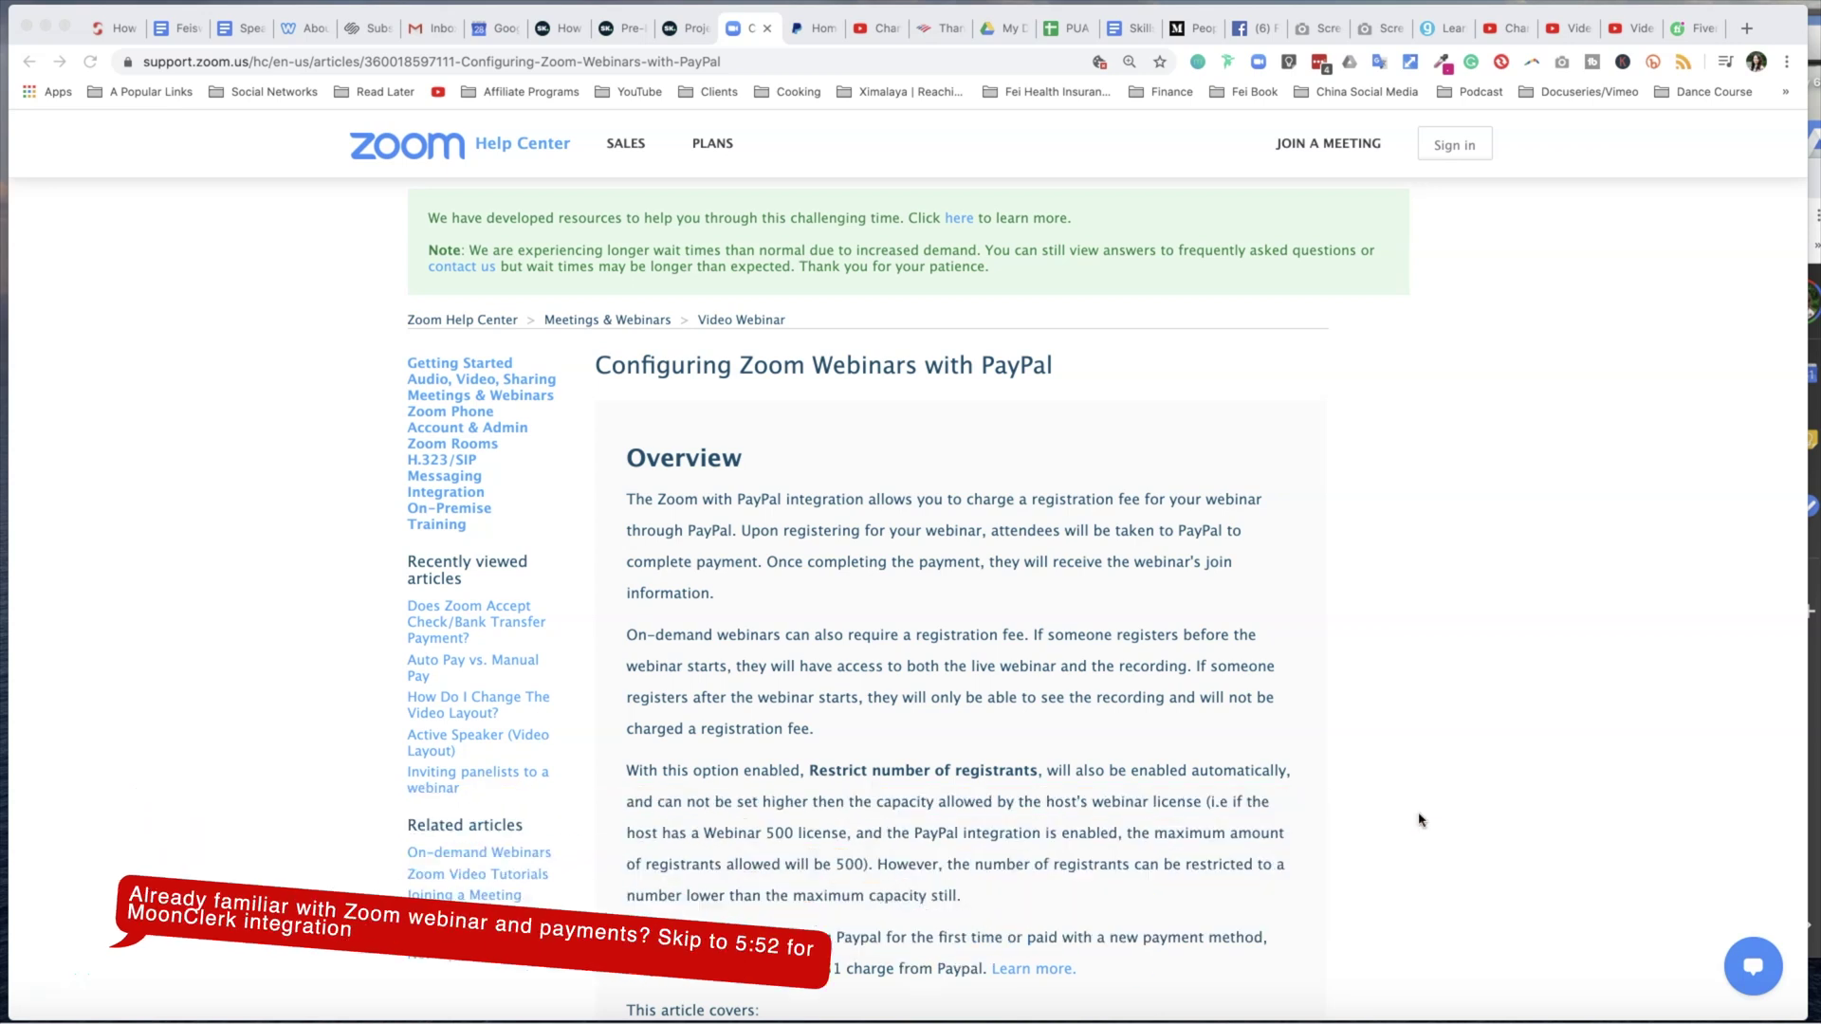
# Scroll through the Enabling the Feature steps of the Zoom PayPal help article.
pyautogui.scroll(-10, 873, 475)
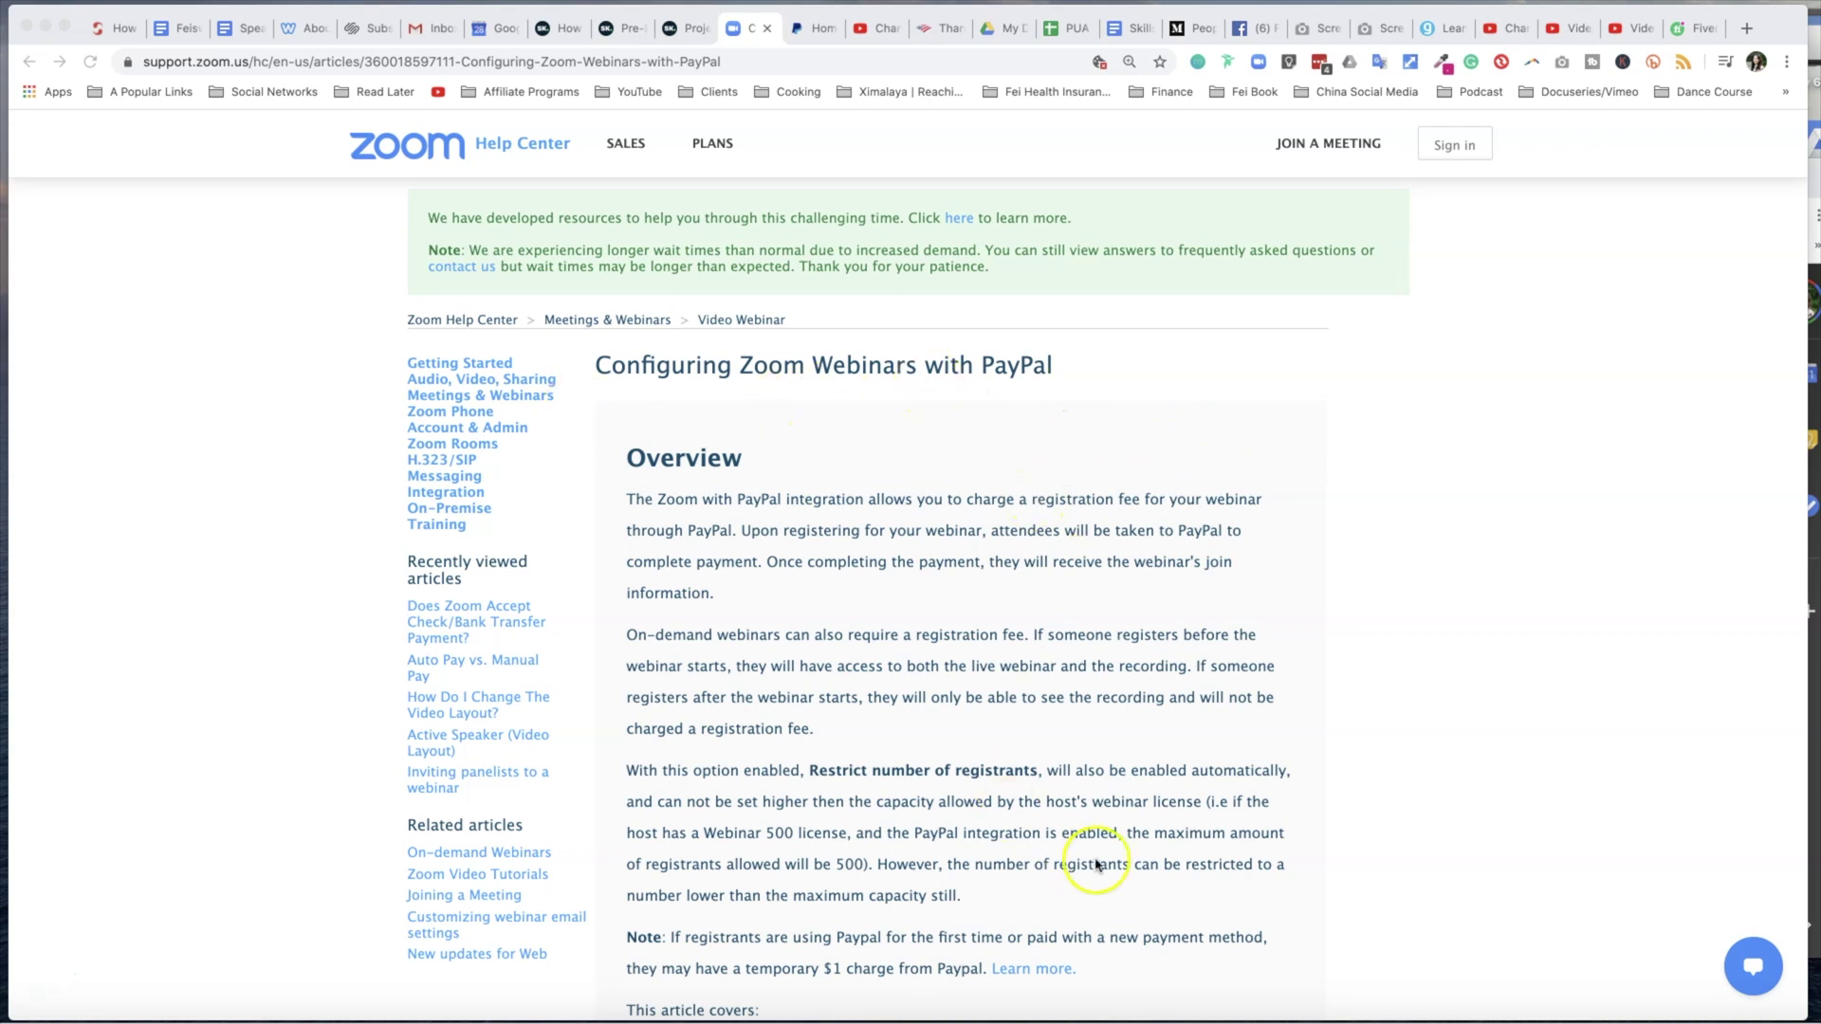
pyautogui.scroll(-8, 1095, 860)
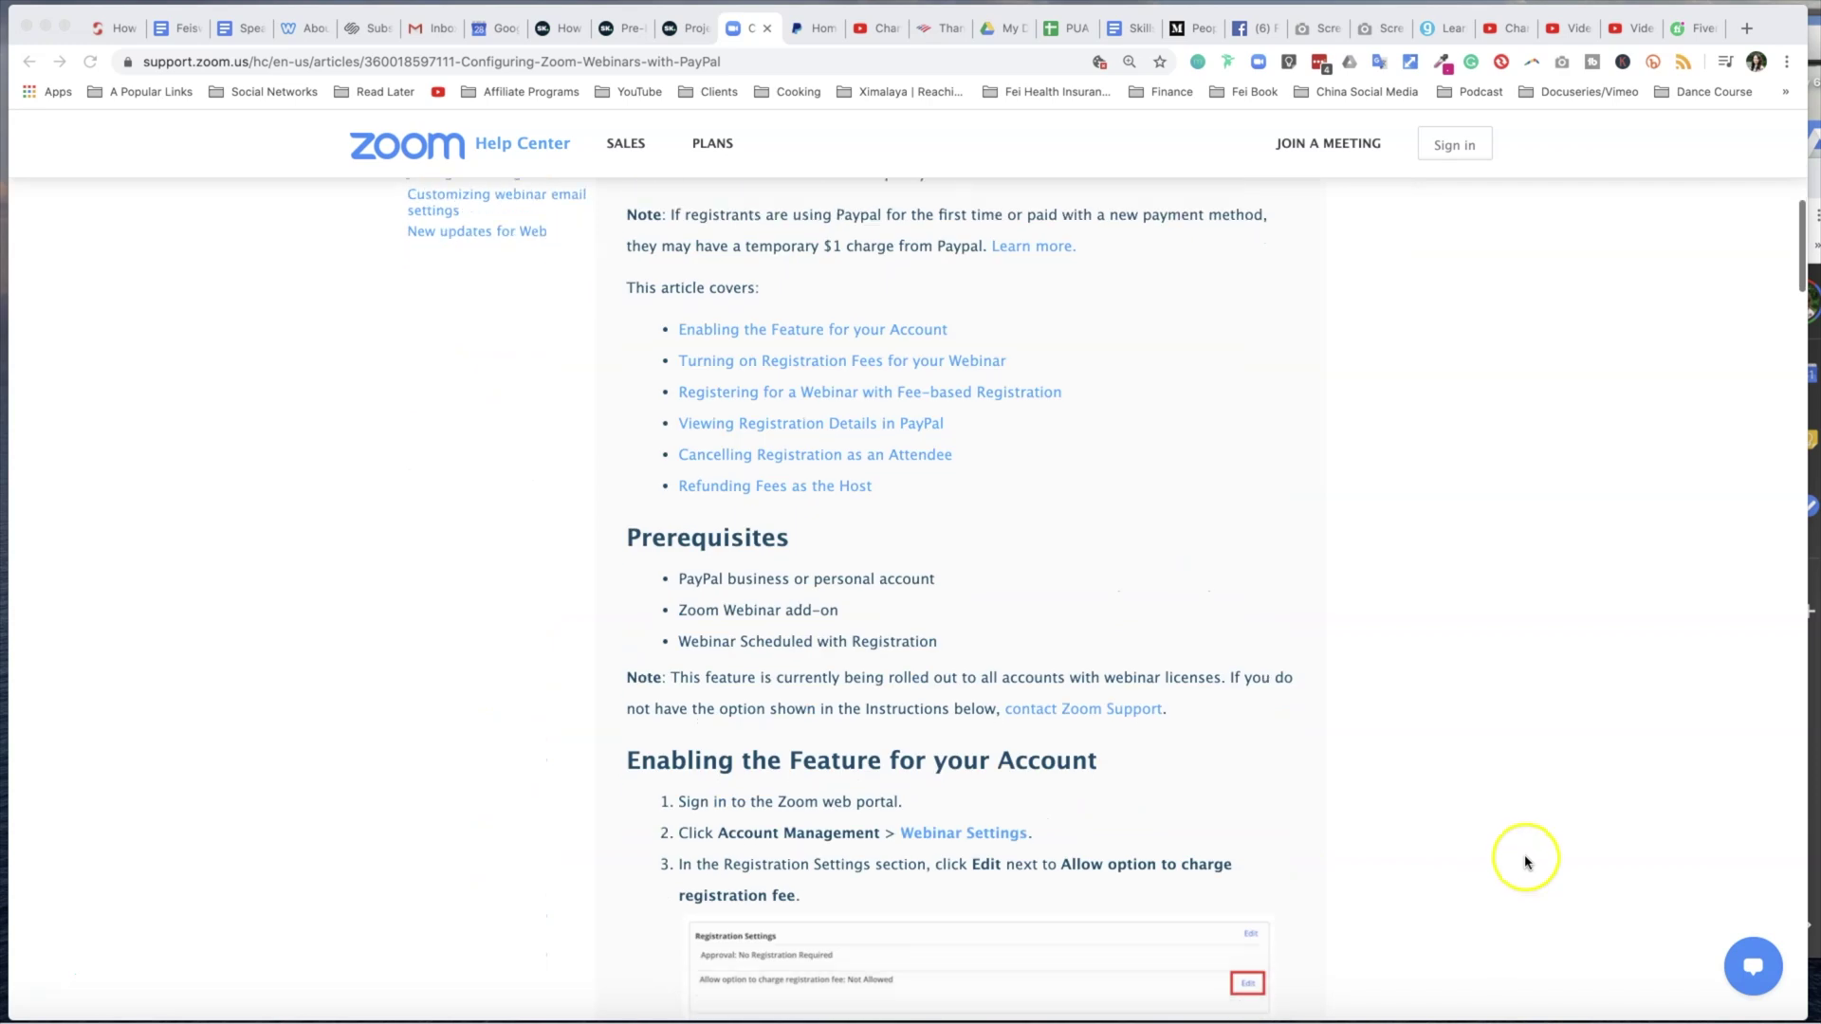
pyautogui.scroll(-4, 1525, 860)
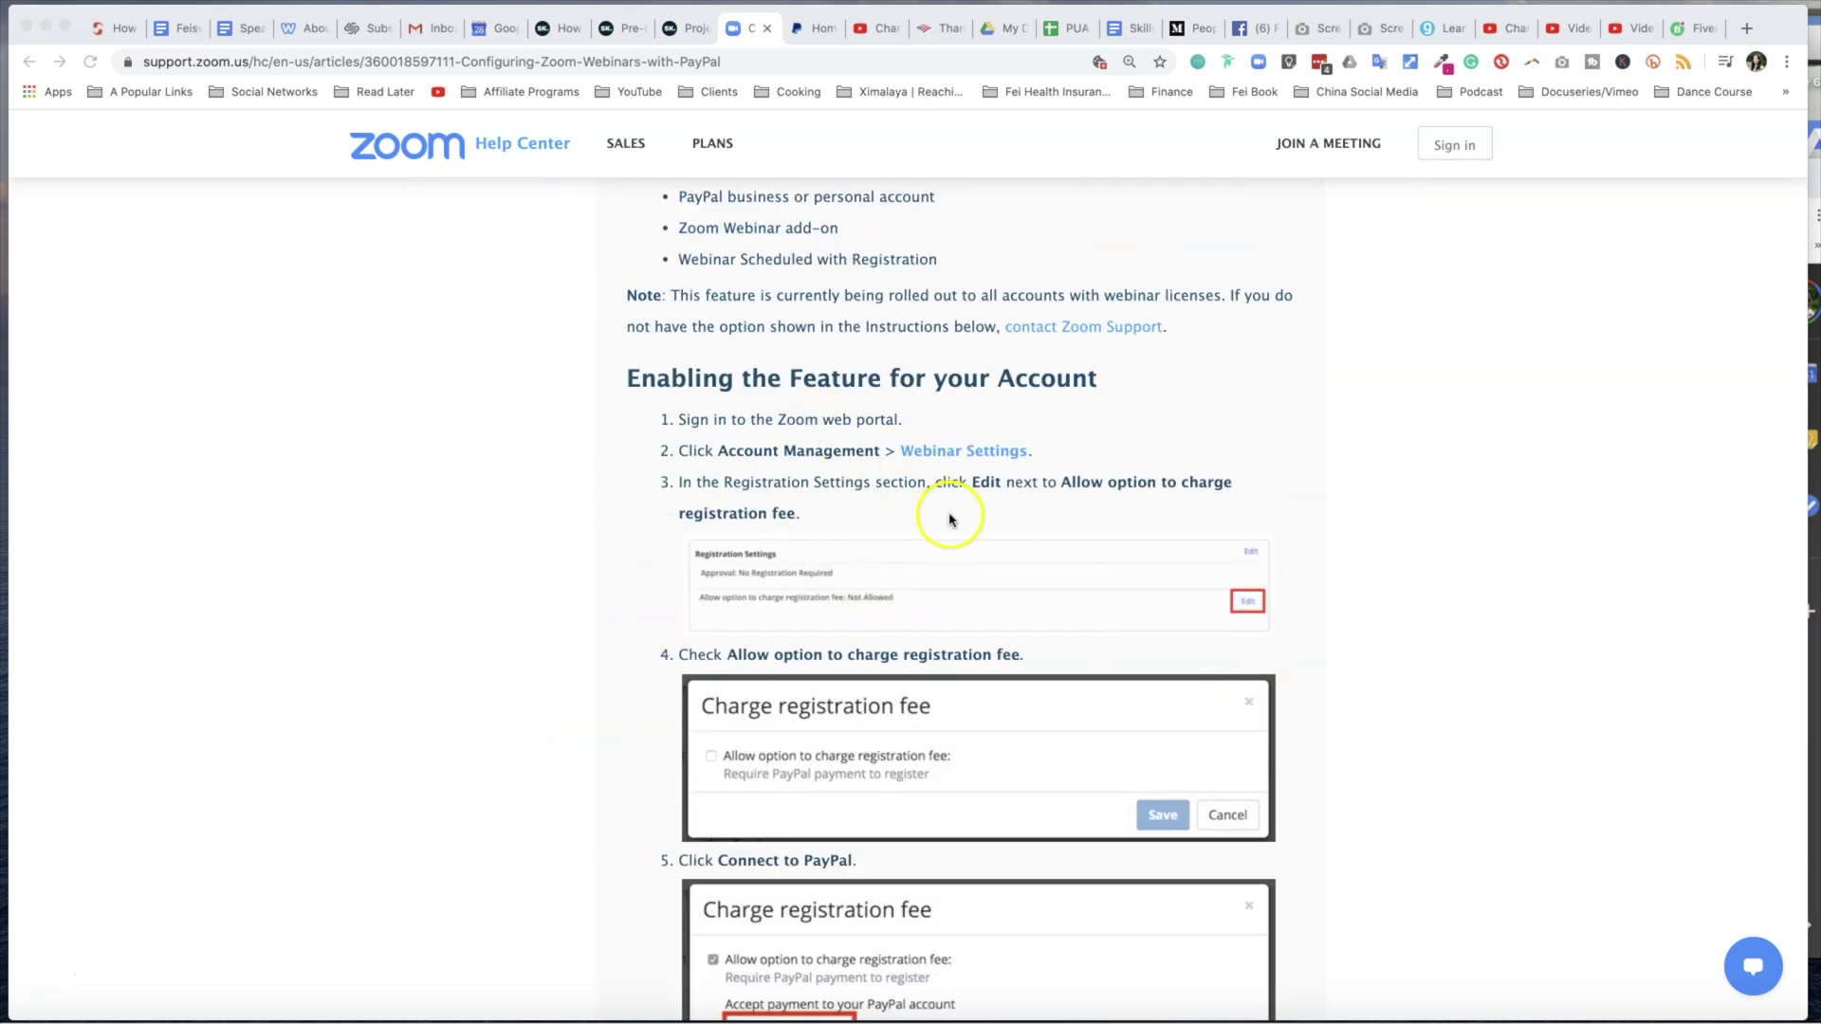
pyautogui.scroll(-2, 946, 515)
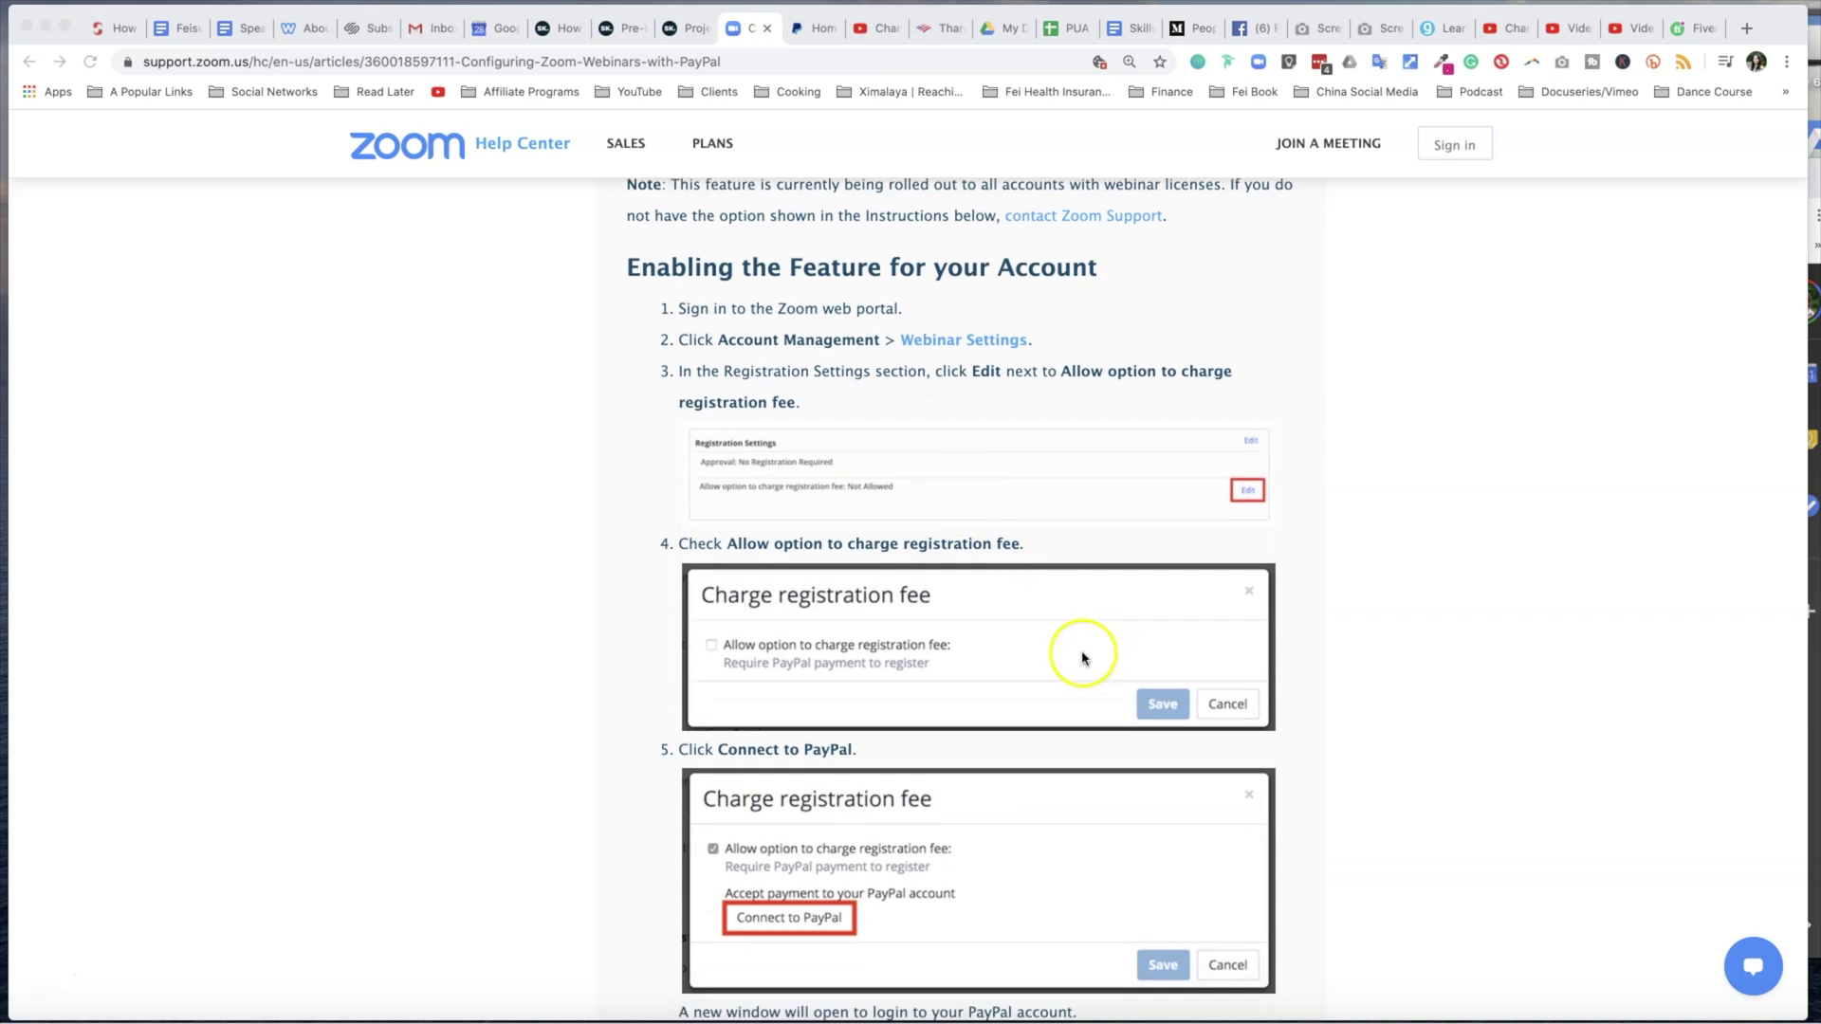
pyautogui.scroll(-1, 1083, 657)
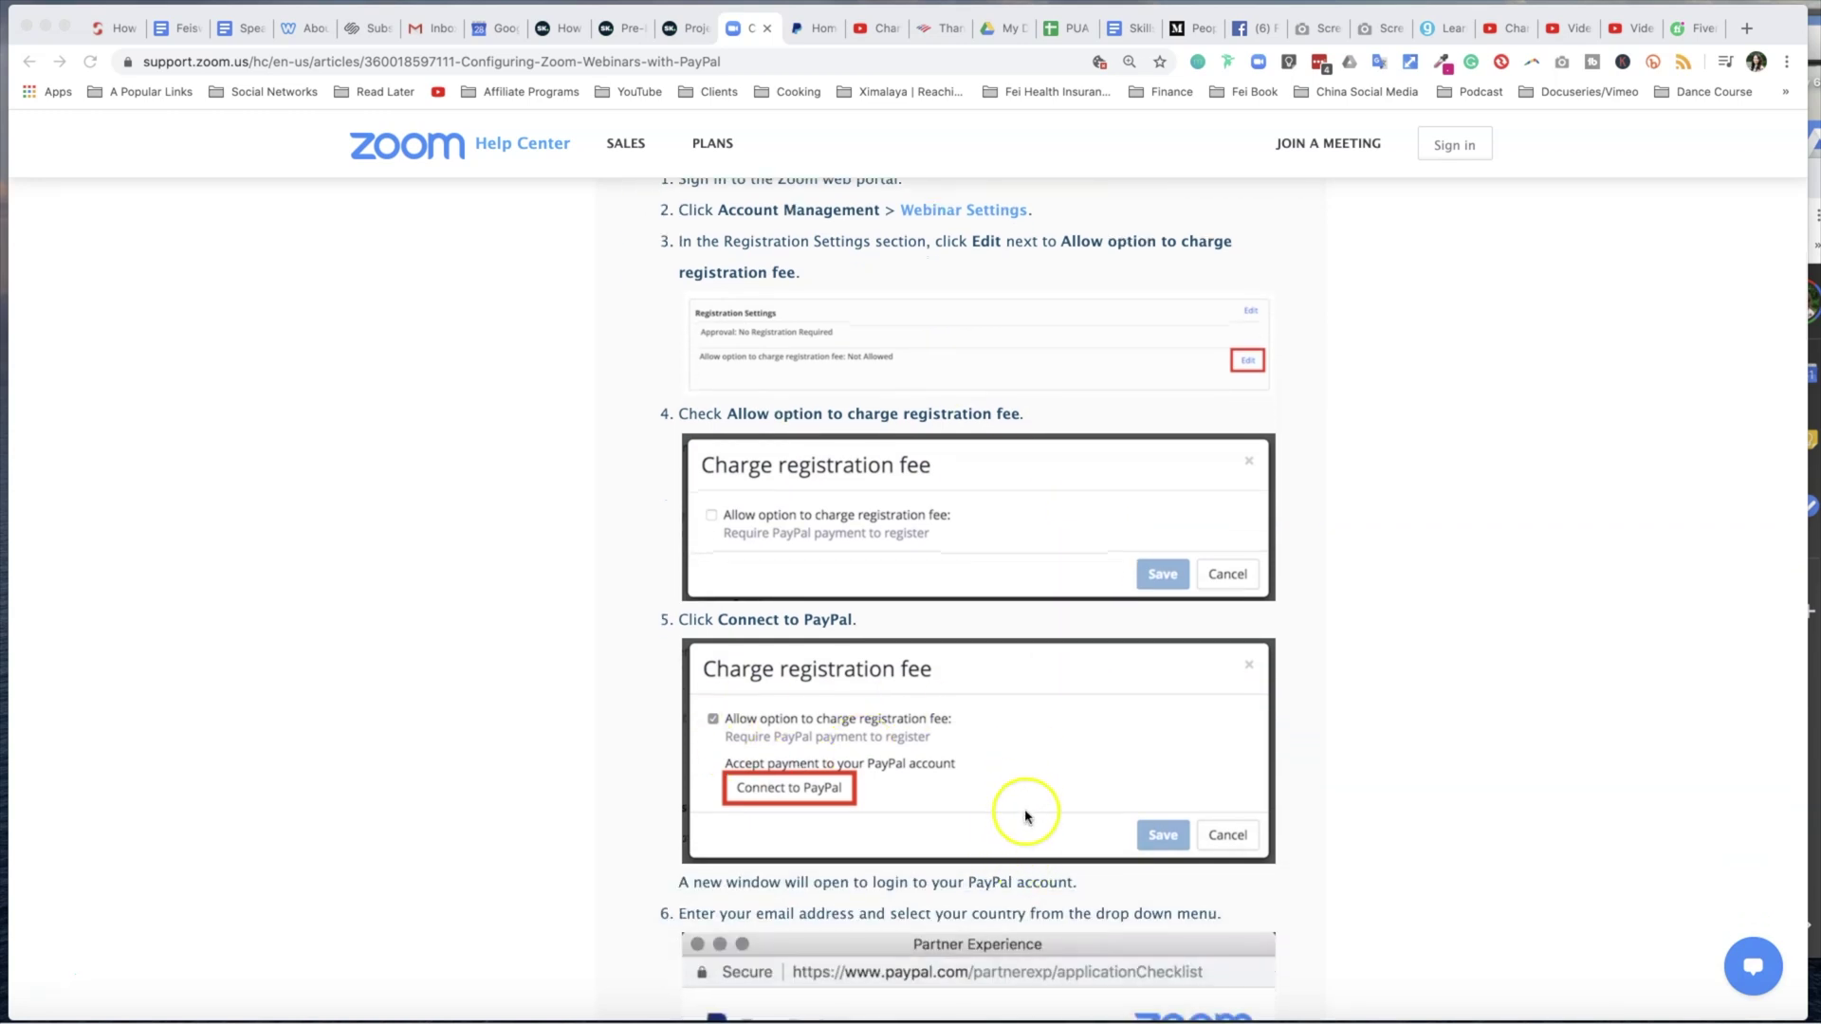
pyautogui.scroll(-1, 1048, 788)
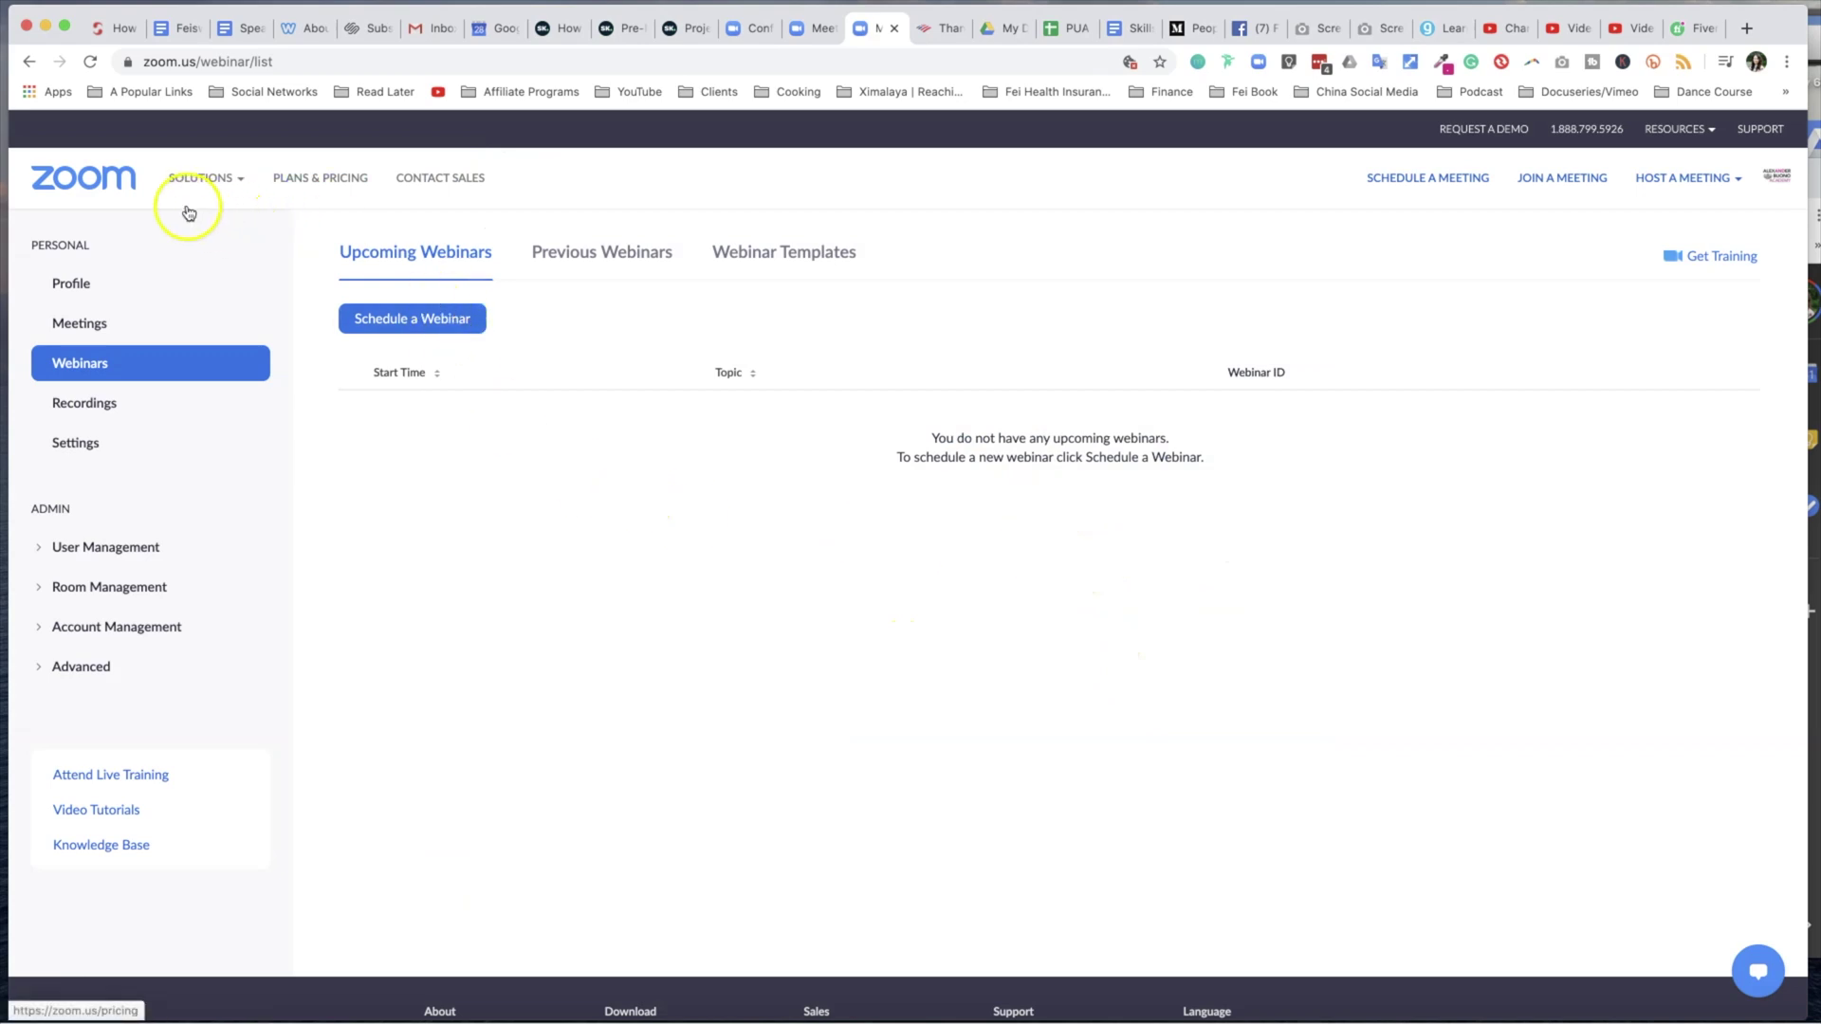
# Open the Schedule a Webinar form with default topic 'My Webinar' and 1-hour duration.
pyautogui.moveTo(199, 178)
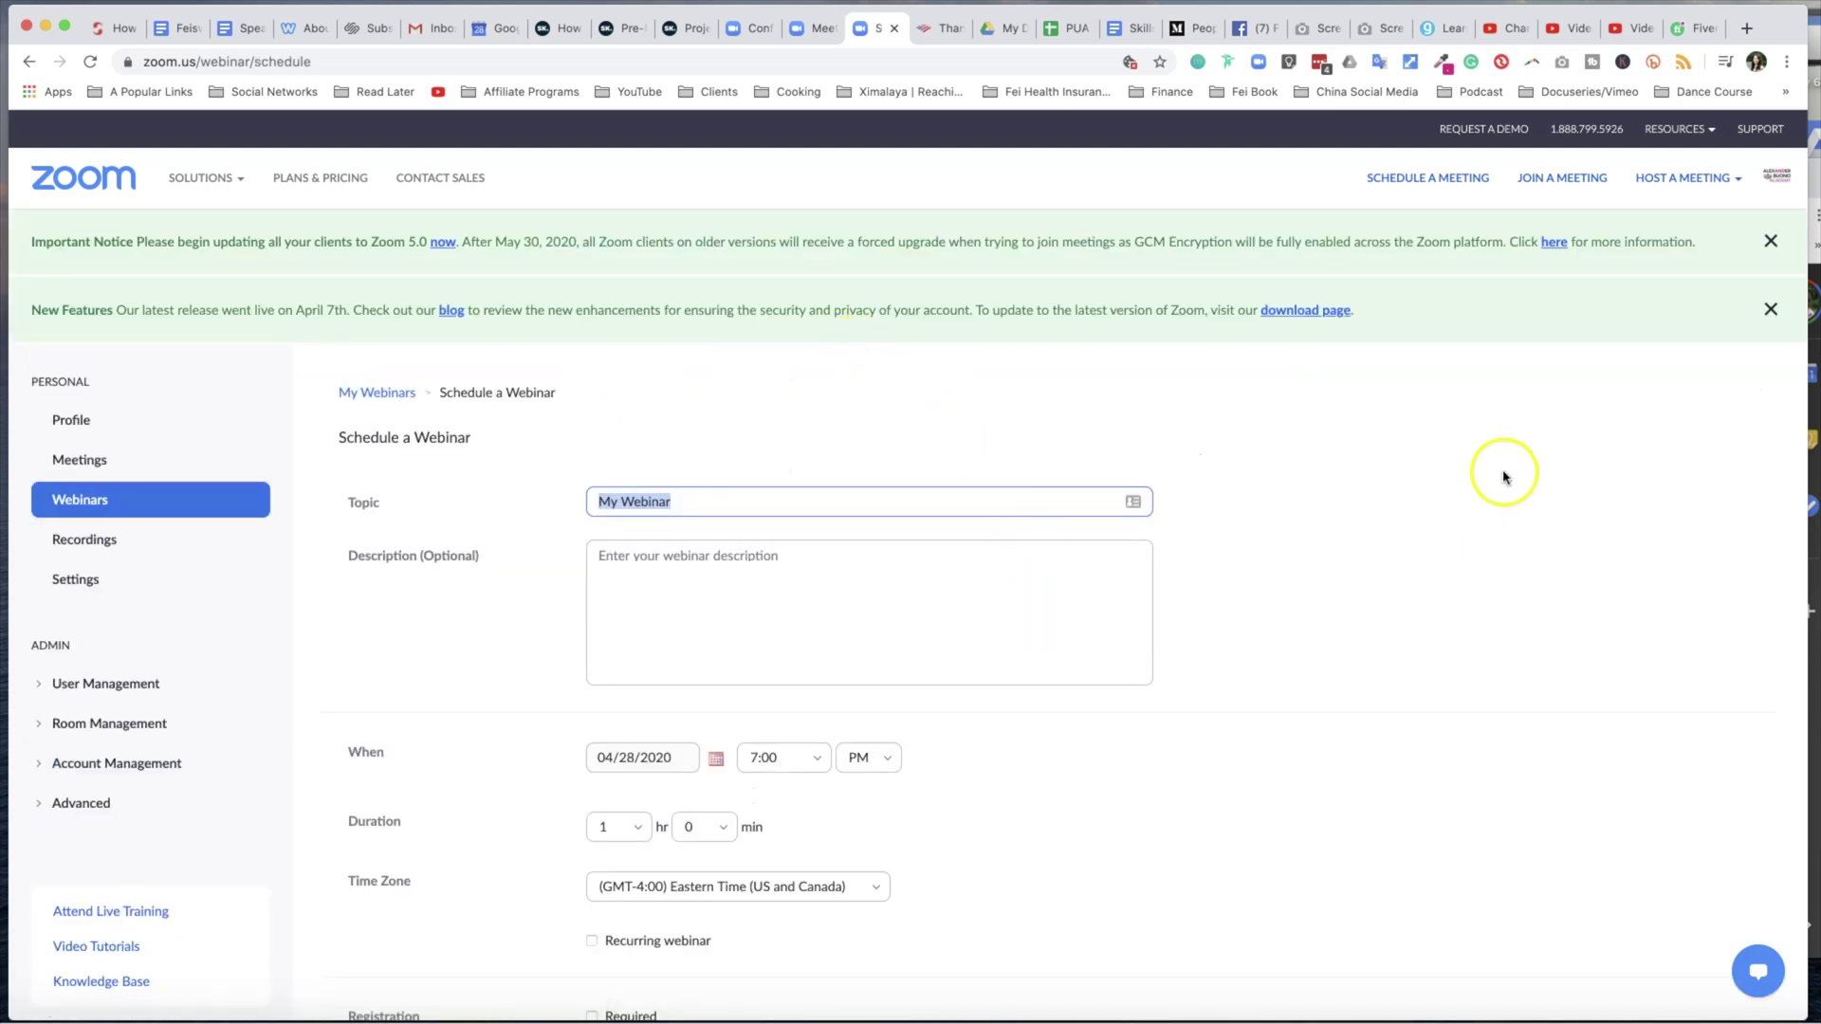
# Dismiss the Zoom 5.0 and new-features banners and go to the webinar description field.
pyautogui.click(1770, 242)
pyautogui.click(1769, 247)
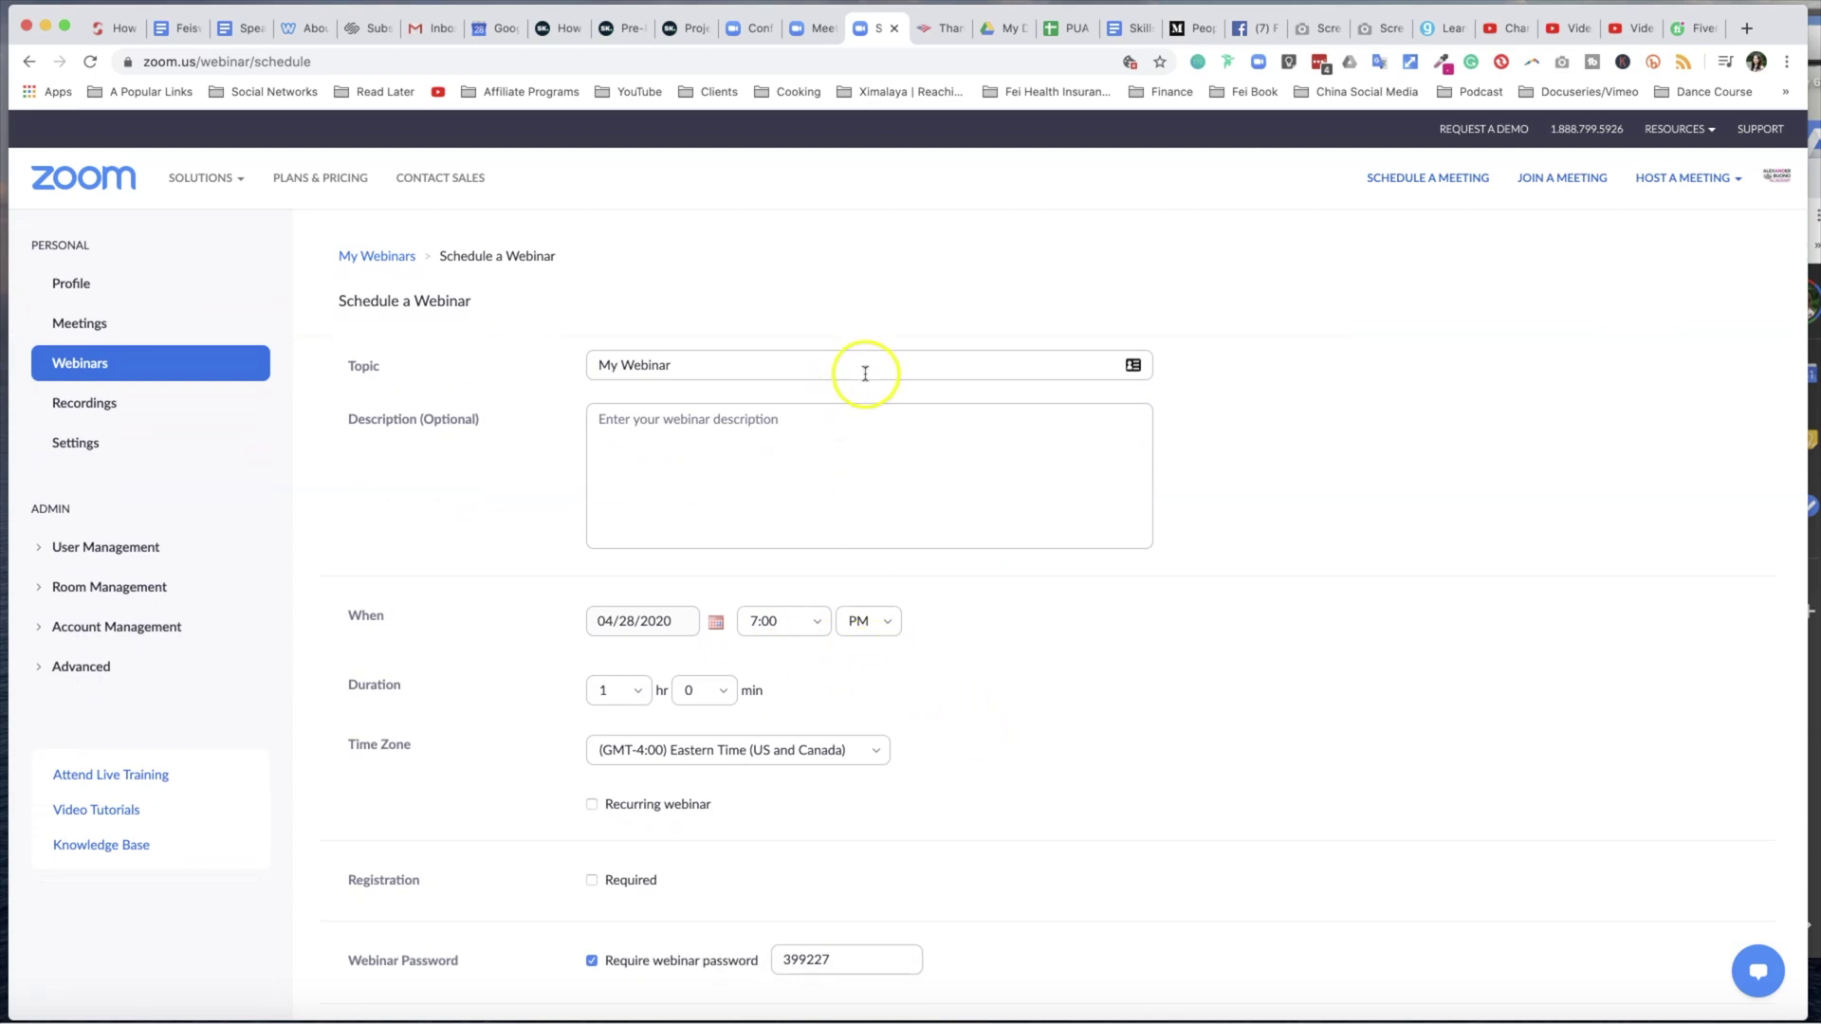
pyautogui.click(812, 464)
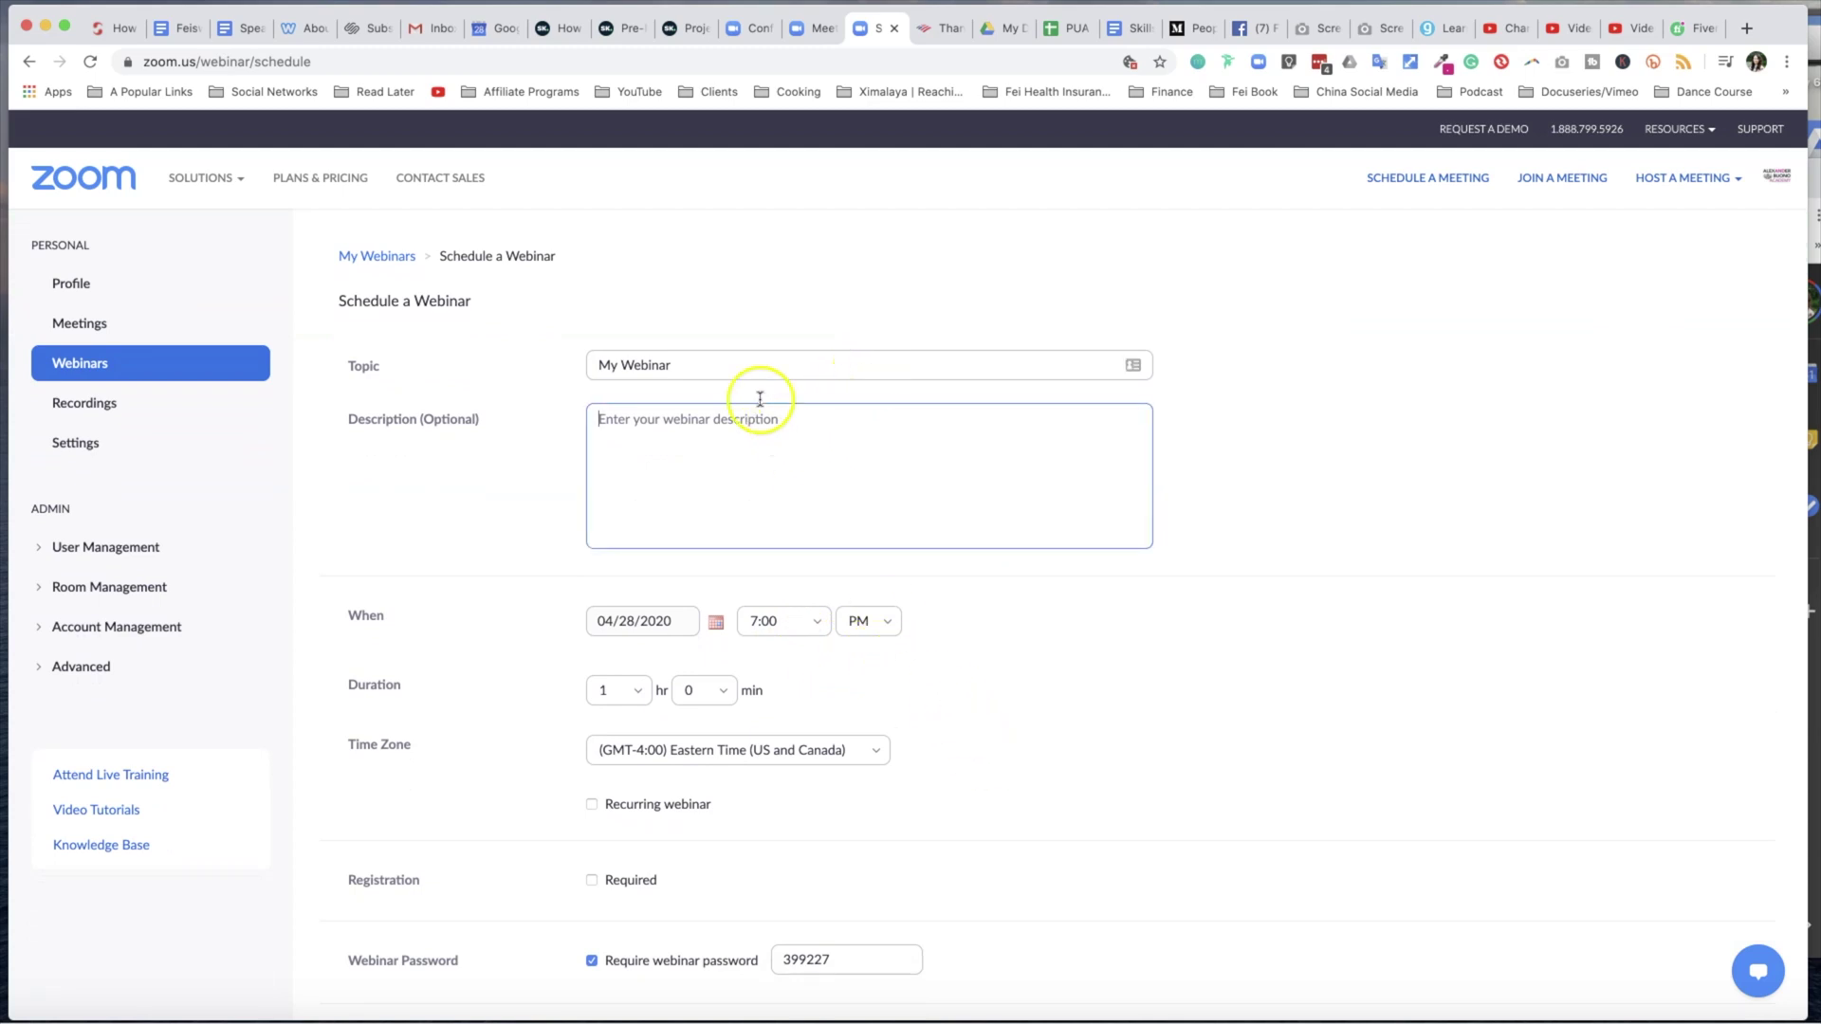
pyautogui.hotkey('shift', 'Tab')
pyautogui.click(724, 488)
pyautogui.scroll(-1, 805, 671)
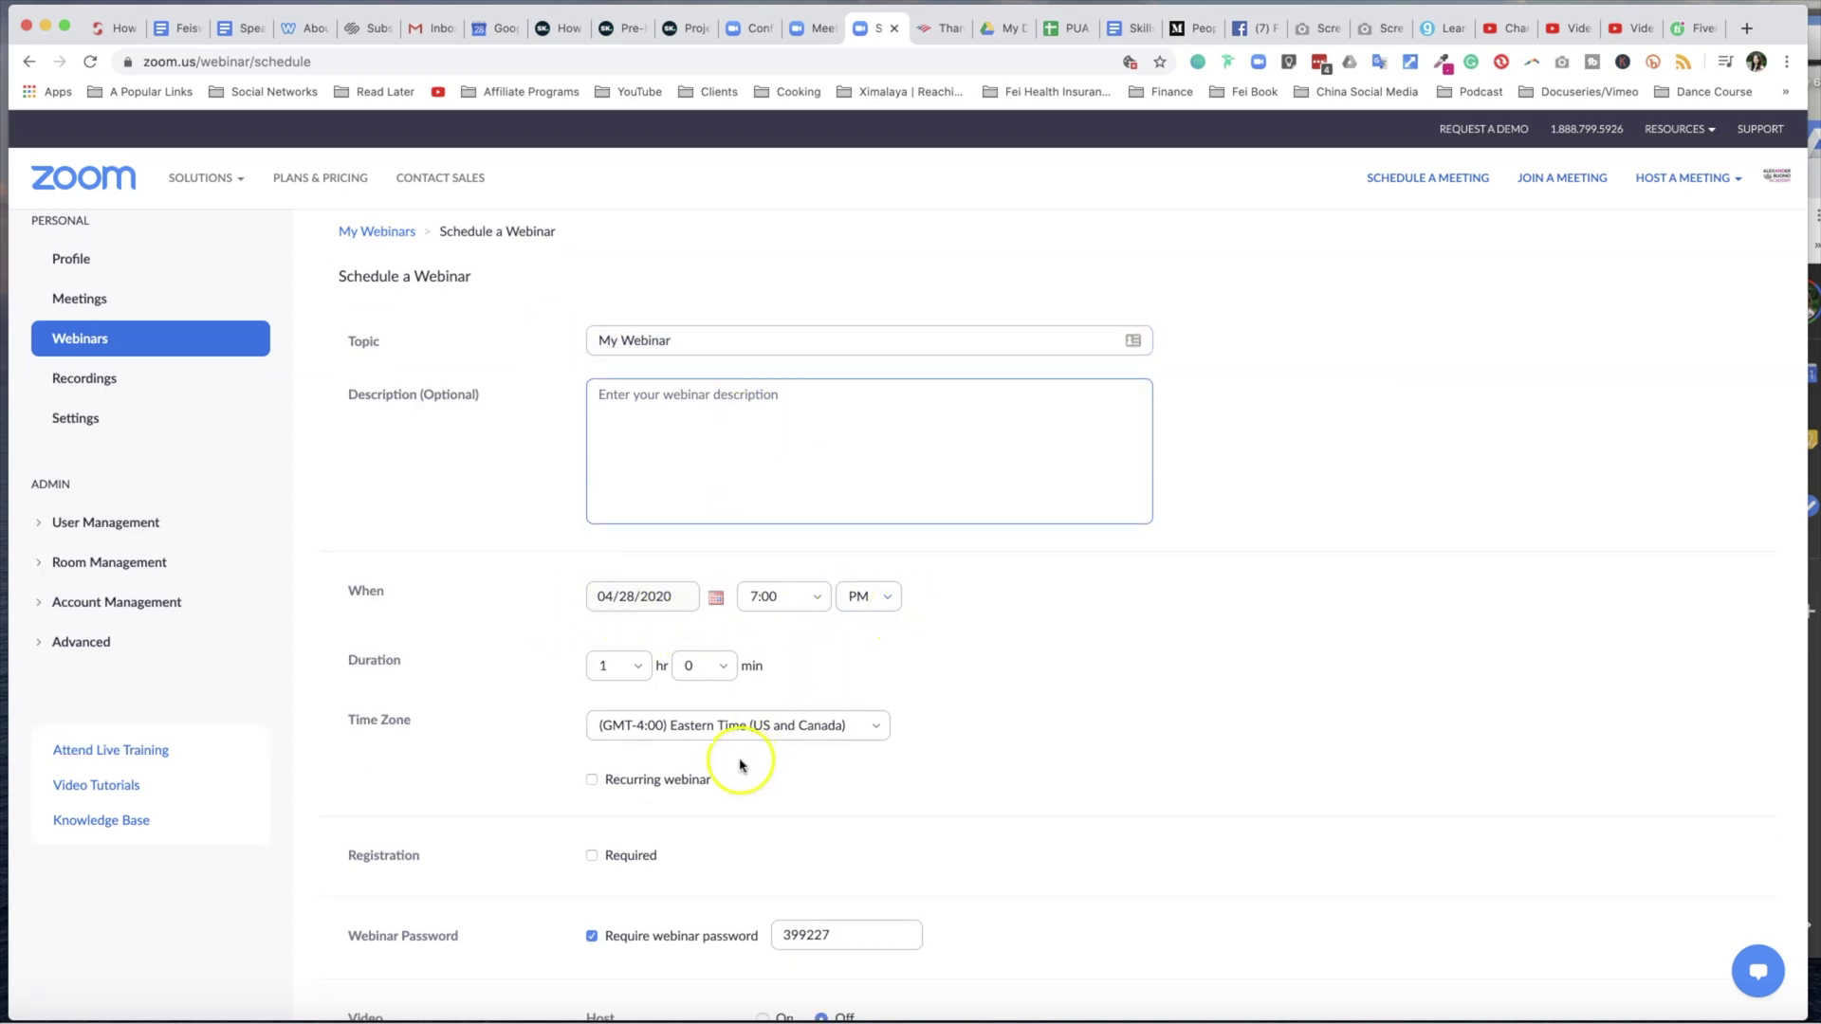
pyautogui.scroll(-2, 754, 720)
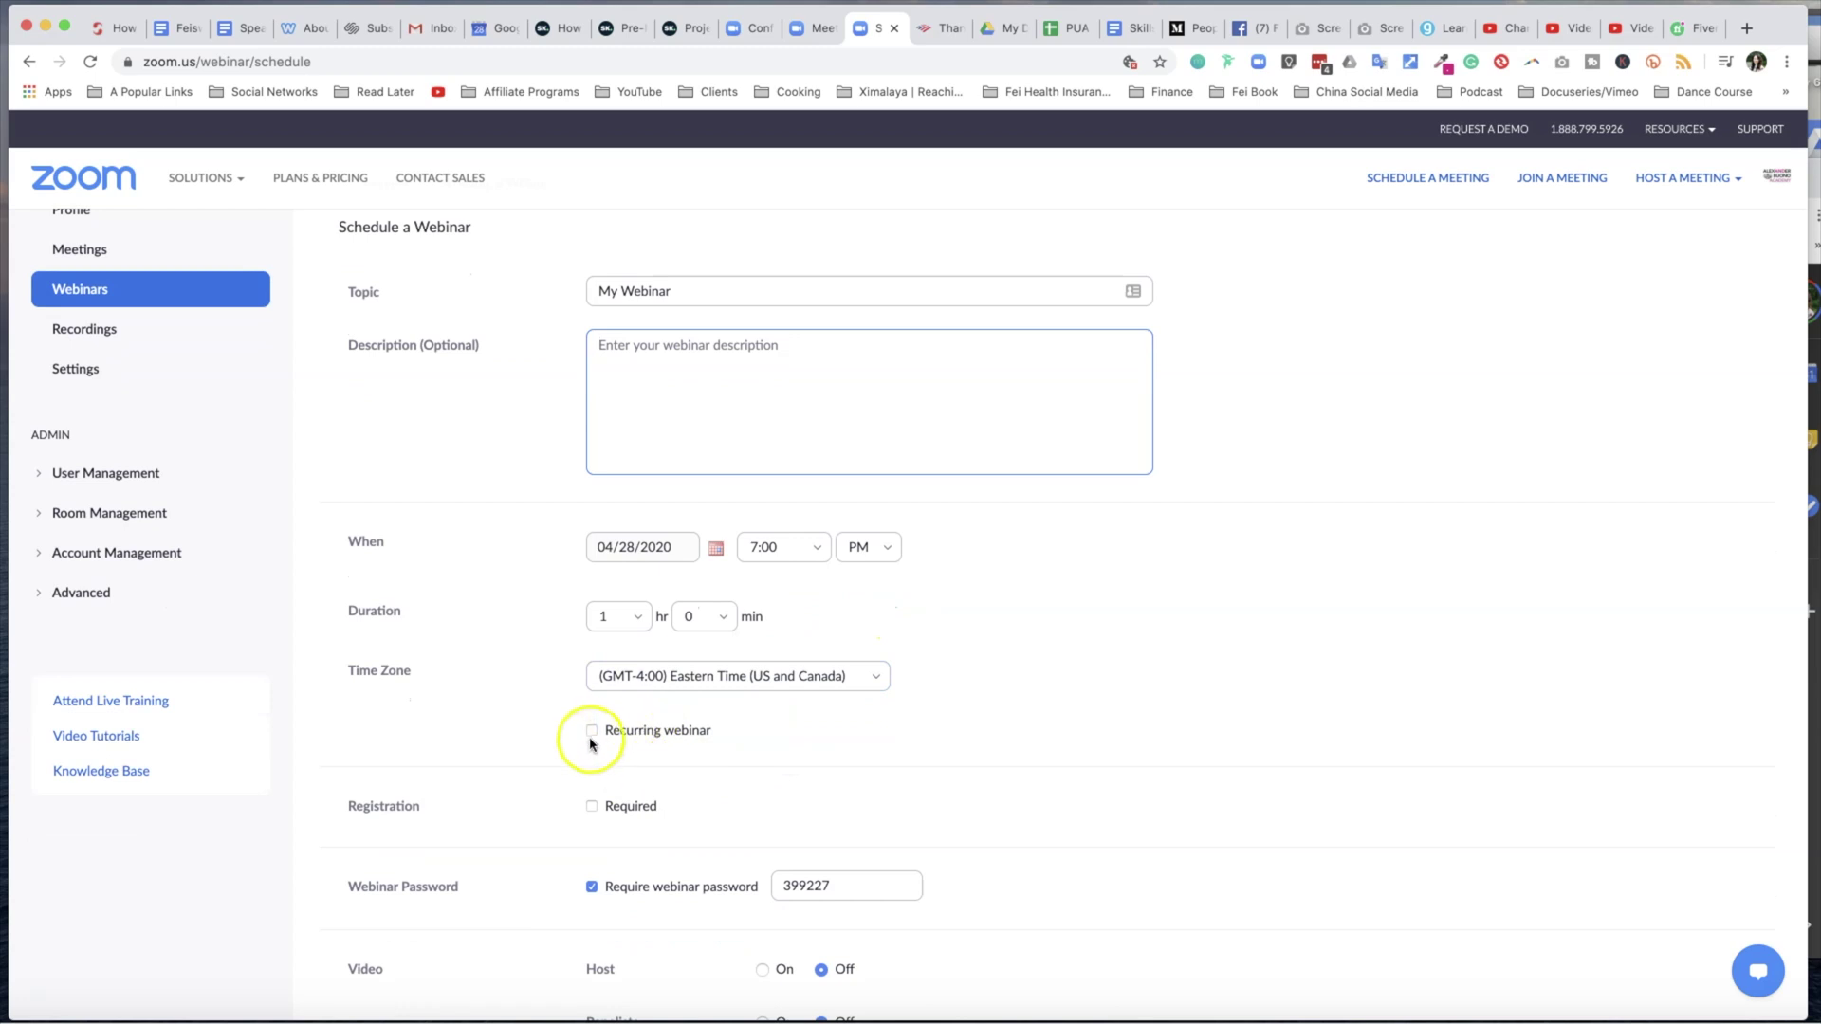
# Make the webinar recur daily until May 4, 2020 and require registration.
pyautogui.click(590, 732)
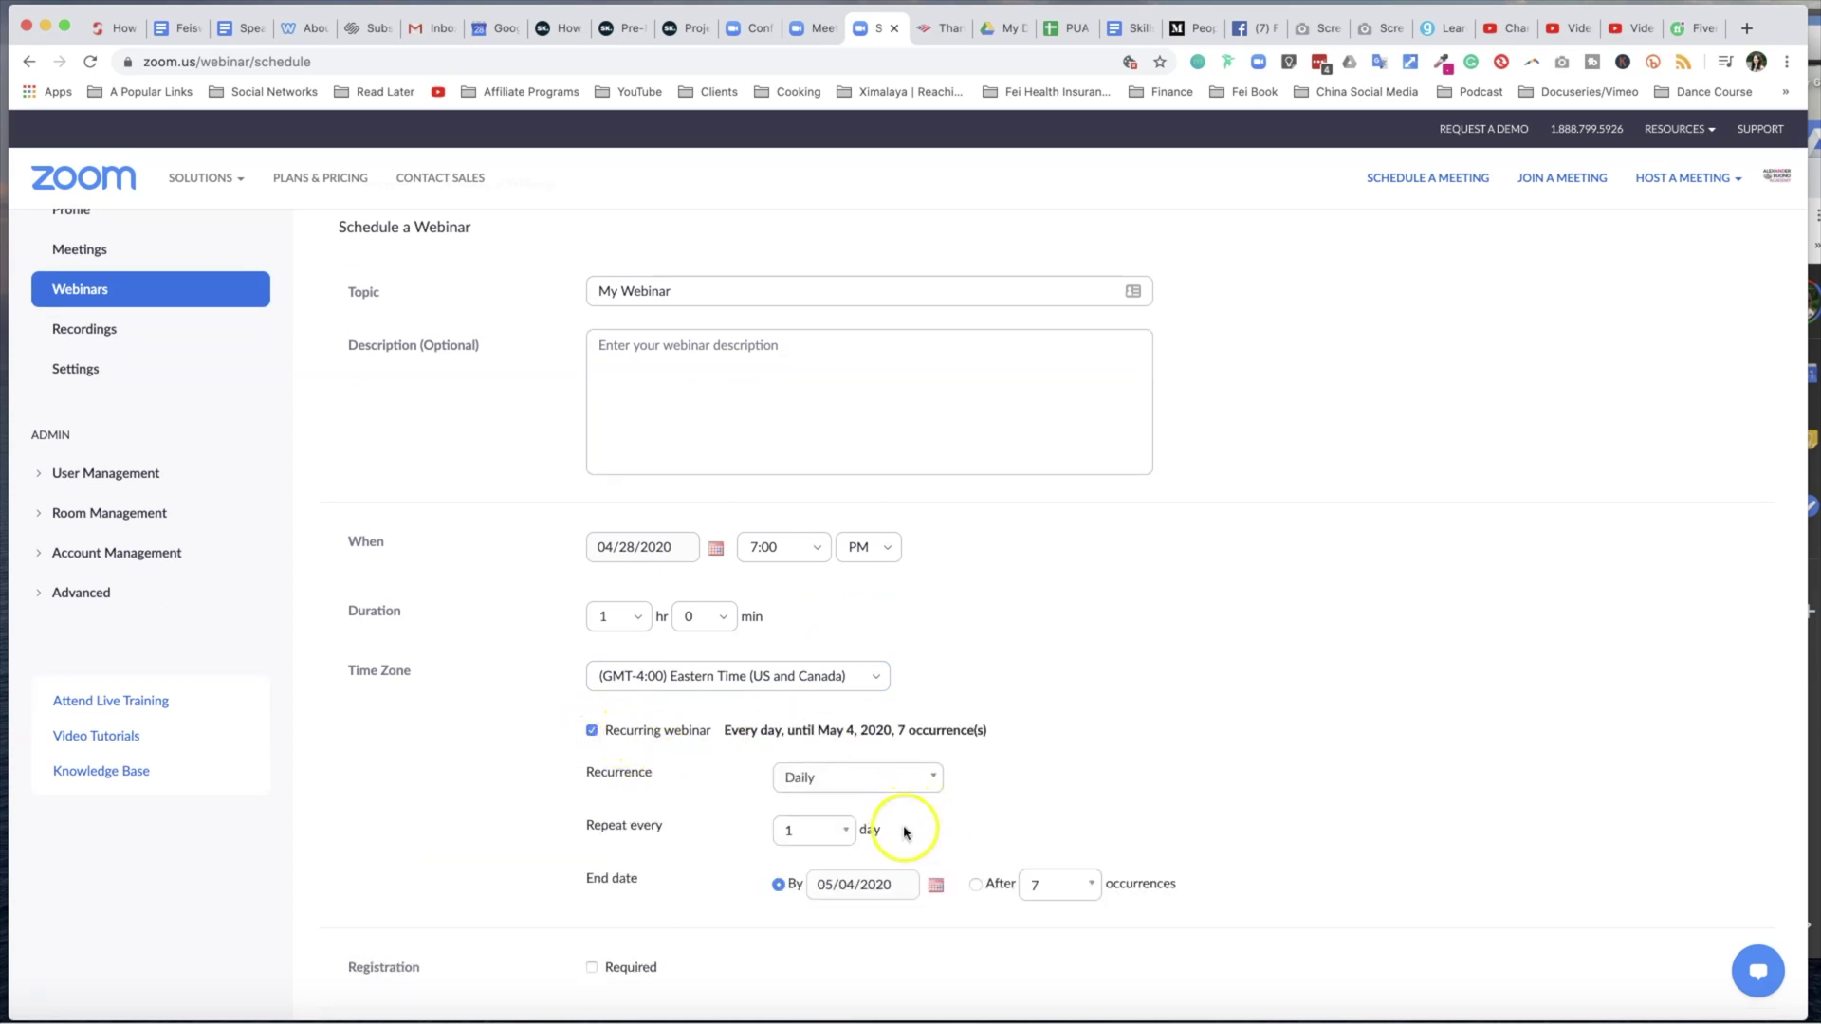
pyautogui.scroll(-1, 920, 789)
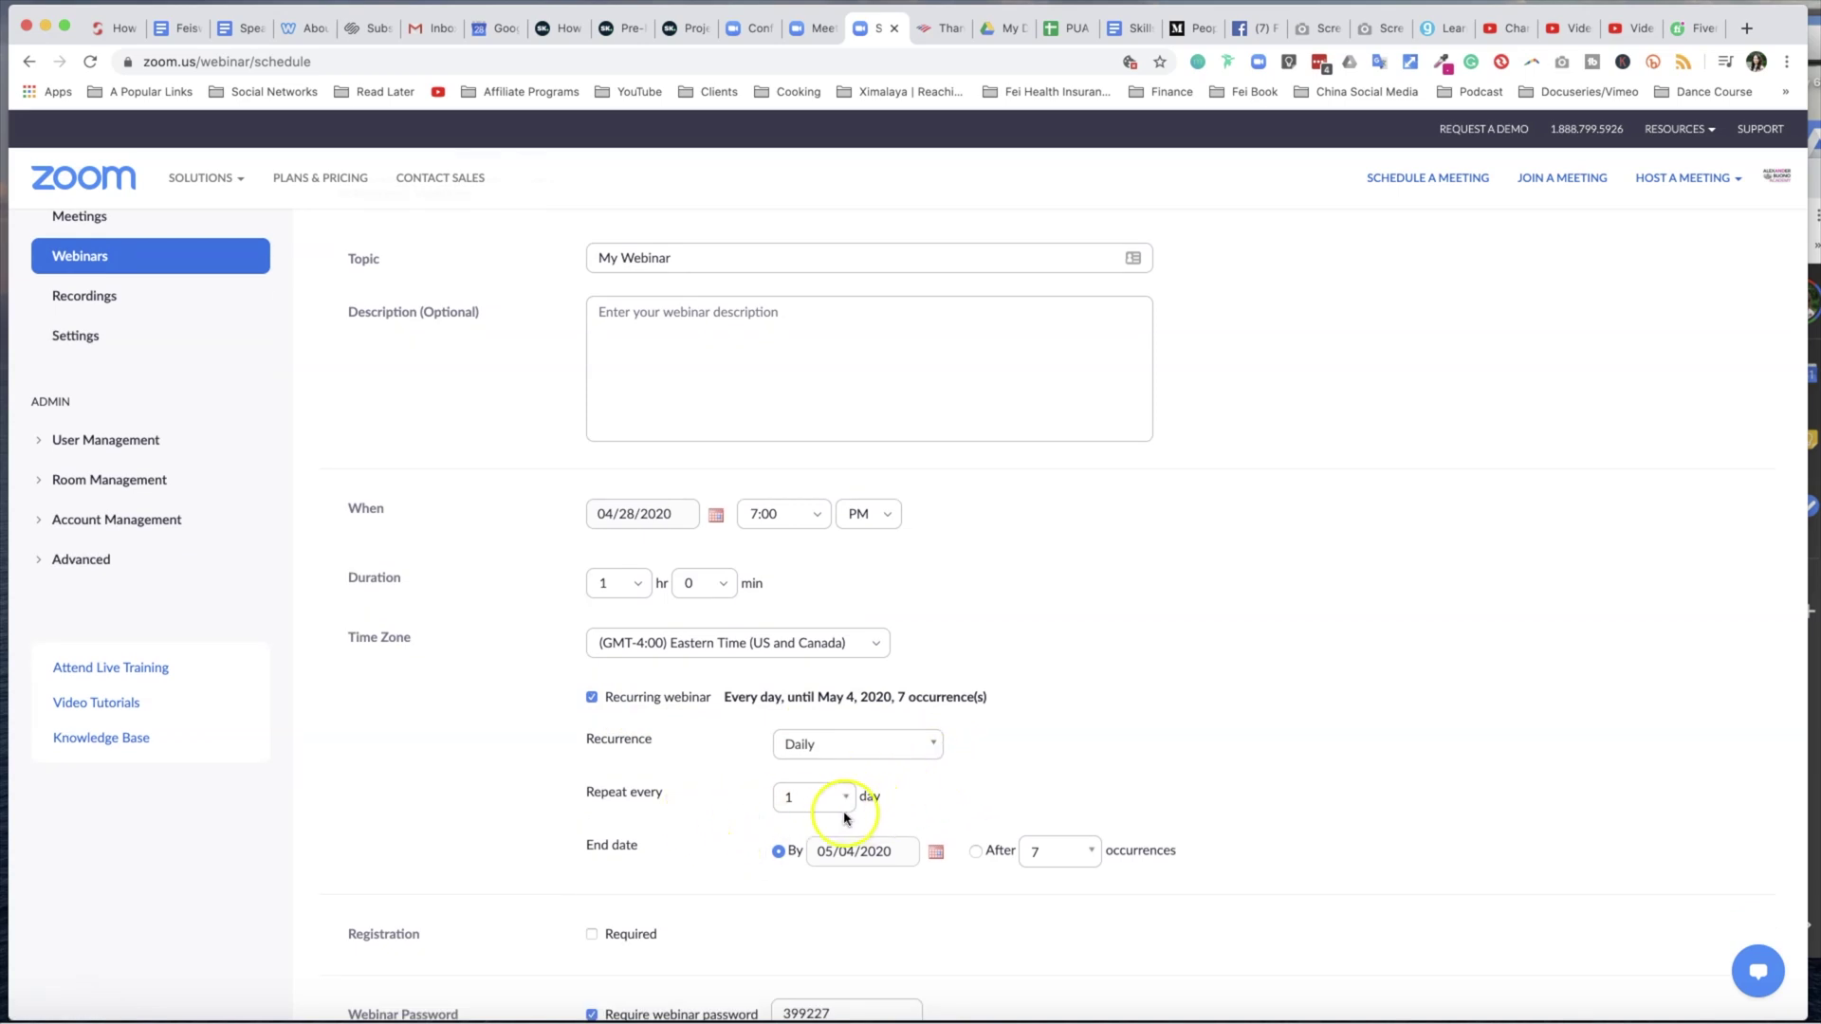
pyautogui.scroll(-1, 901, 872)
pyautogui.scroll(-3, 908, 878)
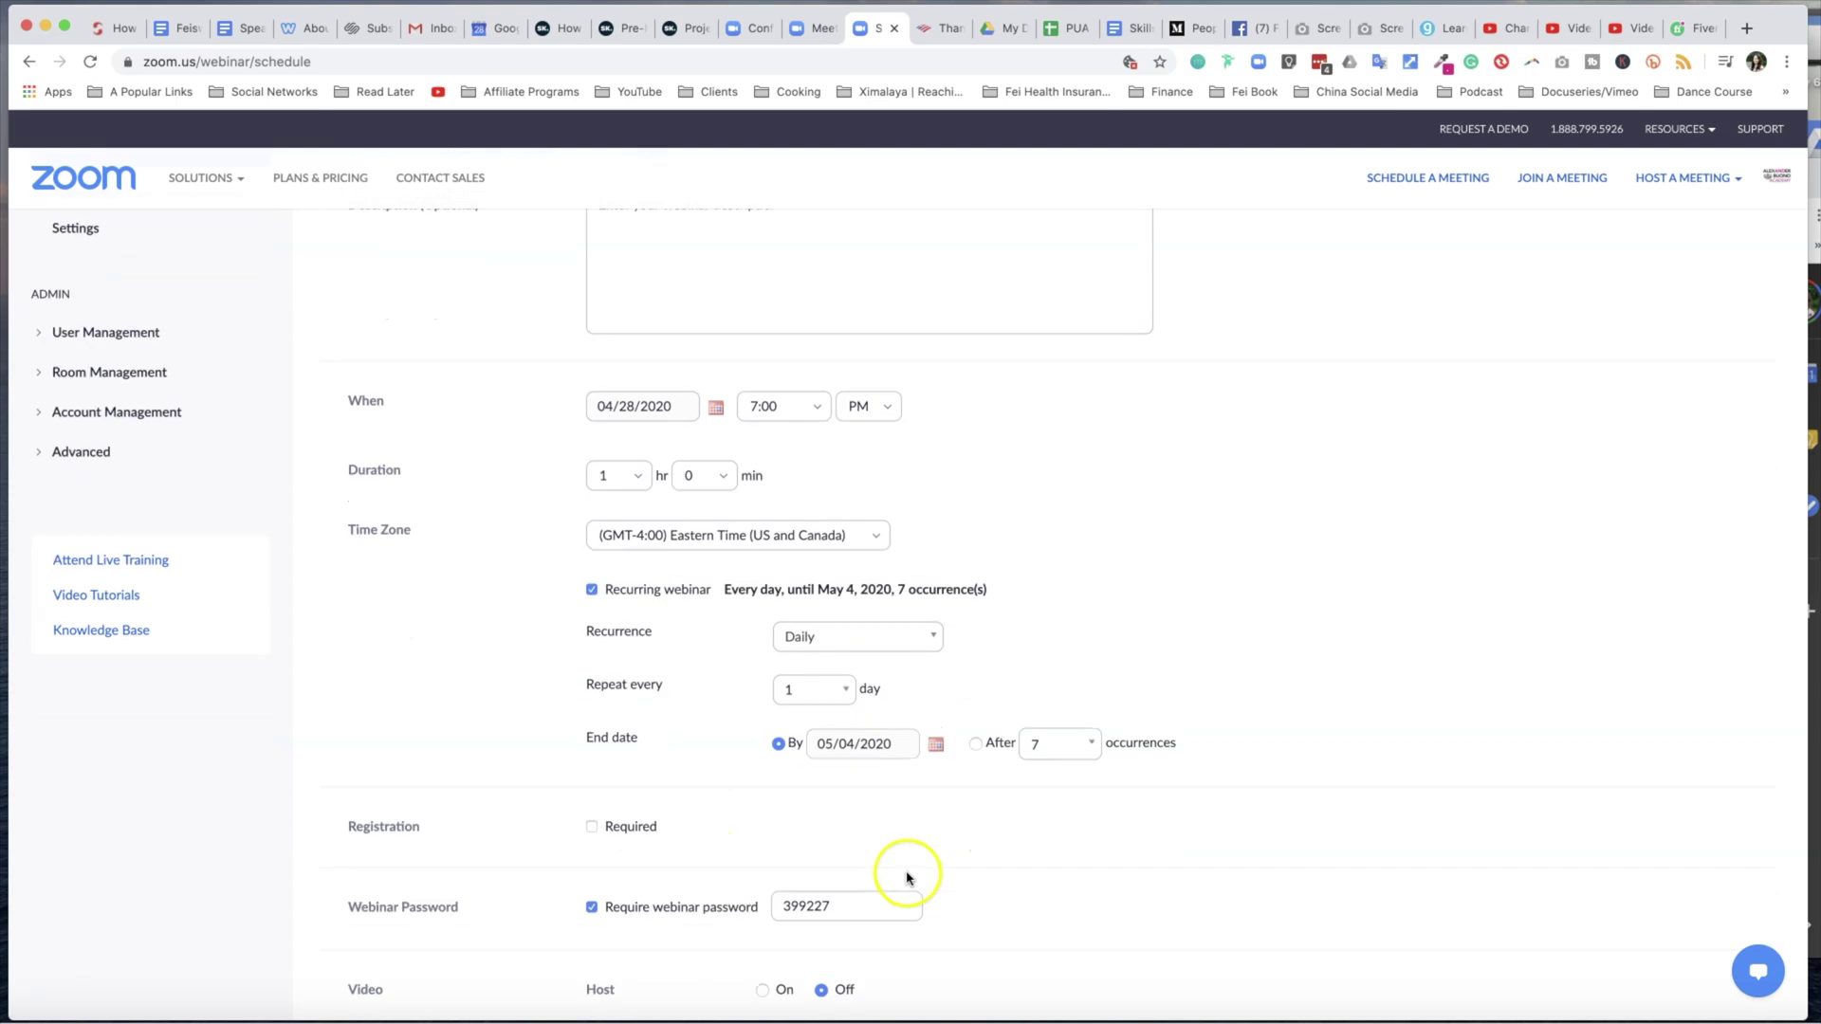
pyautogui.click(591, 826)
pyautogui.scroll(-3, 588, 844)
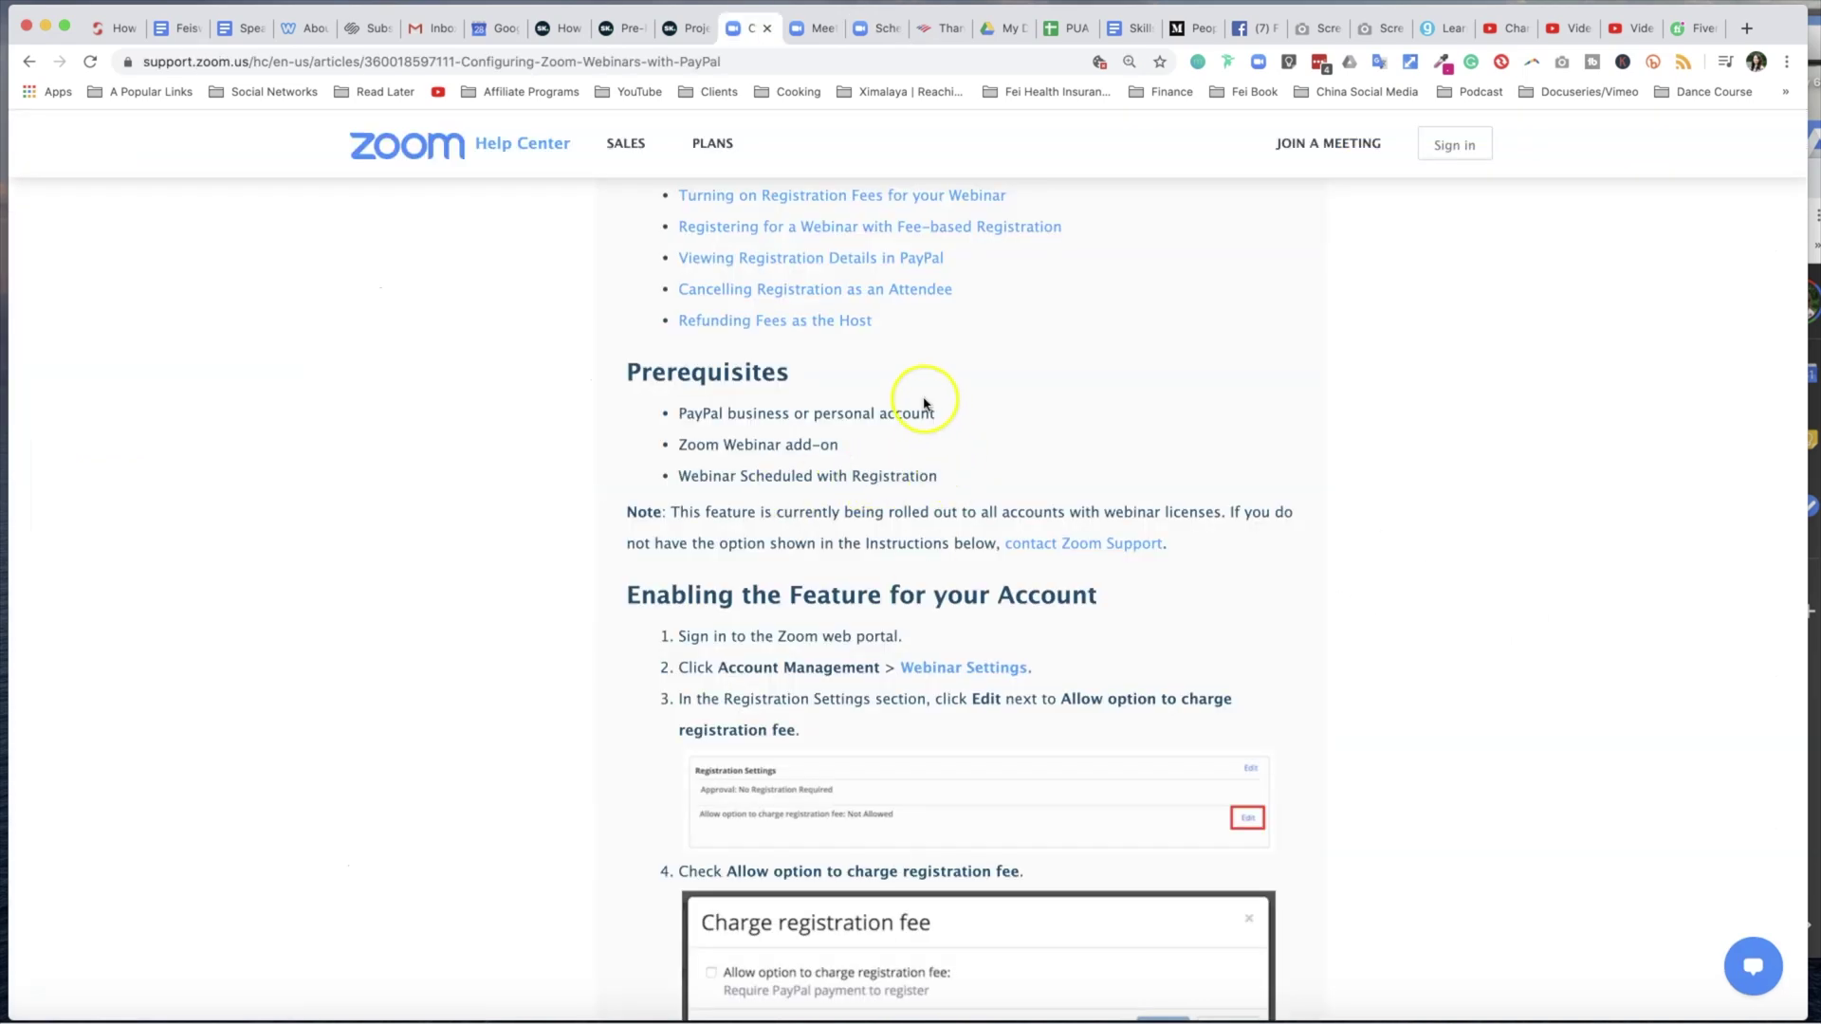
# Check the article's prerequisites, then schedule the recurring My Webinar with registration required.
pyautogui.moveTo(959, 477); pyautogui.dragTo(621, 374)
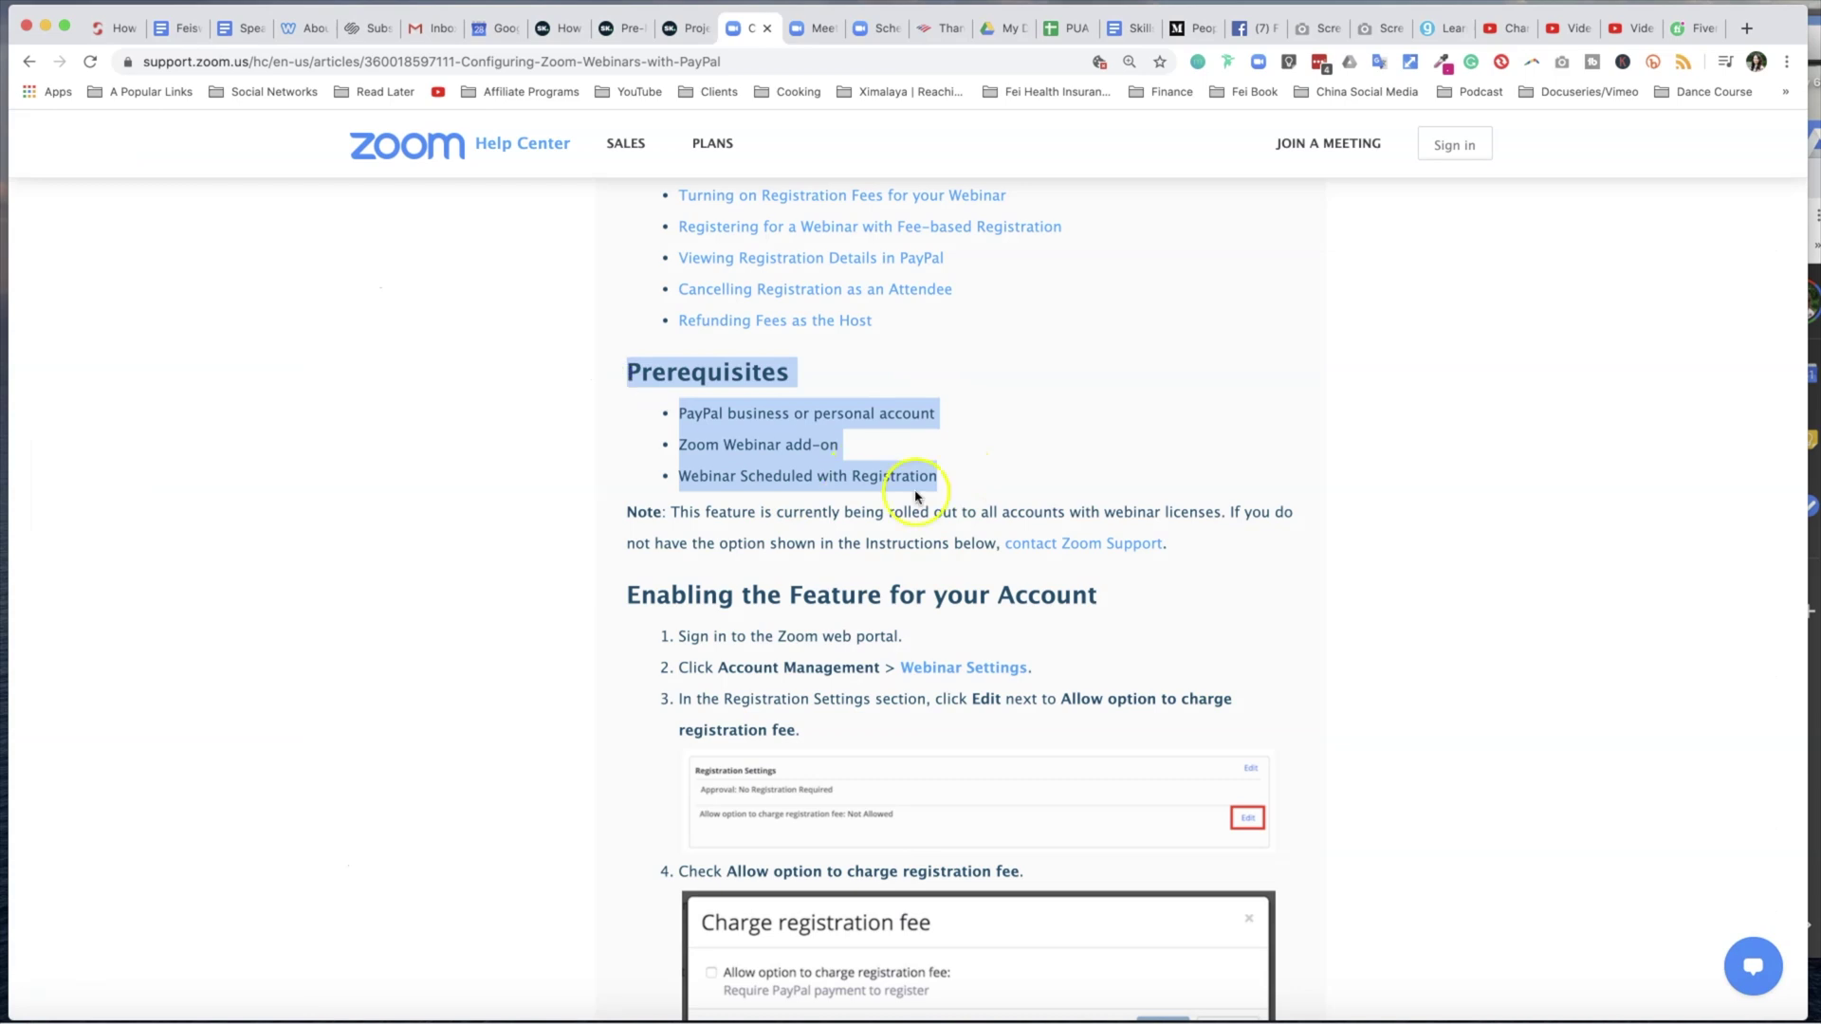
pyautogui.click(995, 474)
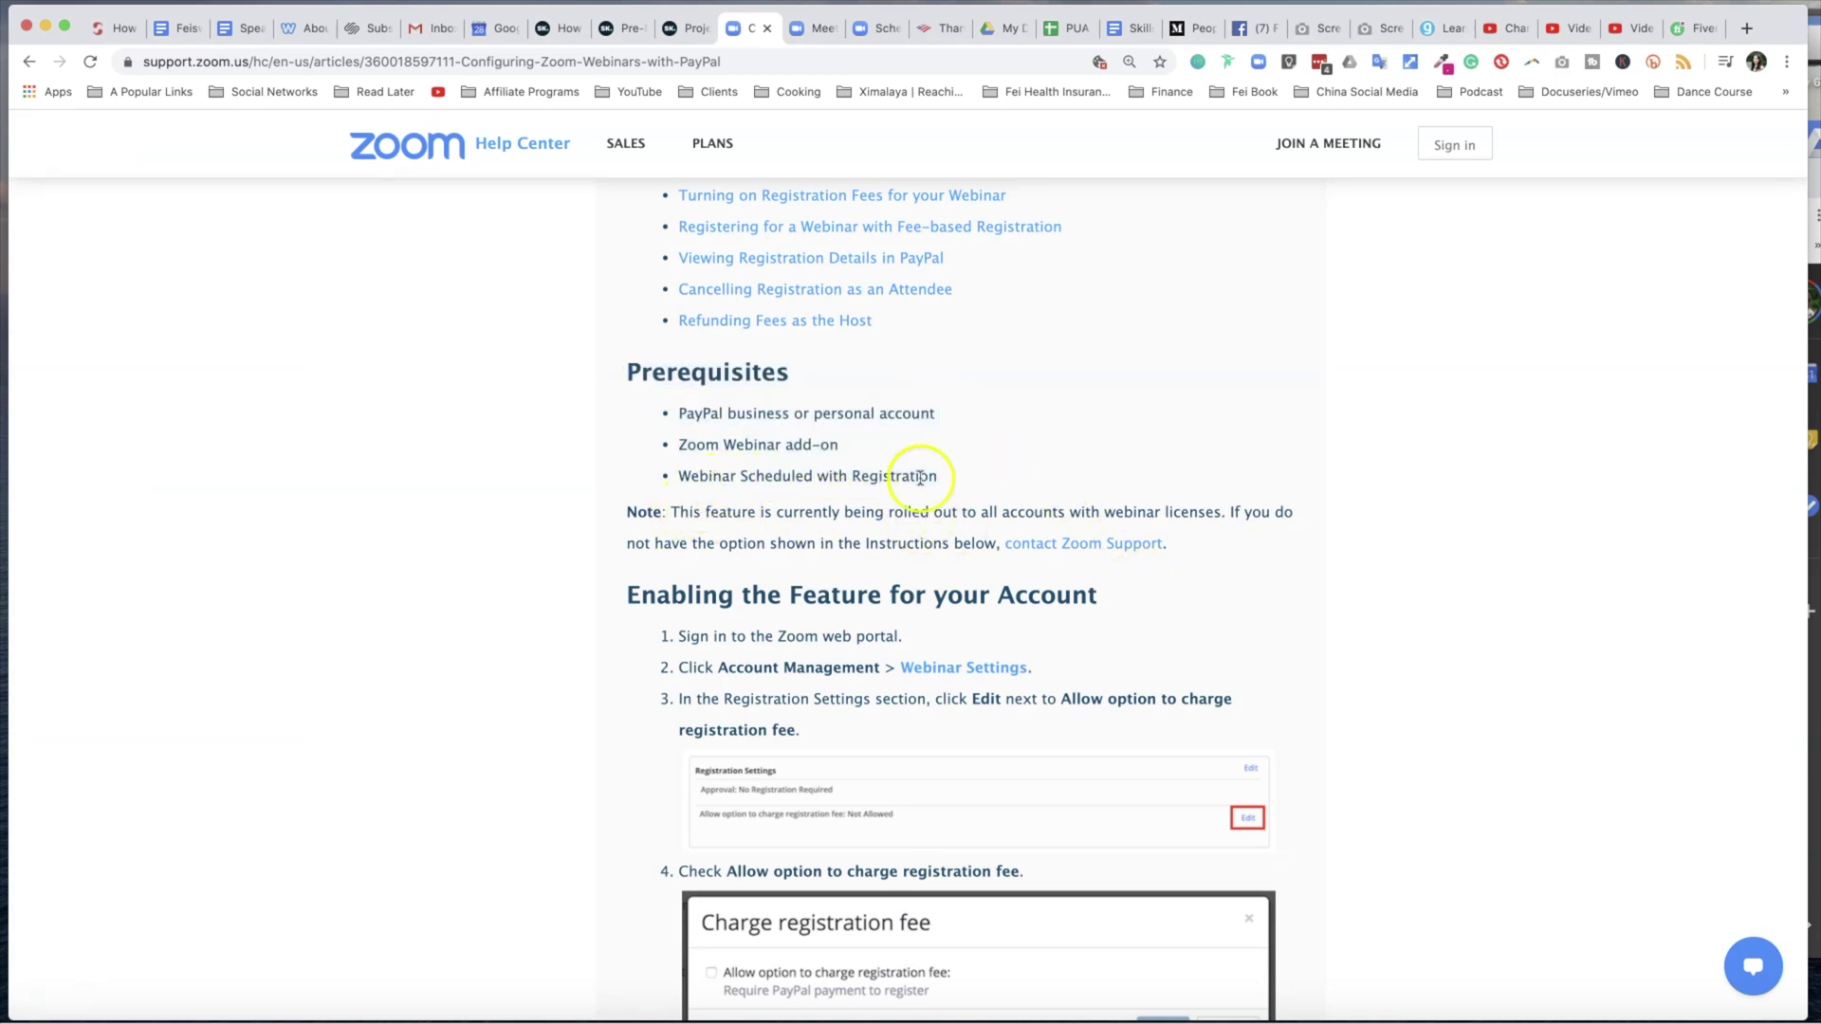
pyautogui.click(870, 29)
pyautogui.scroll(-5, 1065, 721)
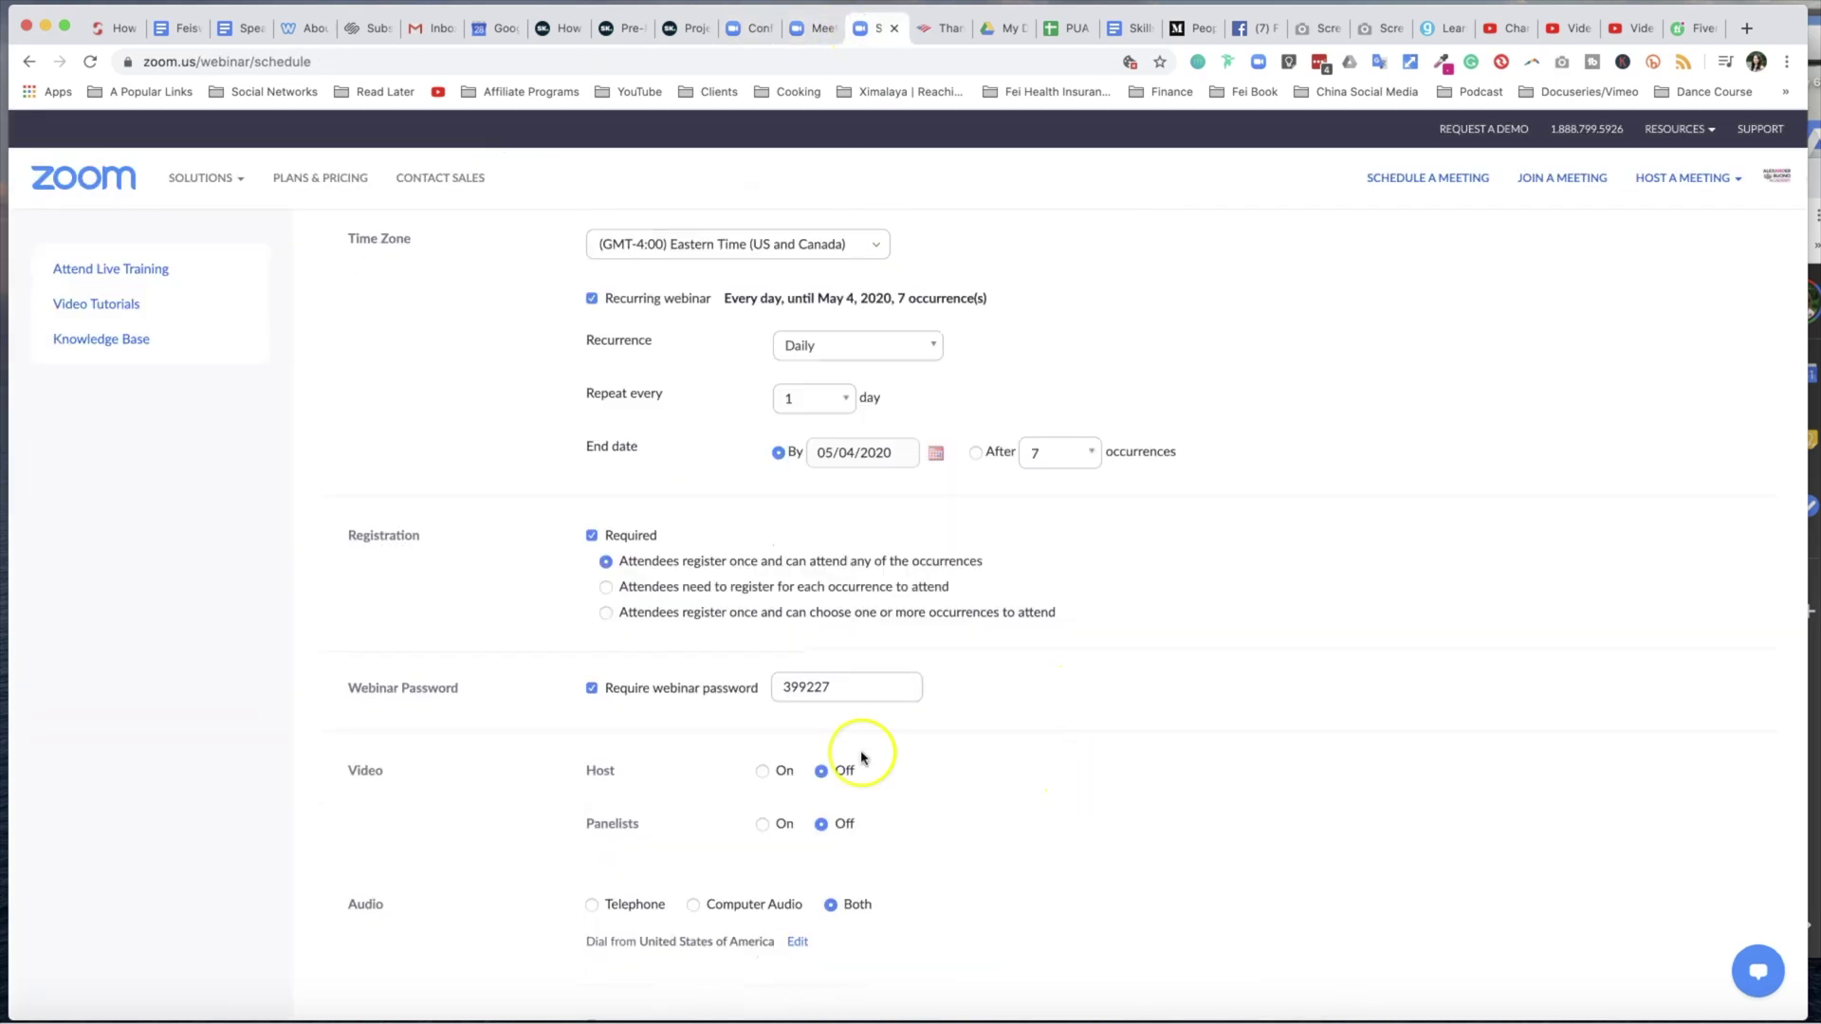
pyautogui.scroll(-5, 626, 607)
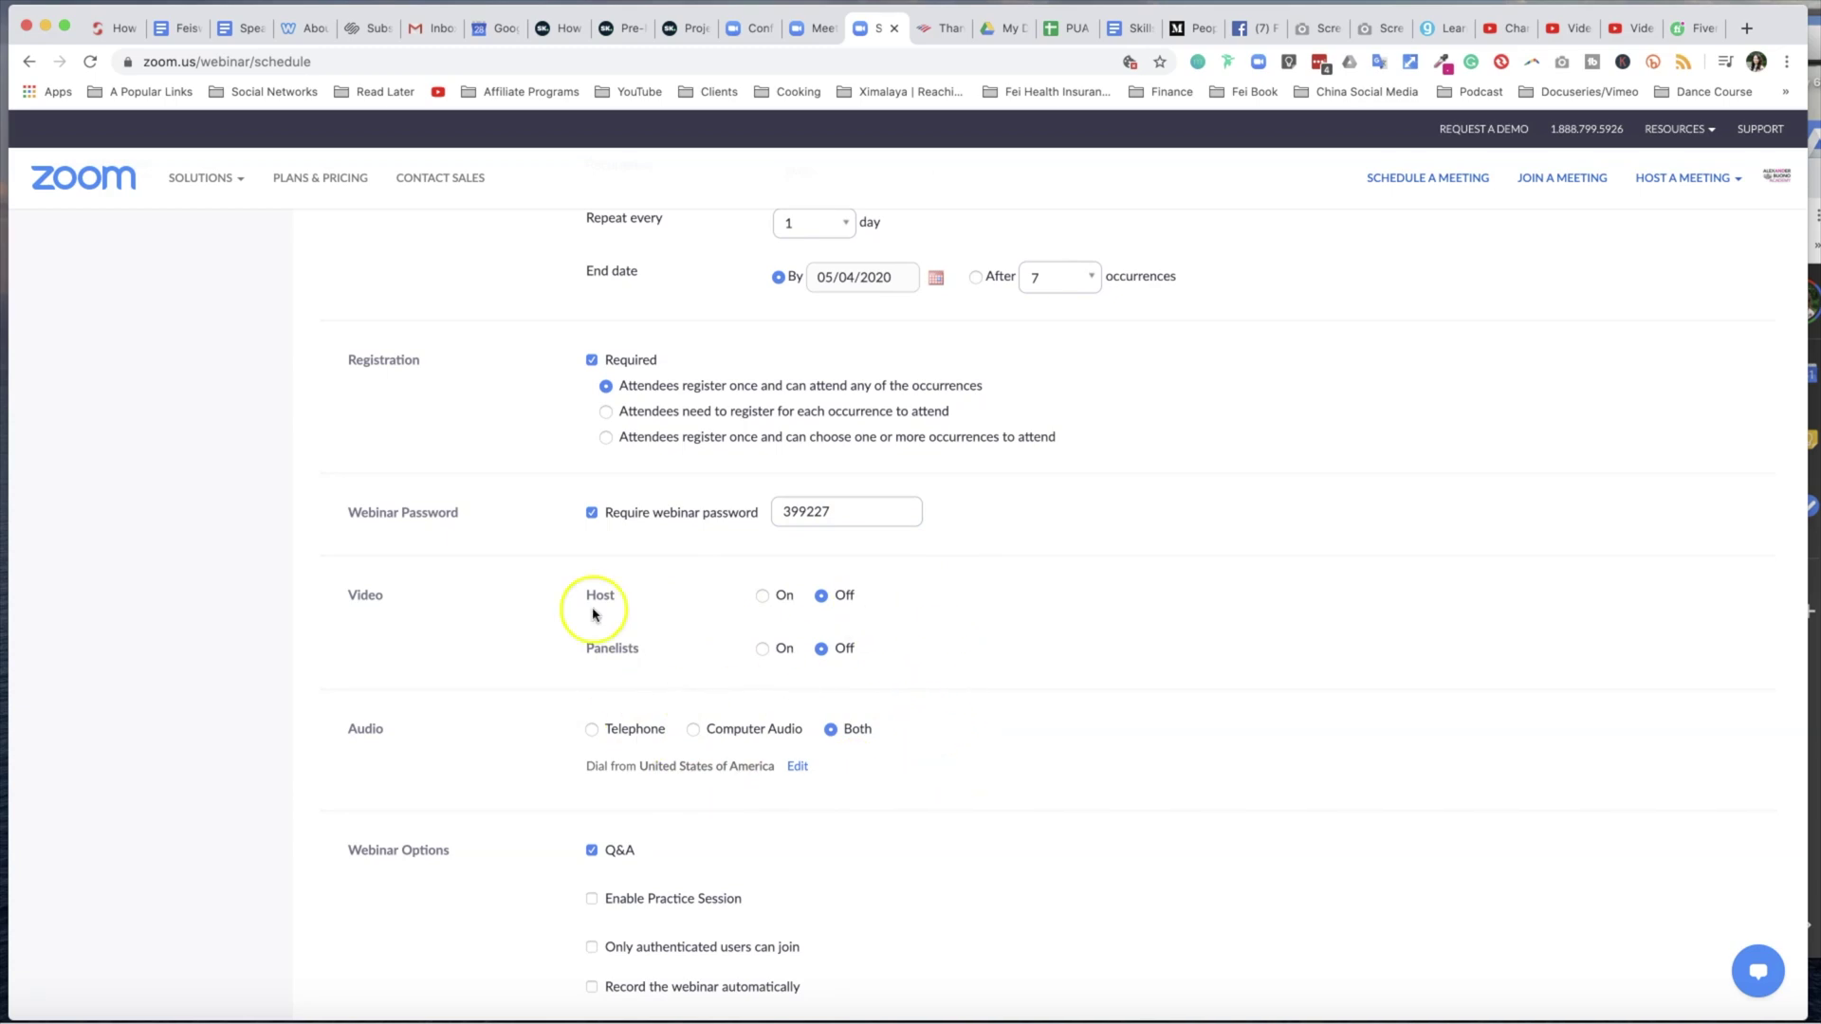
pyautogui.scroll(-5, 929, 859)
pyautogui.click(662, 857)
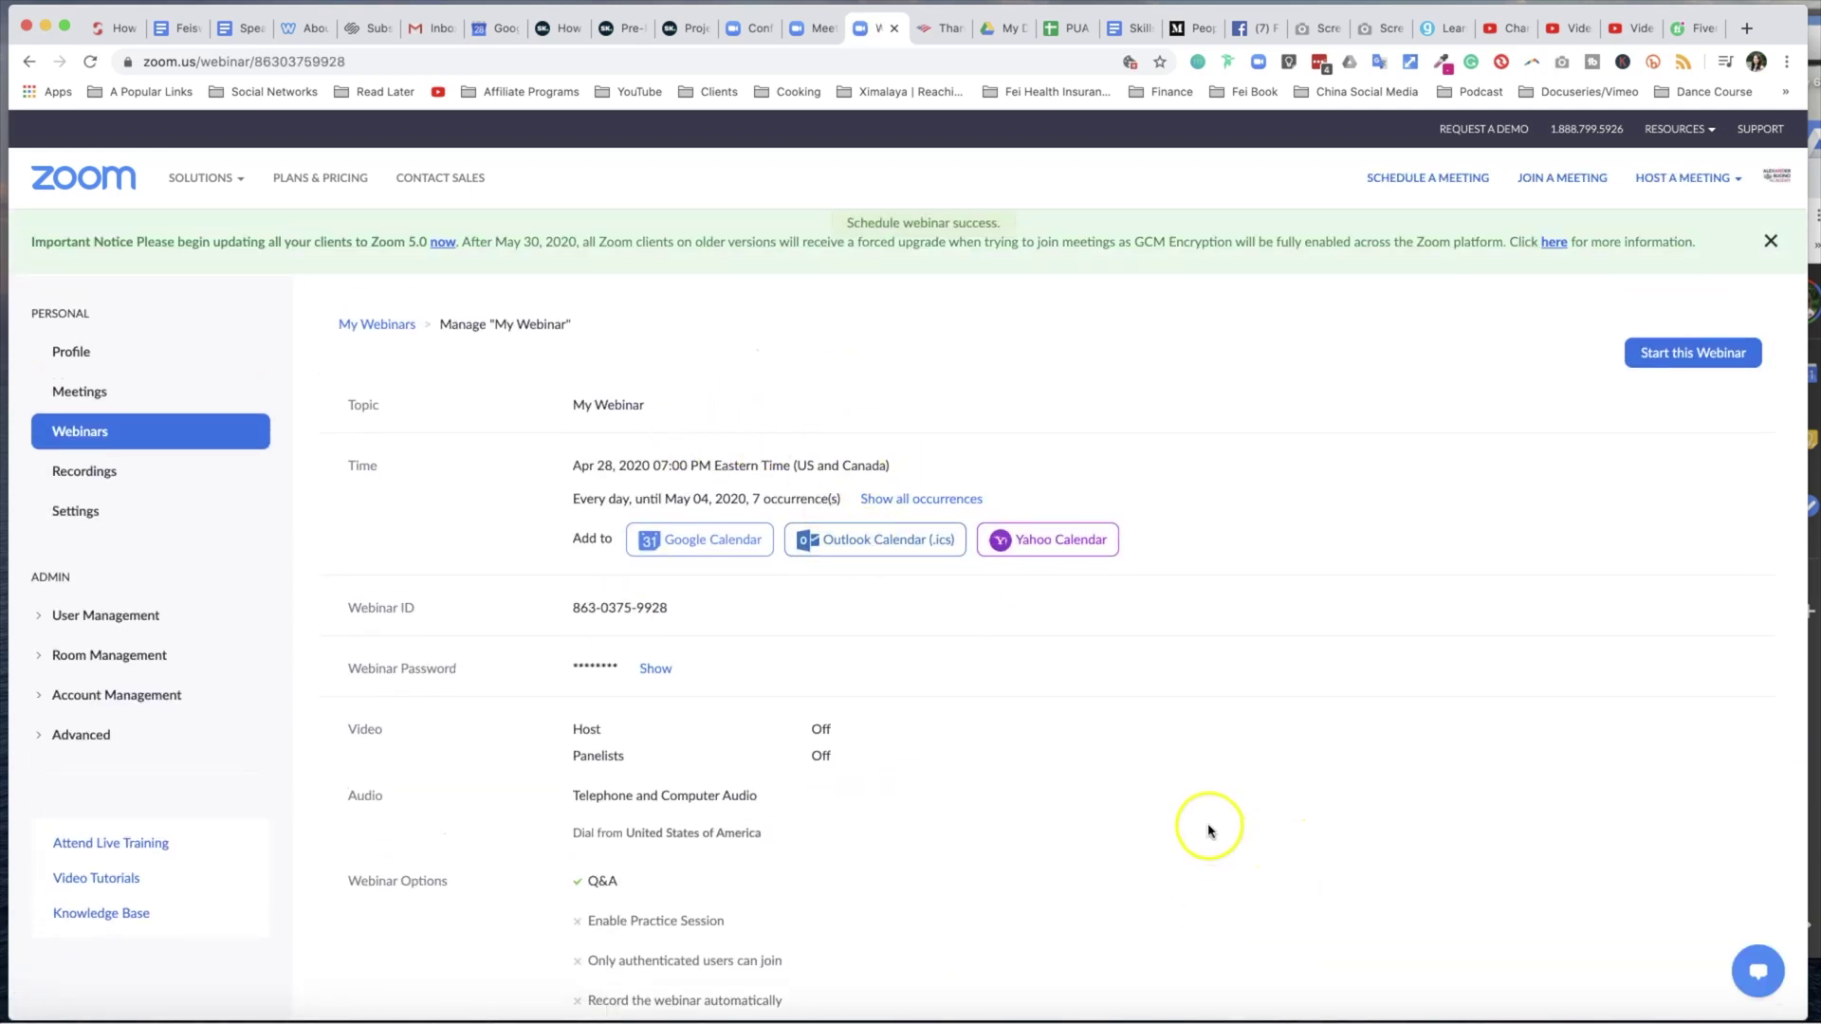
# Review the saved My Webinar details, noting its 100-attendee webinar size.
pyautogui.scroll(-8, 1207, 829)
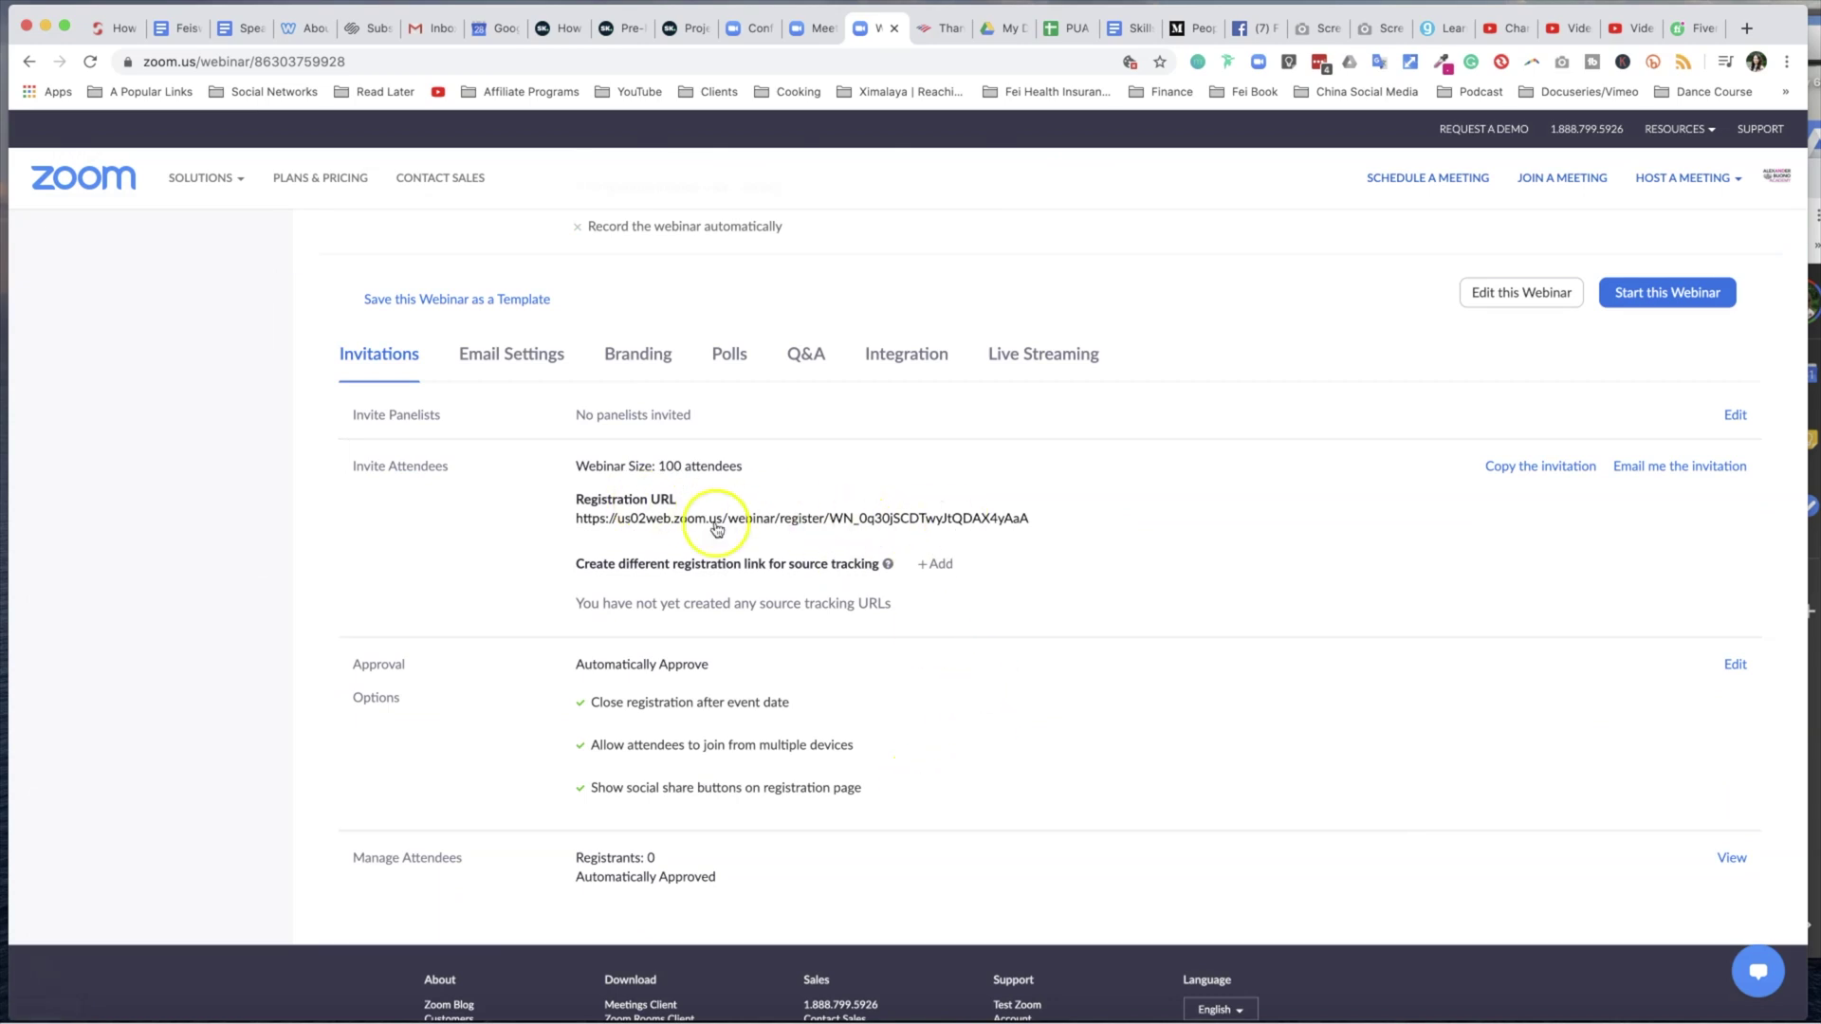
pyautogui.click(765, 470)
pyautogui.moveTo(764, 470); pyautogui.dragTo(583, 467)
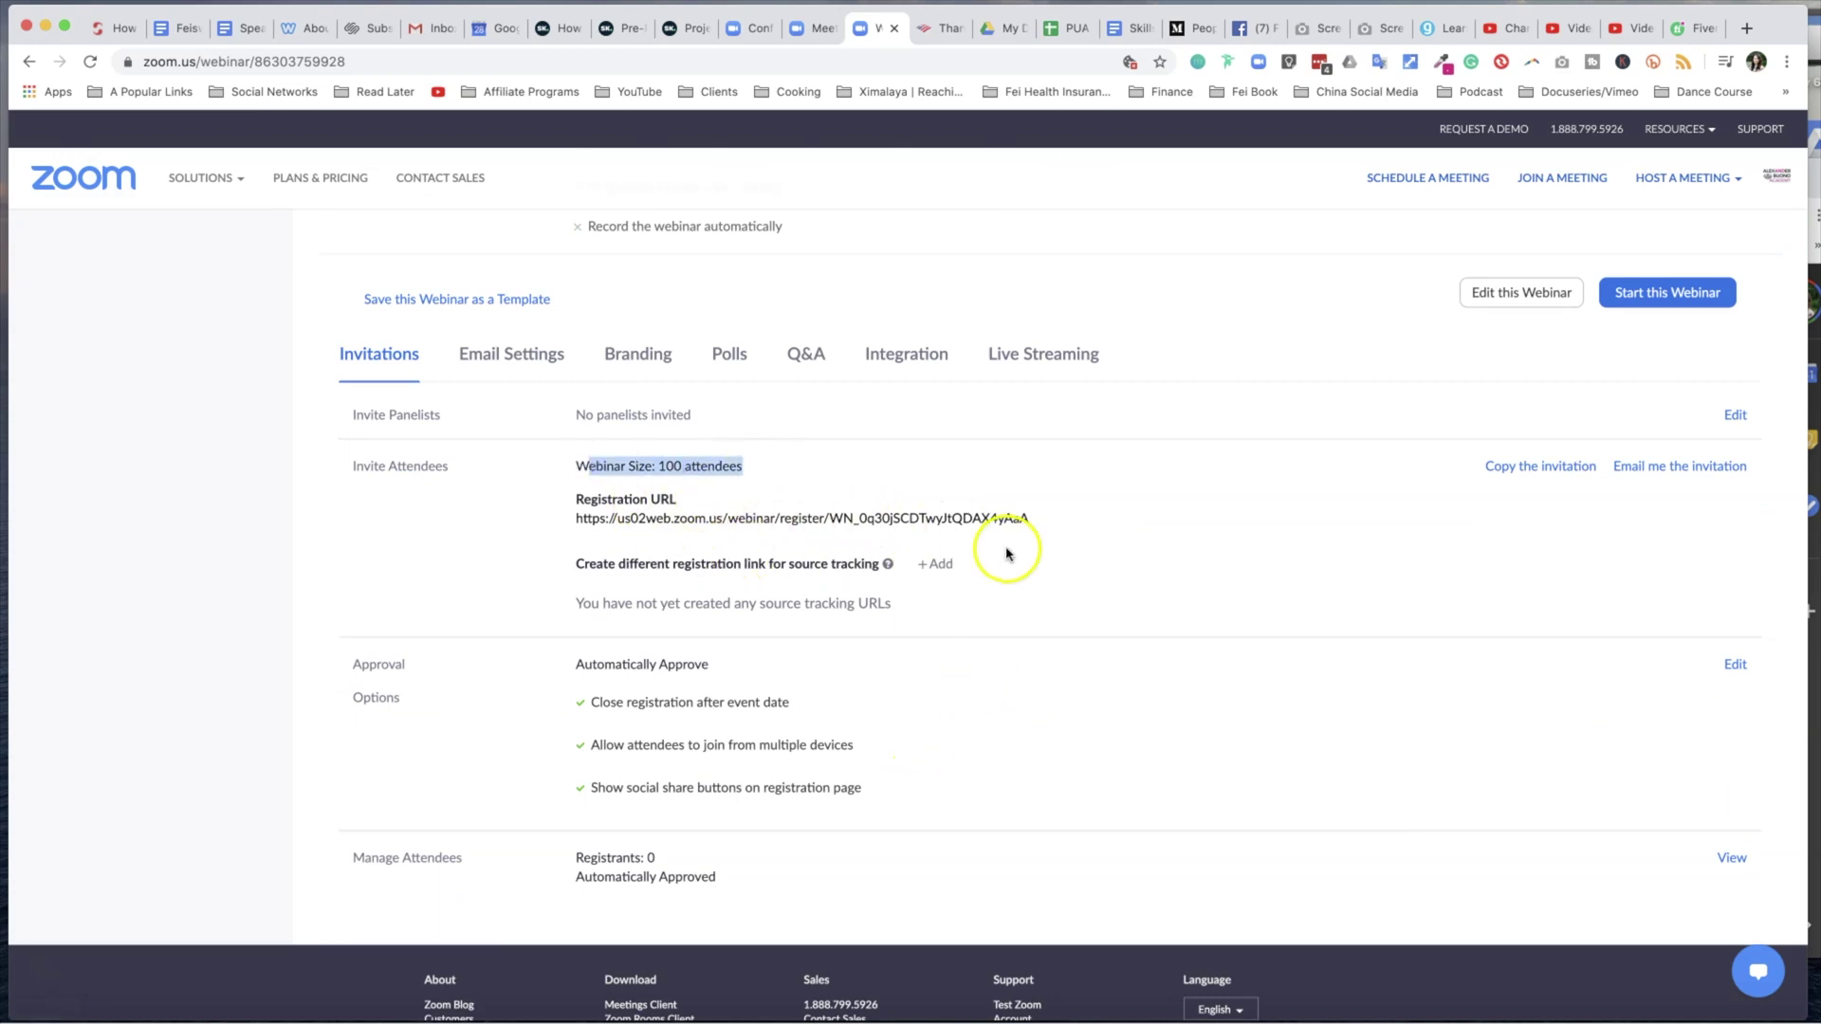
pyautogui.click(782, 481)
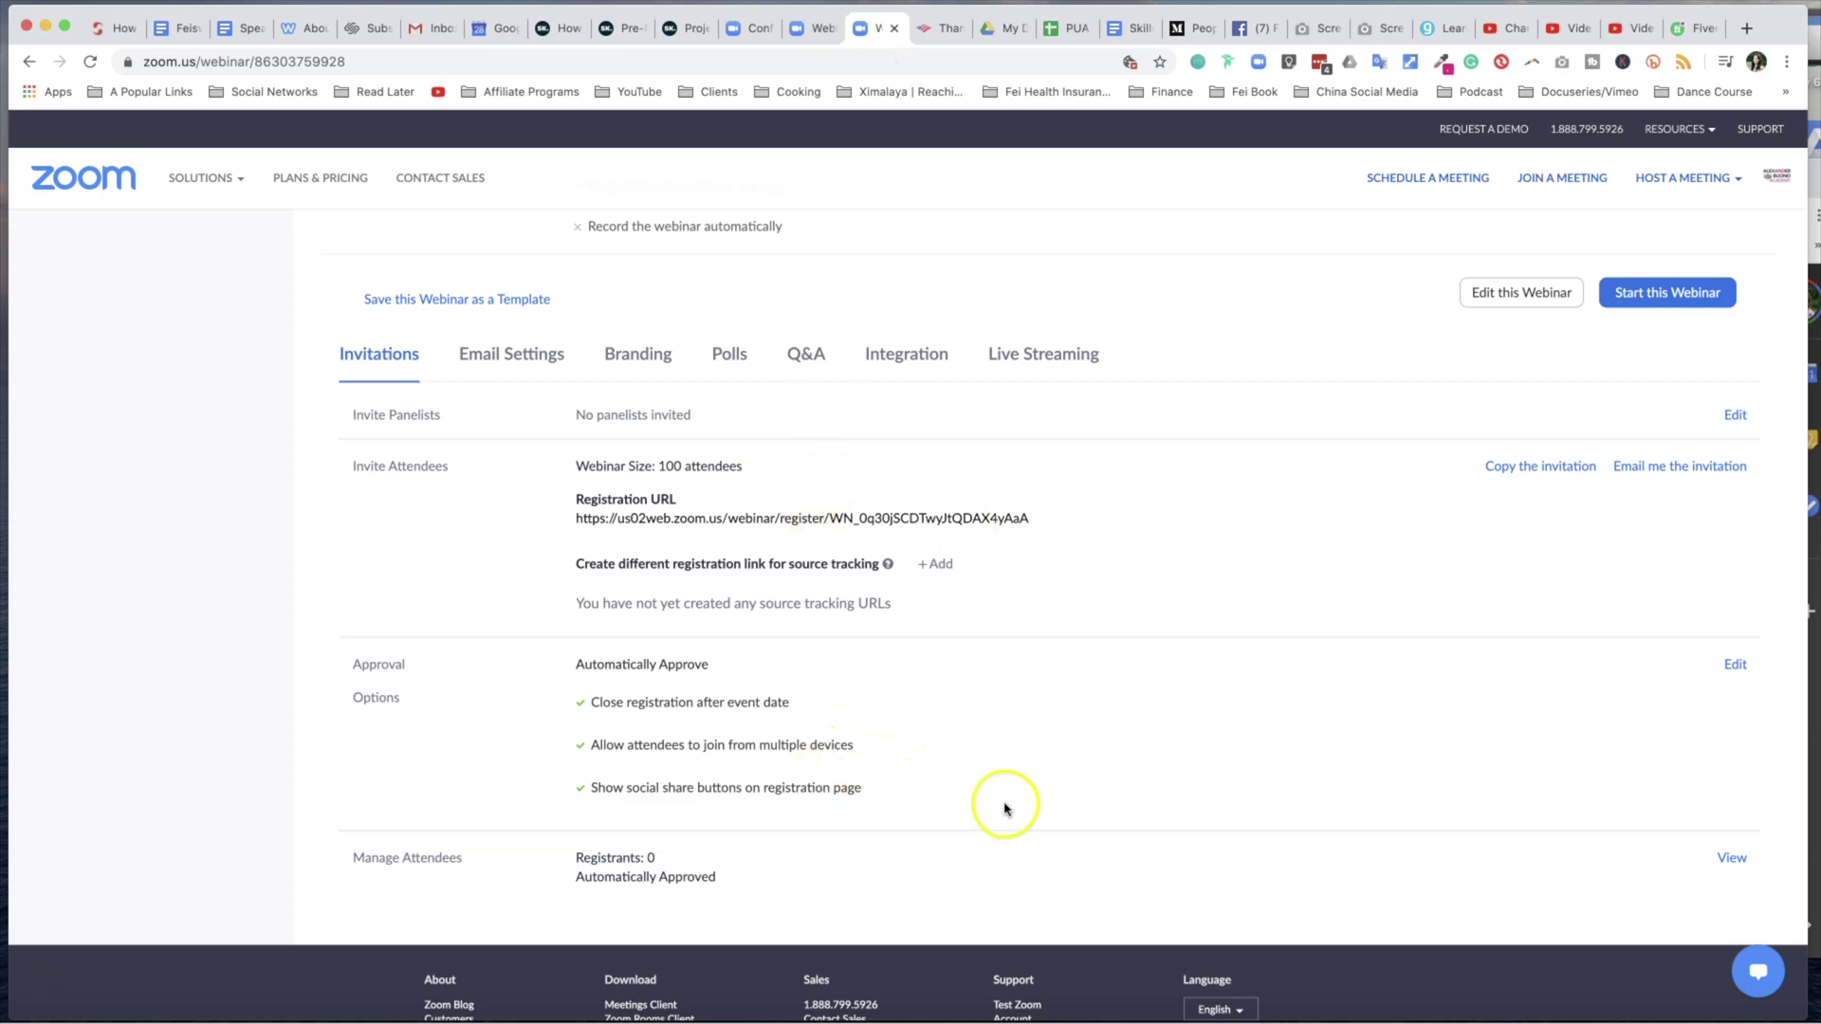
pyautogui.scroll(1, 975, 786)
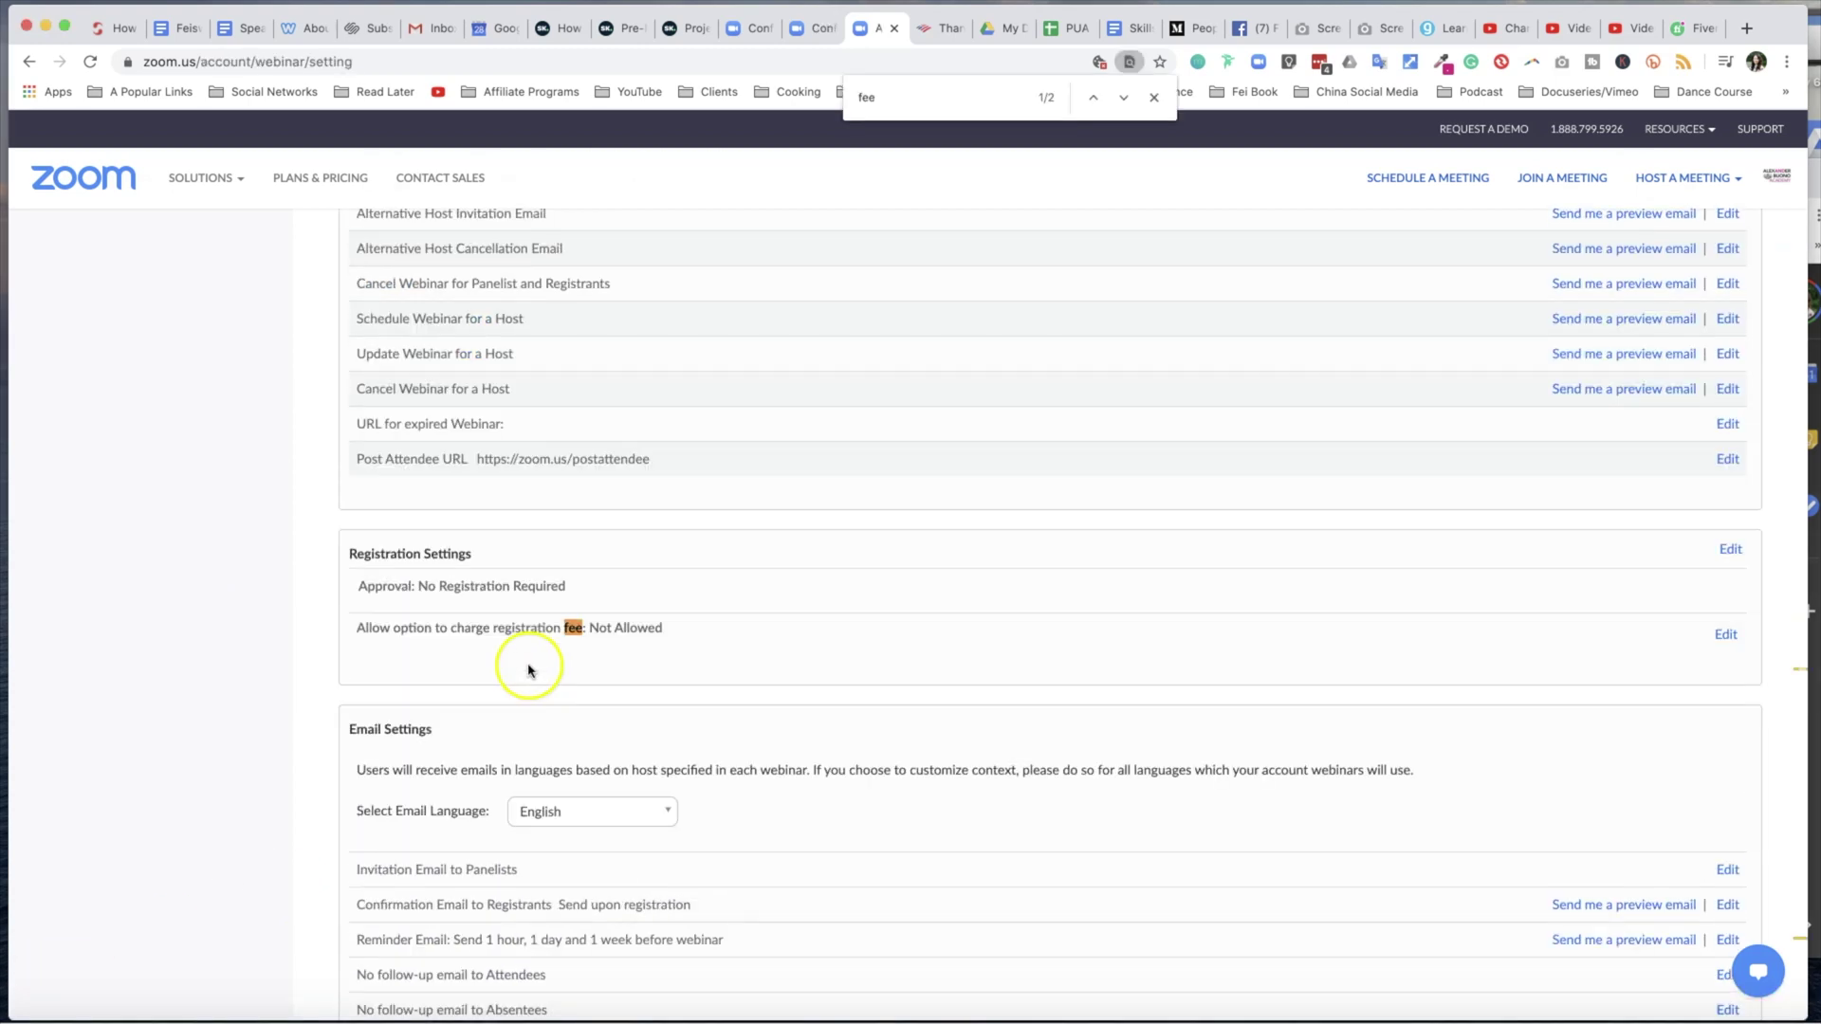
# Find Registration Settings, where charging a registration fee shows as Not Allowed.
pyautogui.scroll(6, 540, 655)
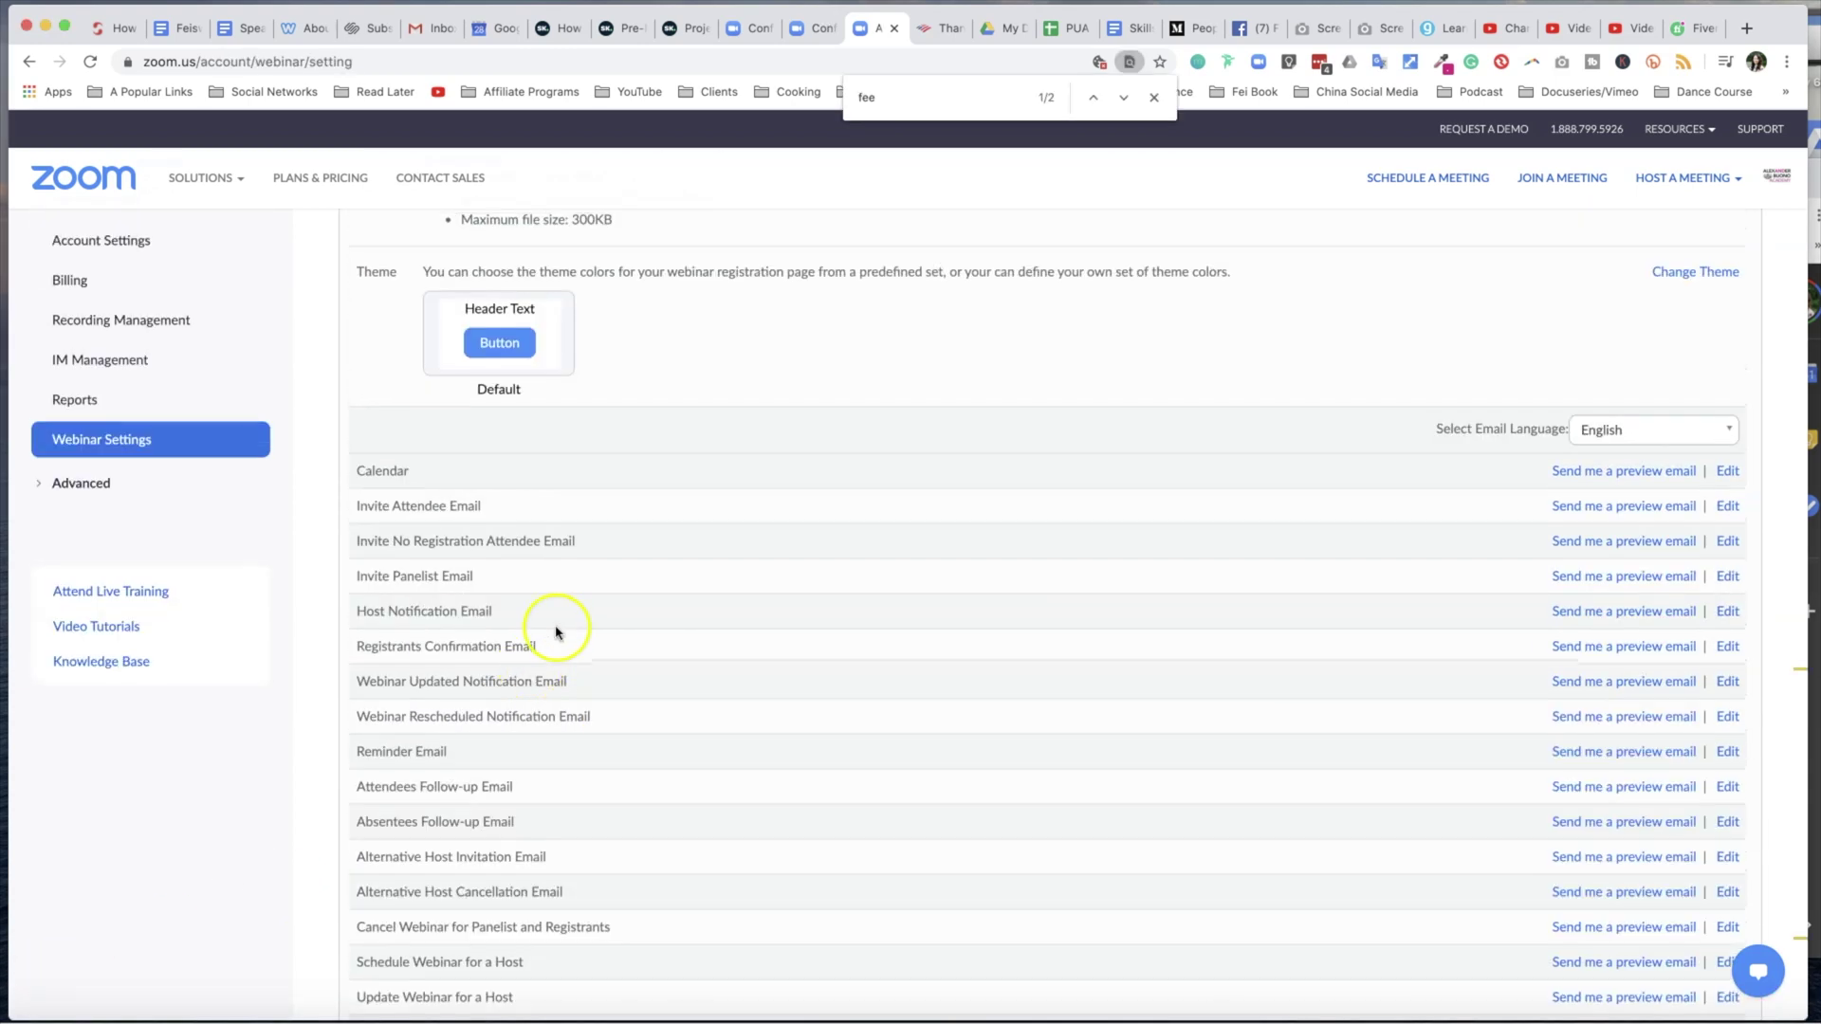
pyautogui.scroll(1, 700, 757)
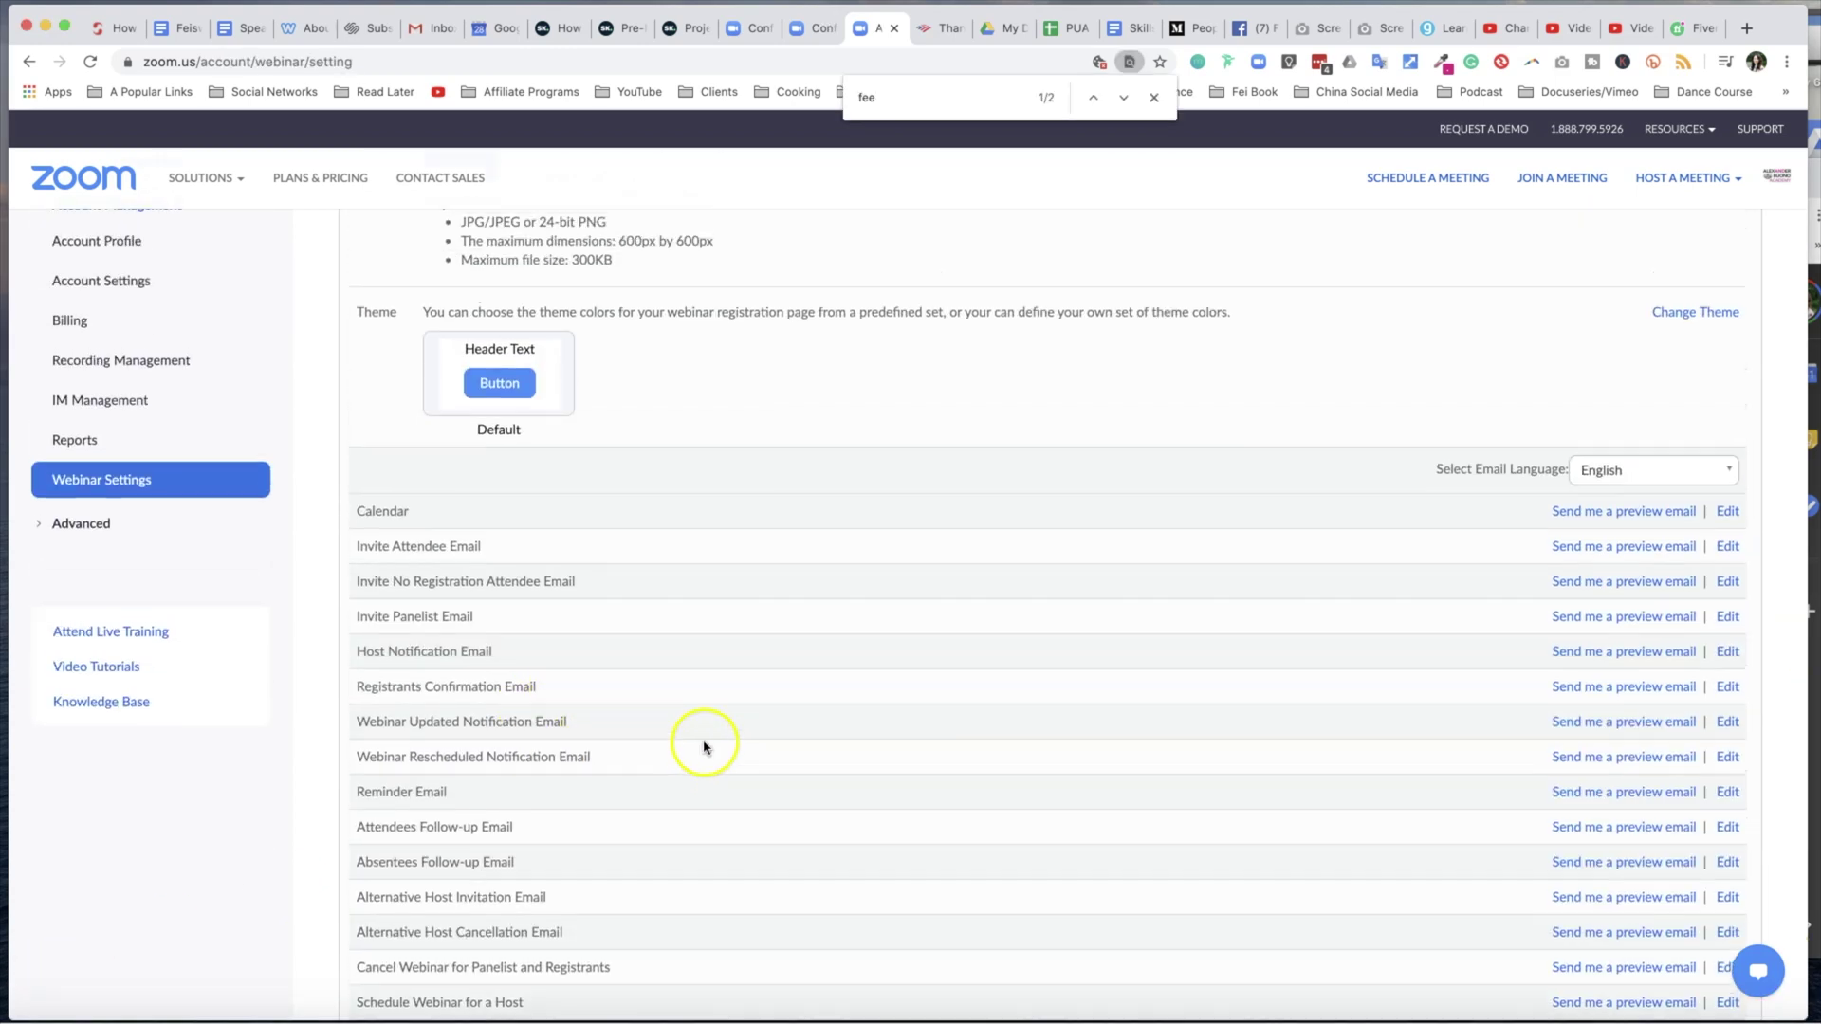
pyautogui.scroll(3, 703, 749)
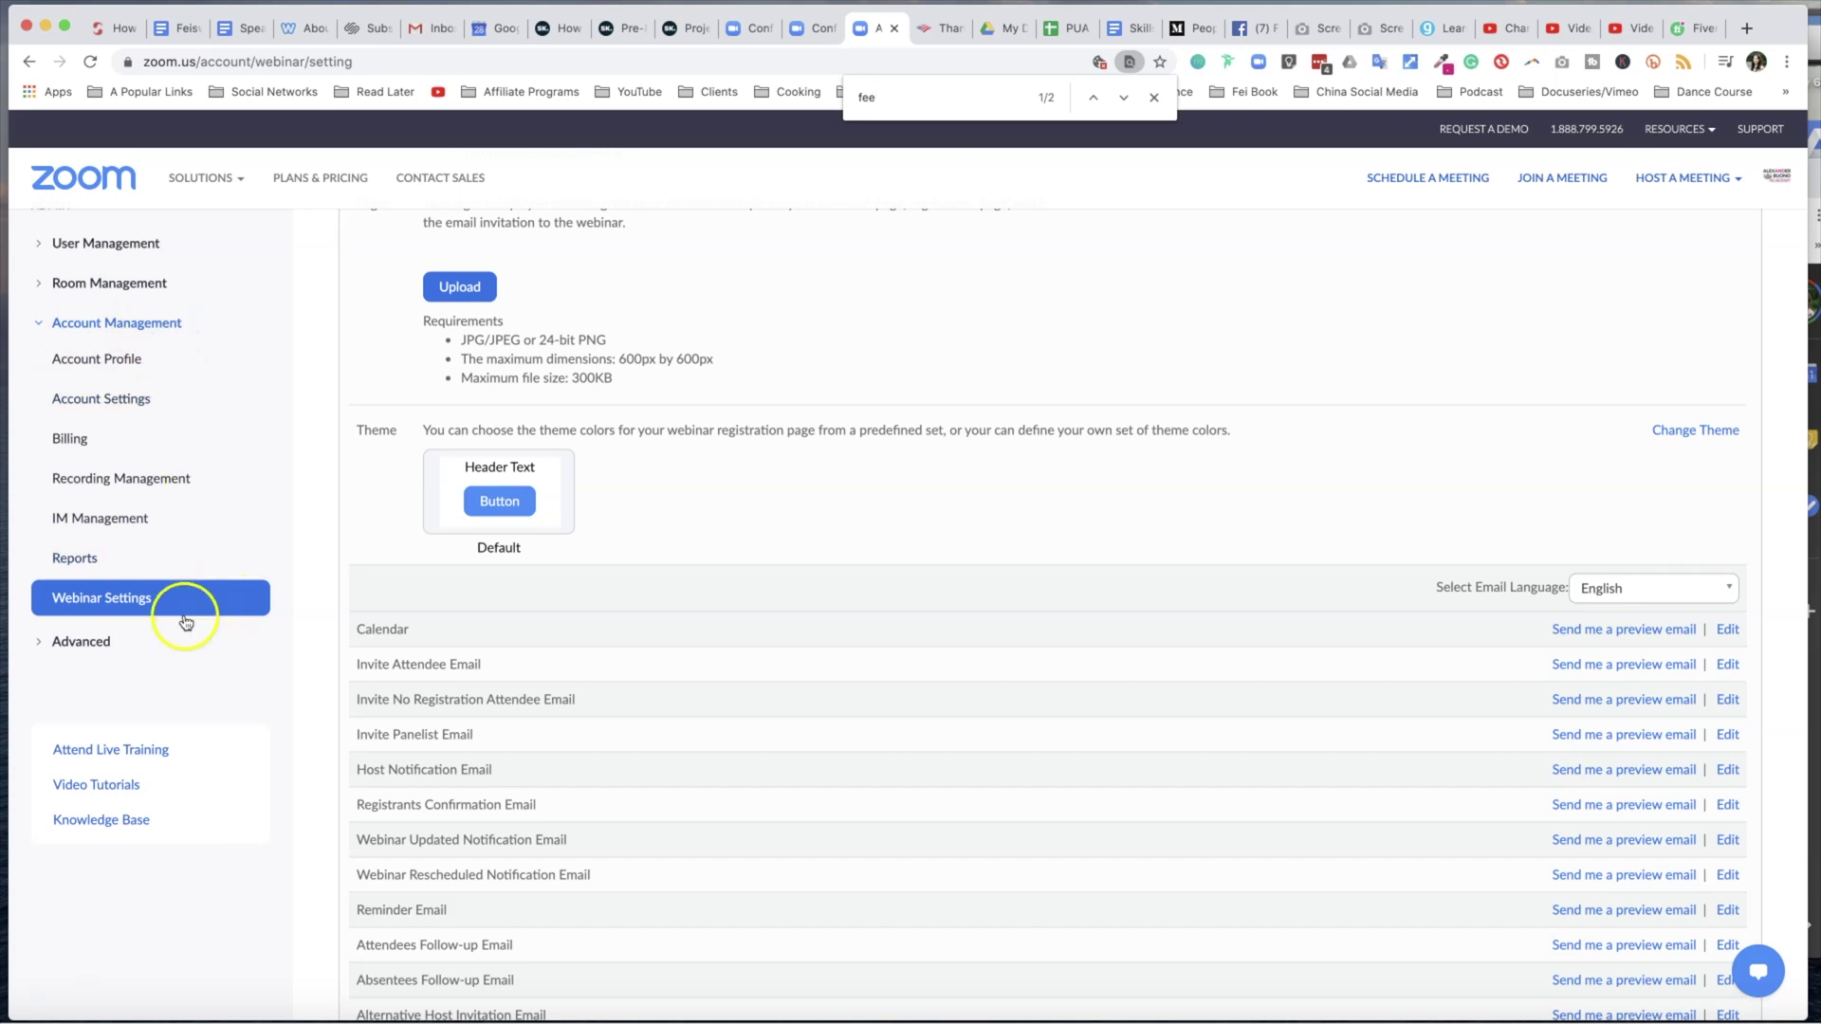
pyautogui.scroll(-10, 1015, 750)
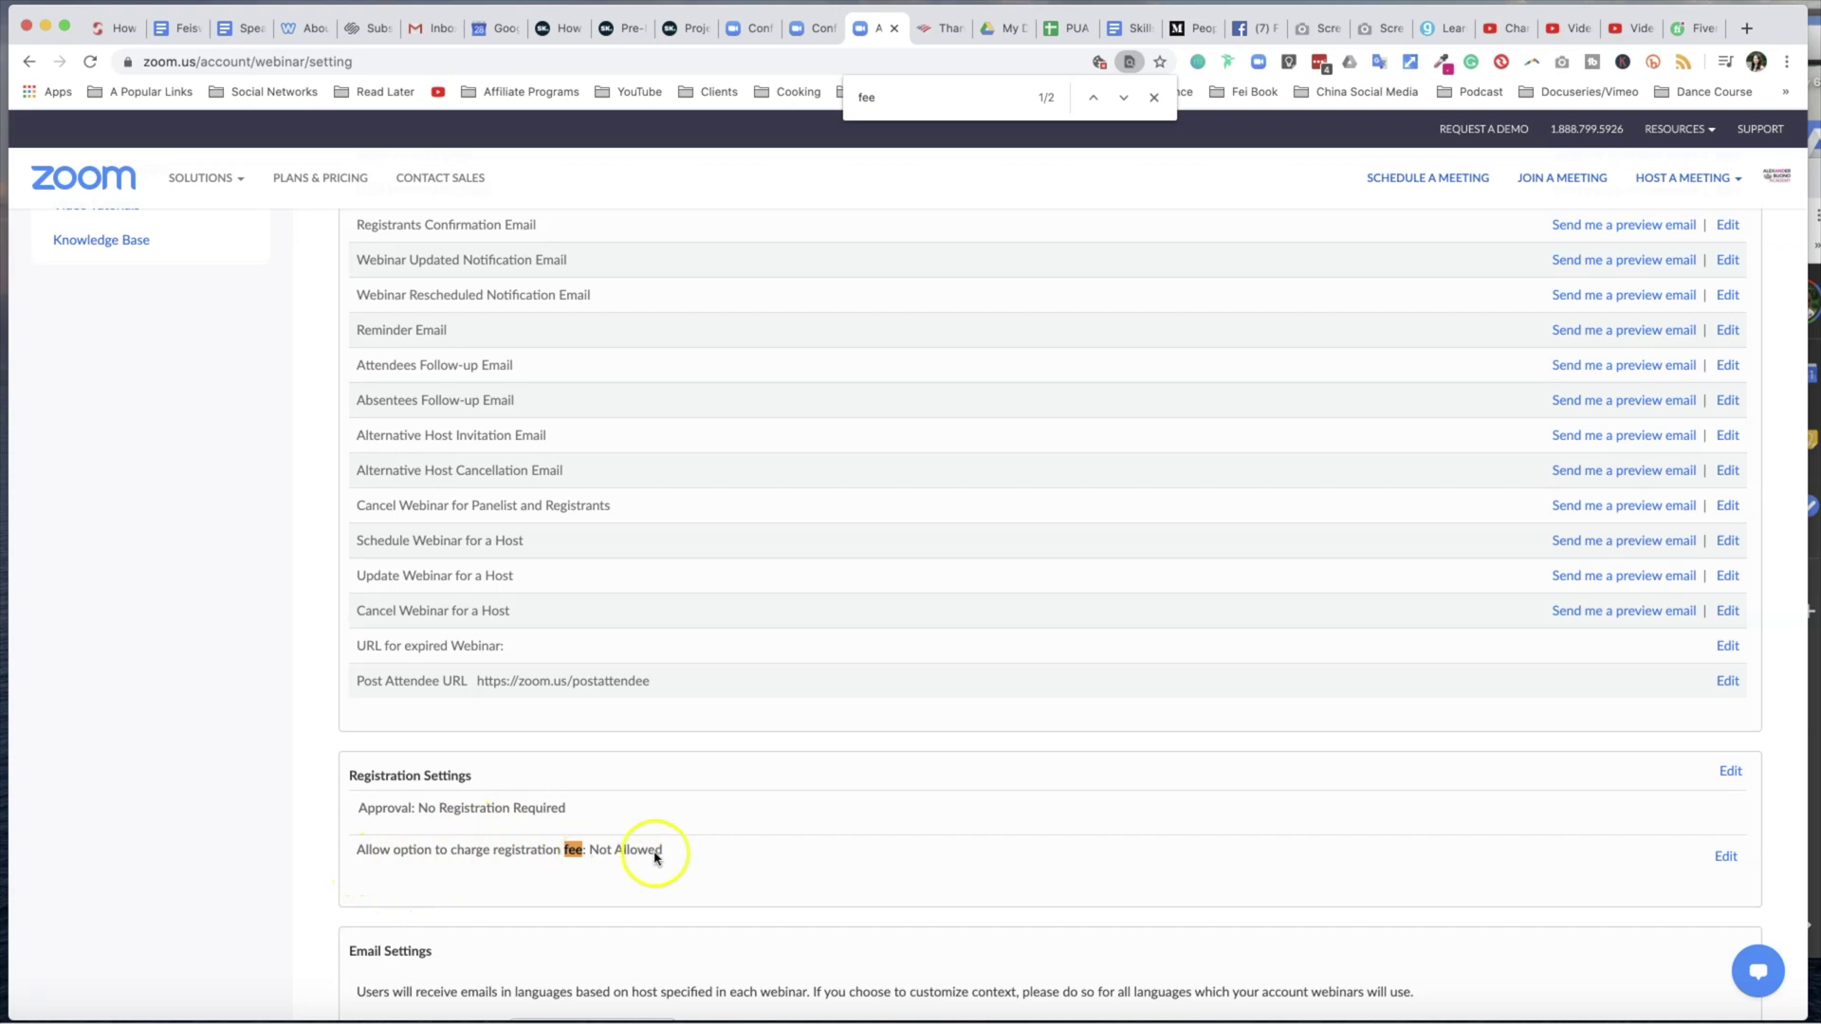
# Allow charging a registration fee and begin connecting a PayPal account for payments.
pyautogui.click(1725, 856)
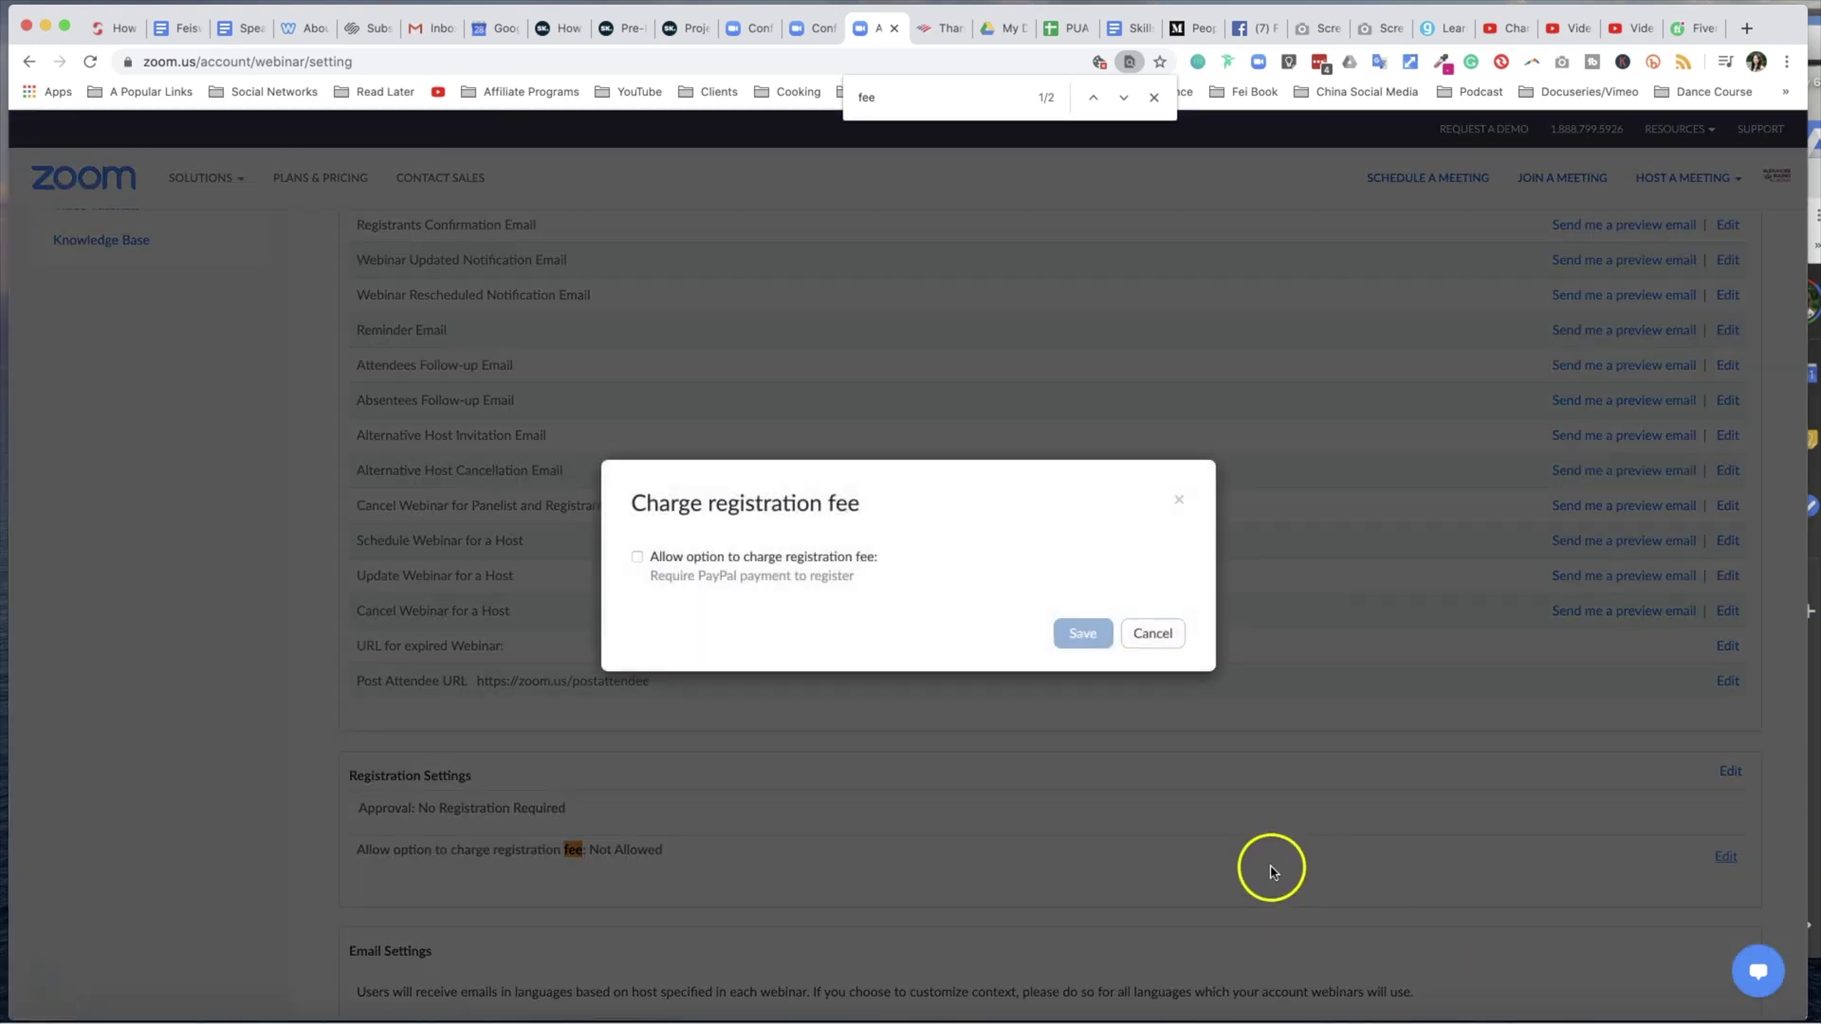
pyautogui.click(636, 556)
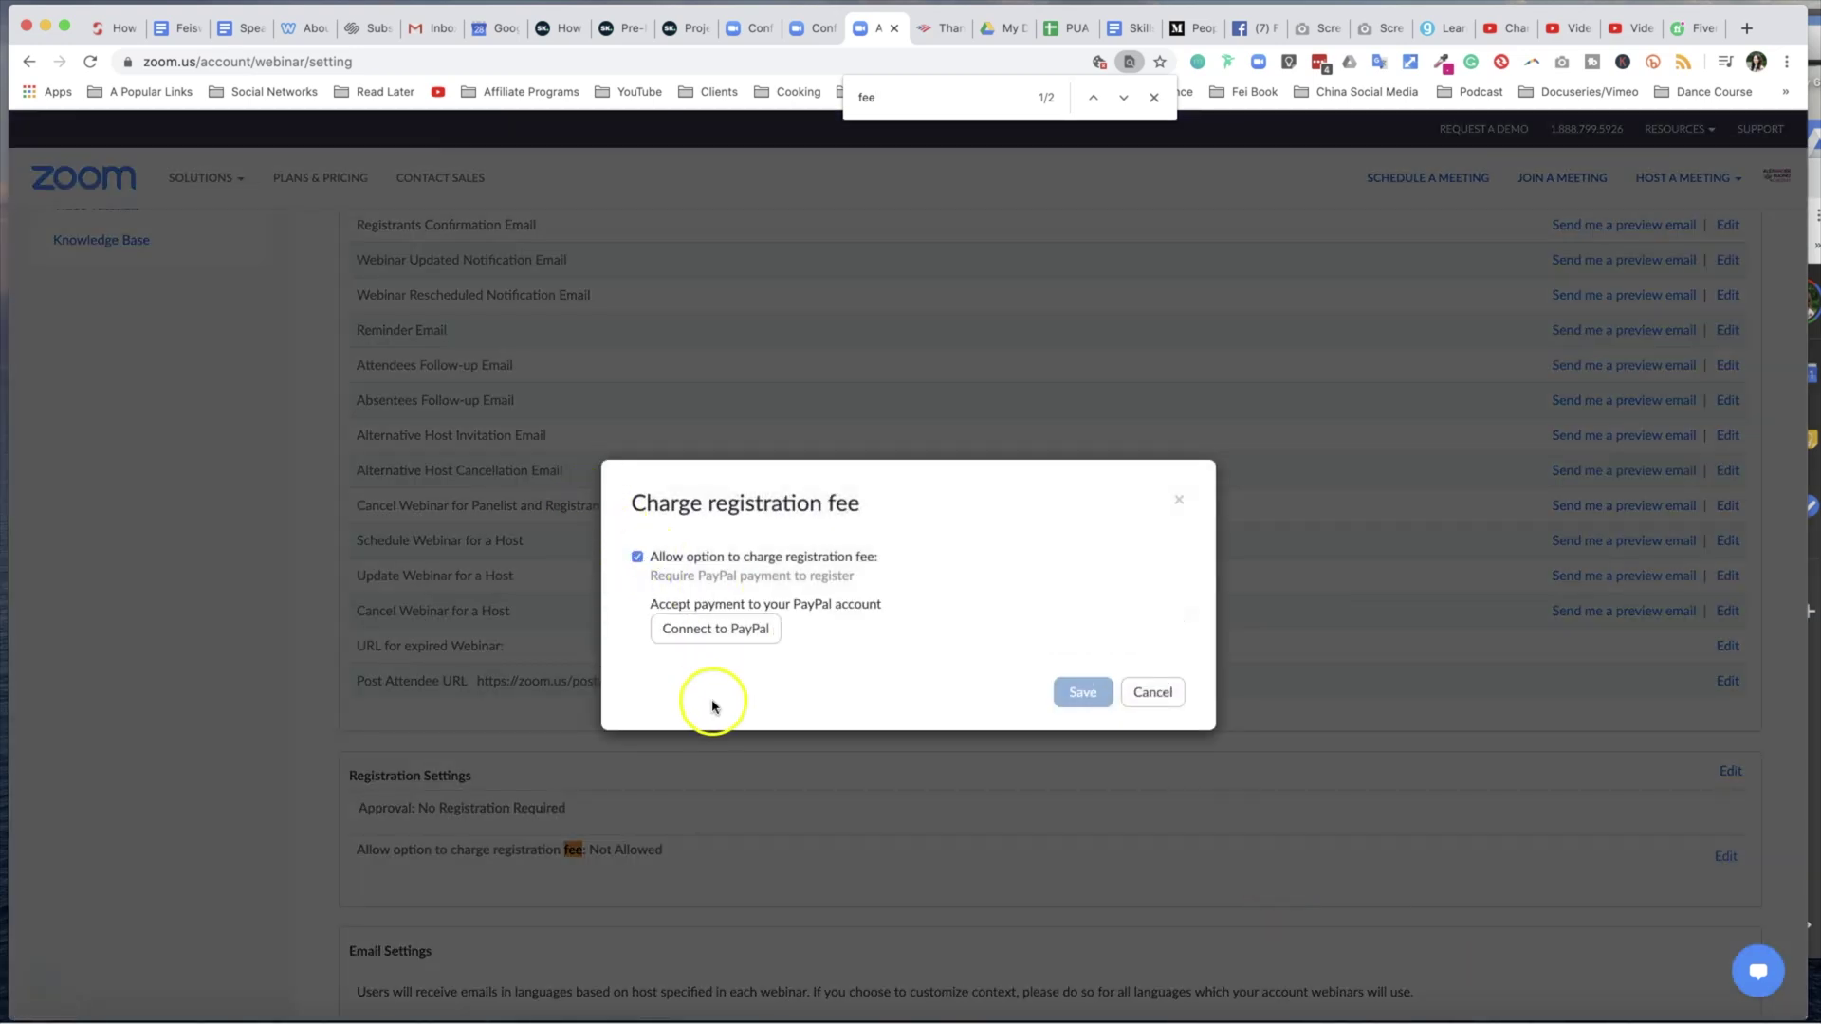
pyautogui.click(723, 632)
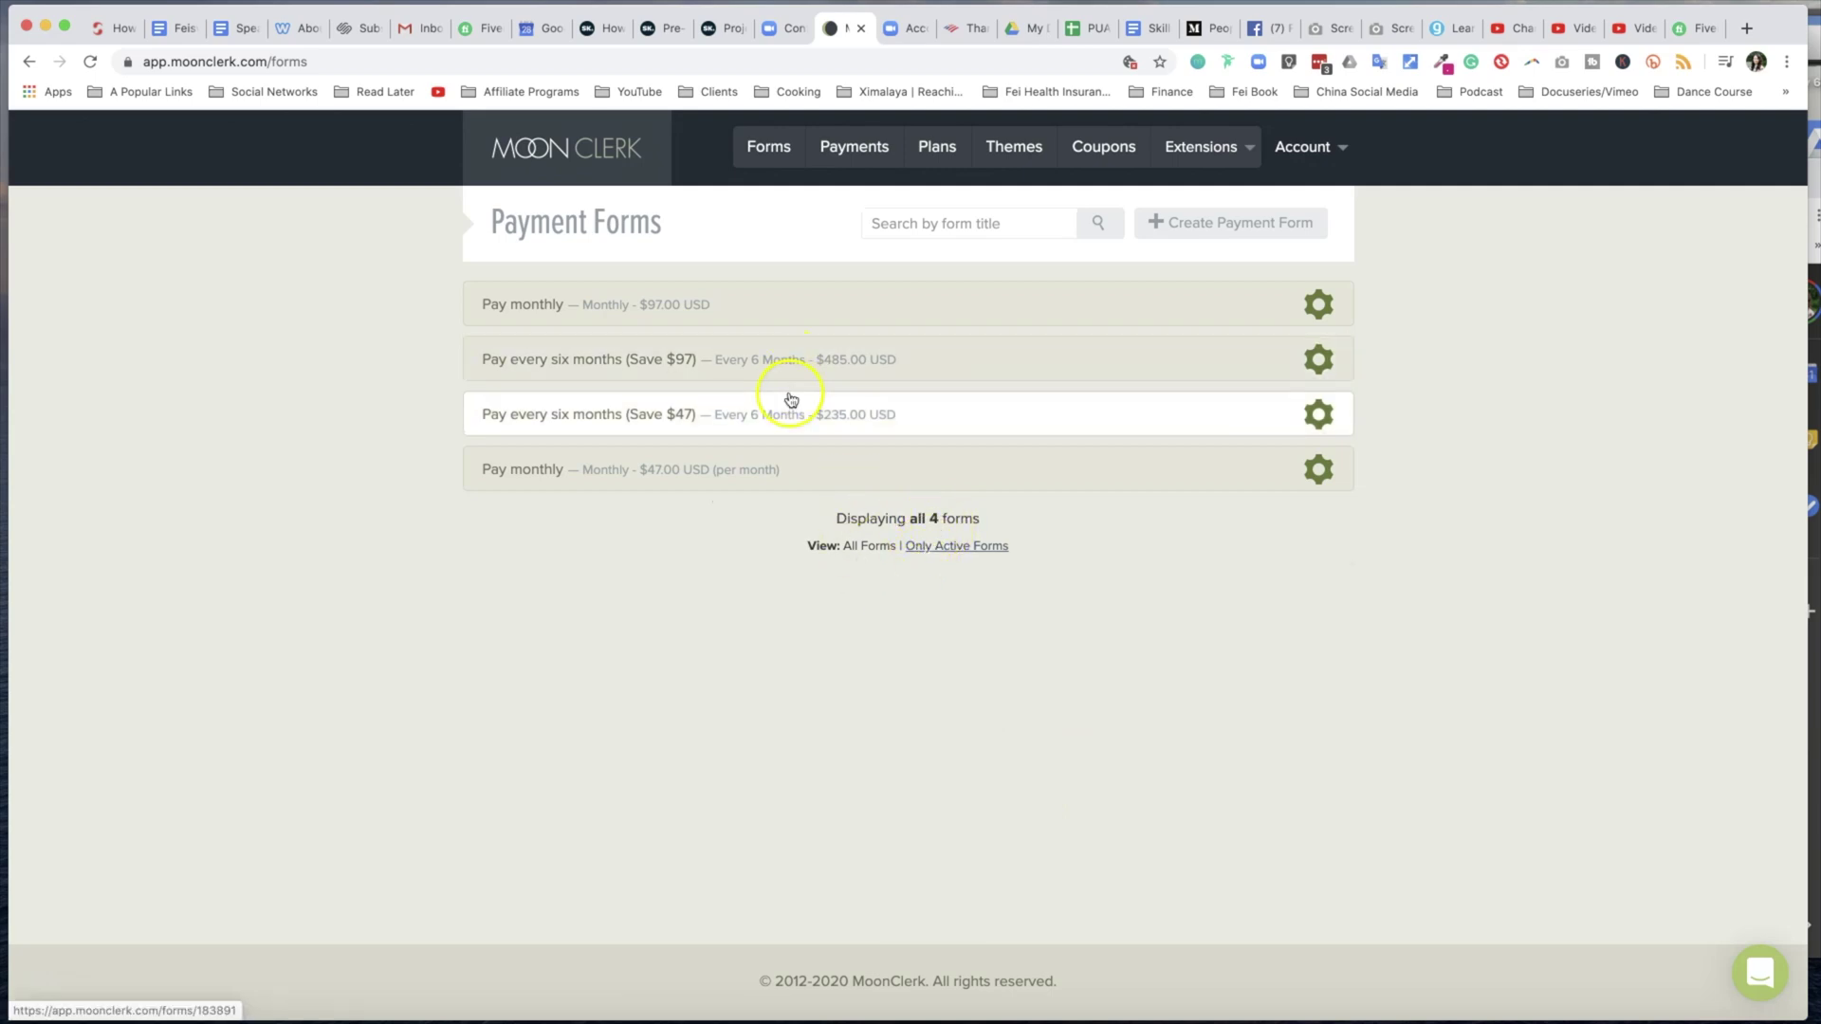
# Go to MoonClerk's list of payment forms.
pyautogui.click(768, 157)
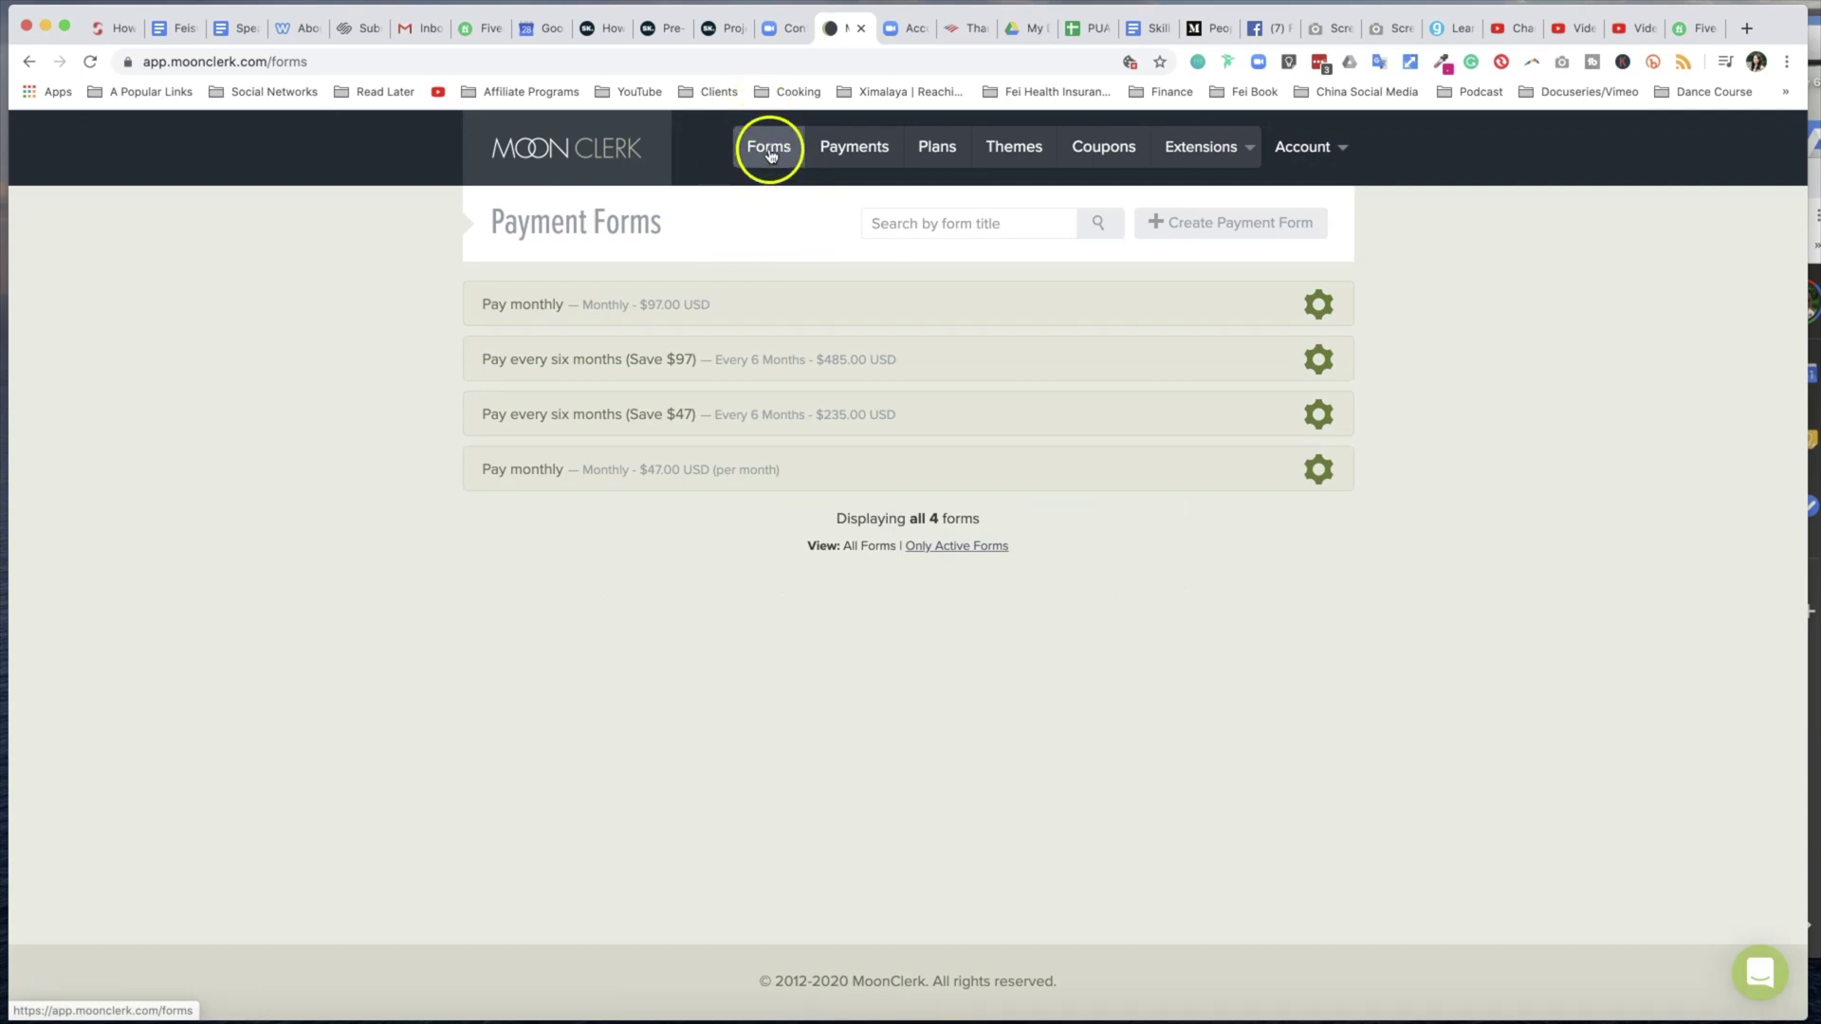
# Create a new payment form titled 'Test', without description, also accepting bank account payments.
pyautogui.click(1230, 223)
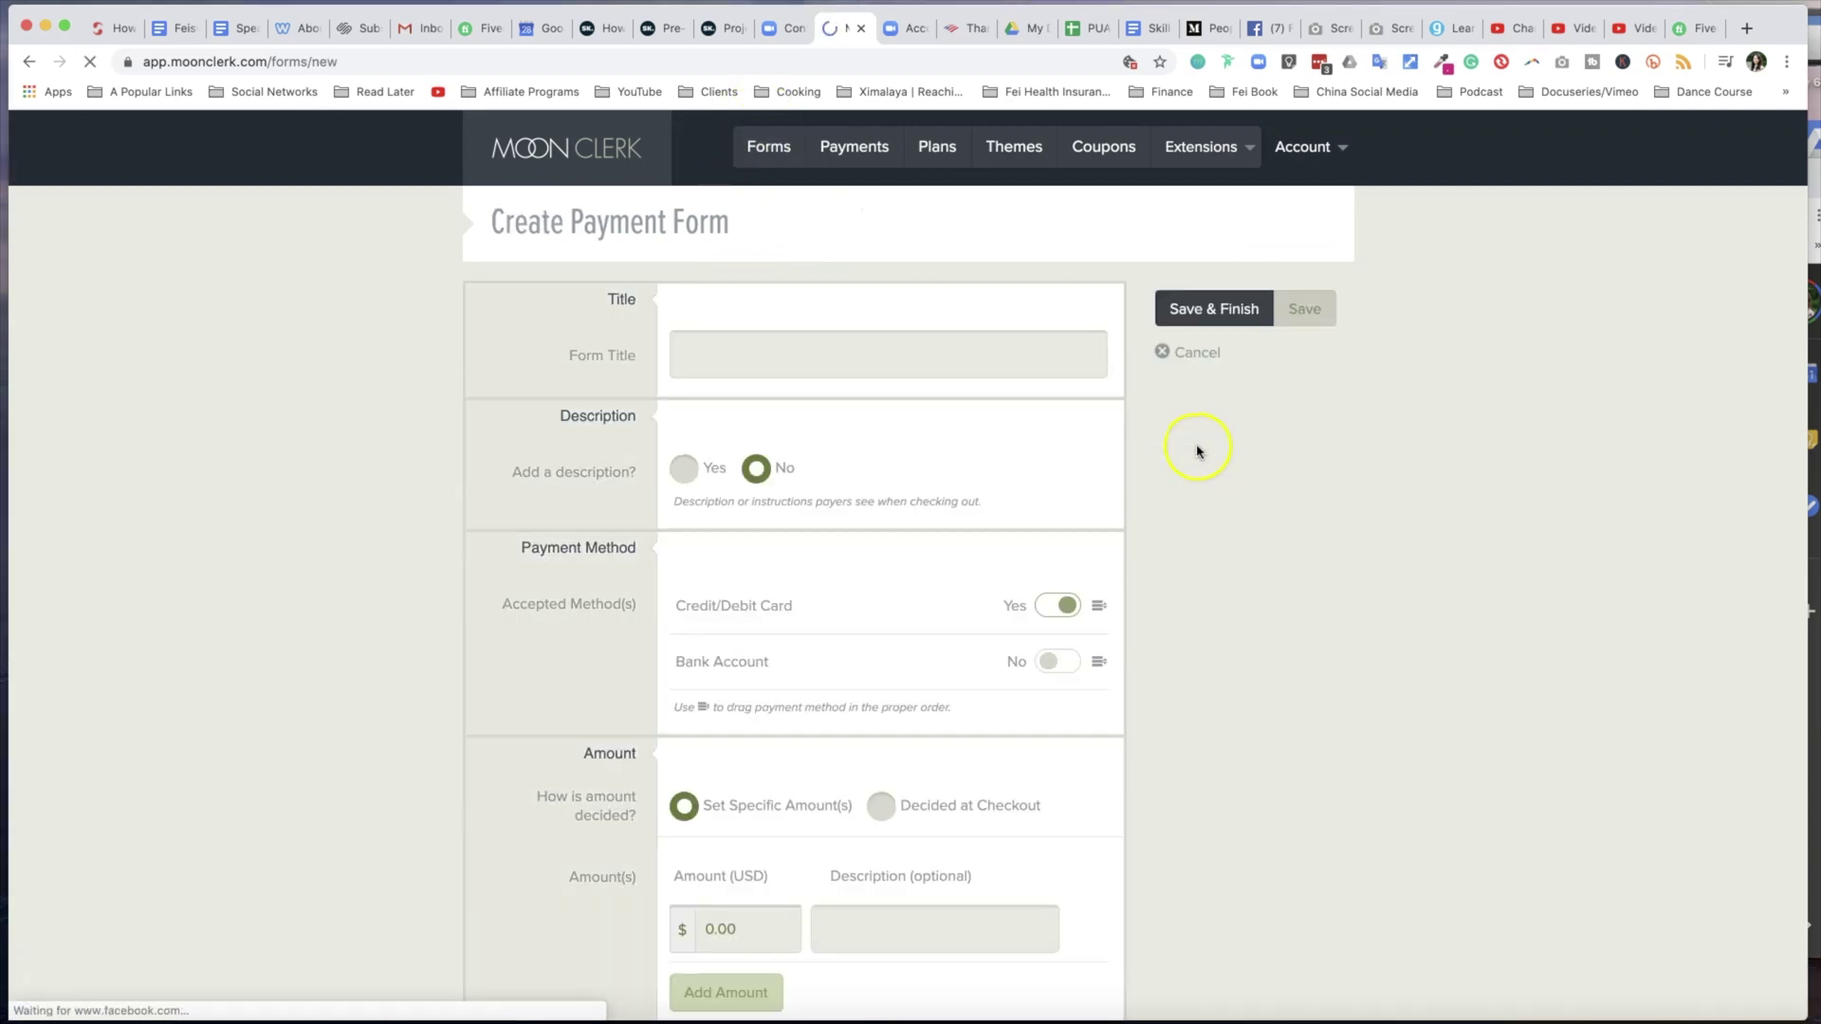
pyautogui.click(901, 370)
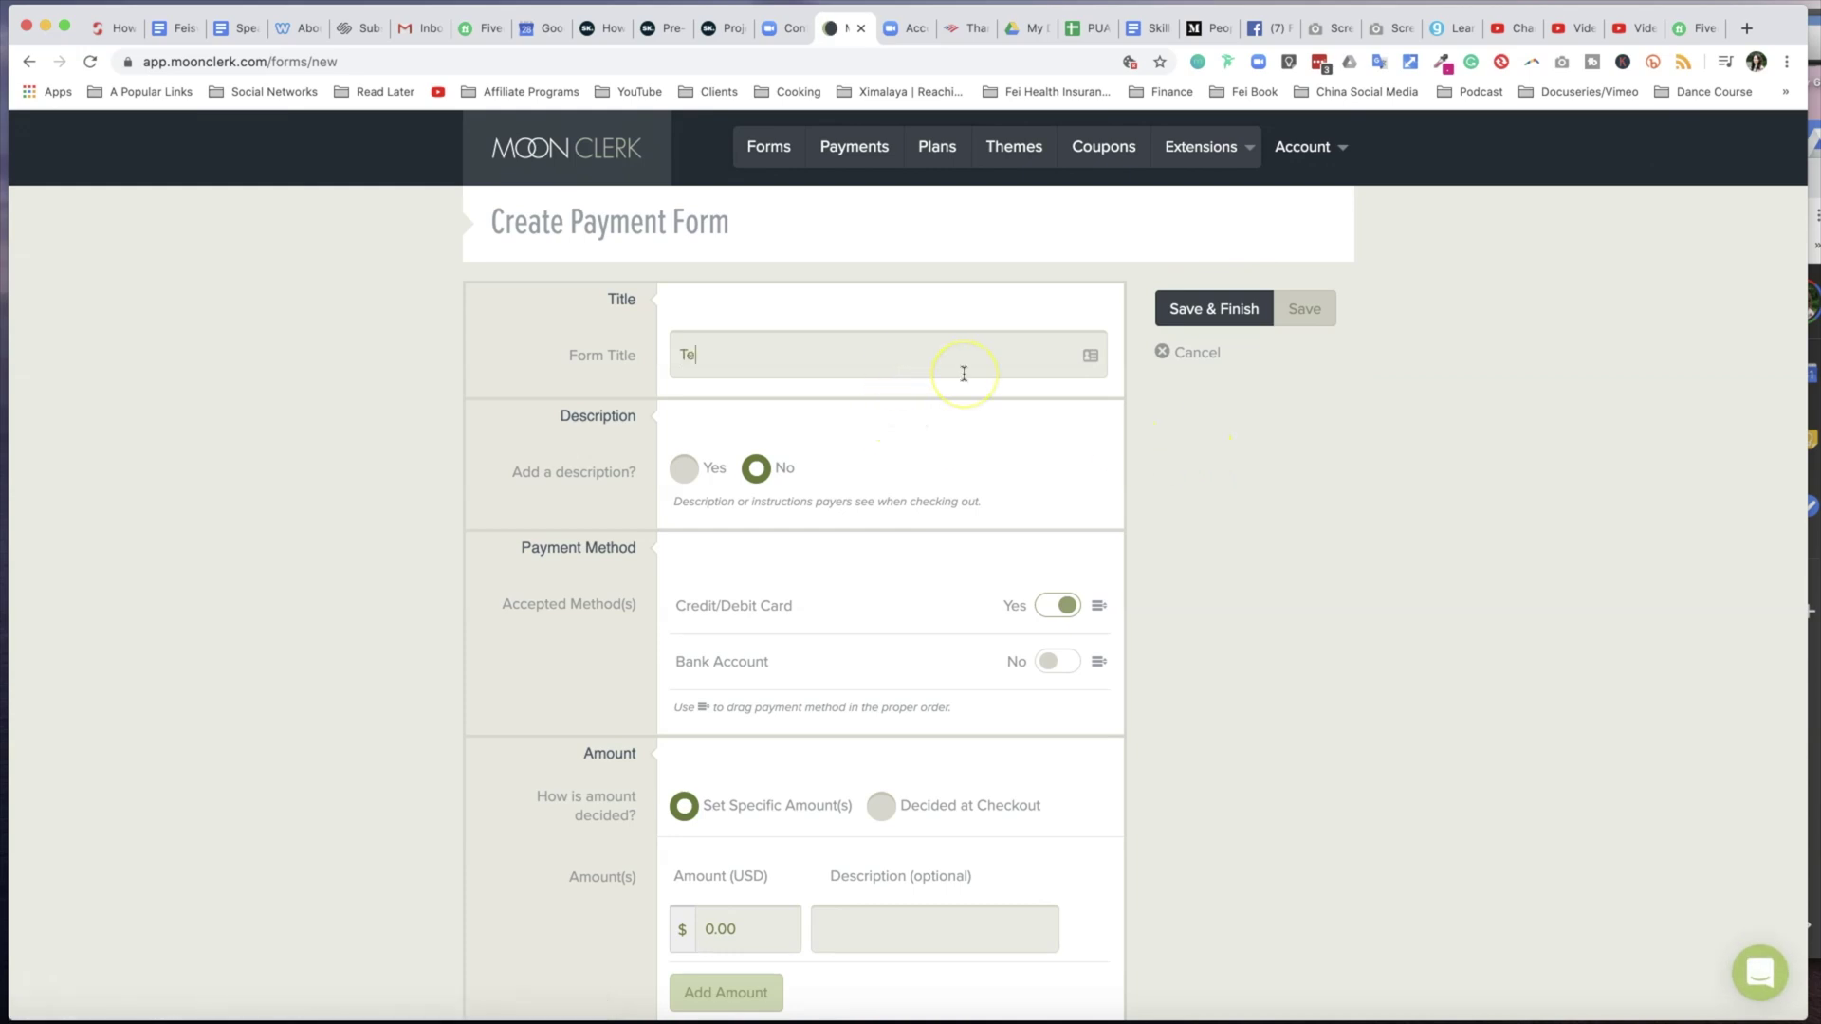
pyautogui.click(685, 468)
pyautogui.click(756, 469)
pyautogui.scroll(-1, 793, 658)
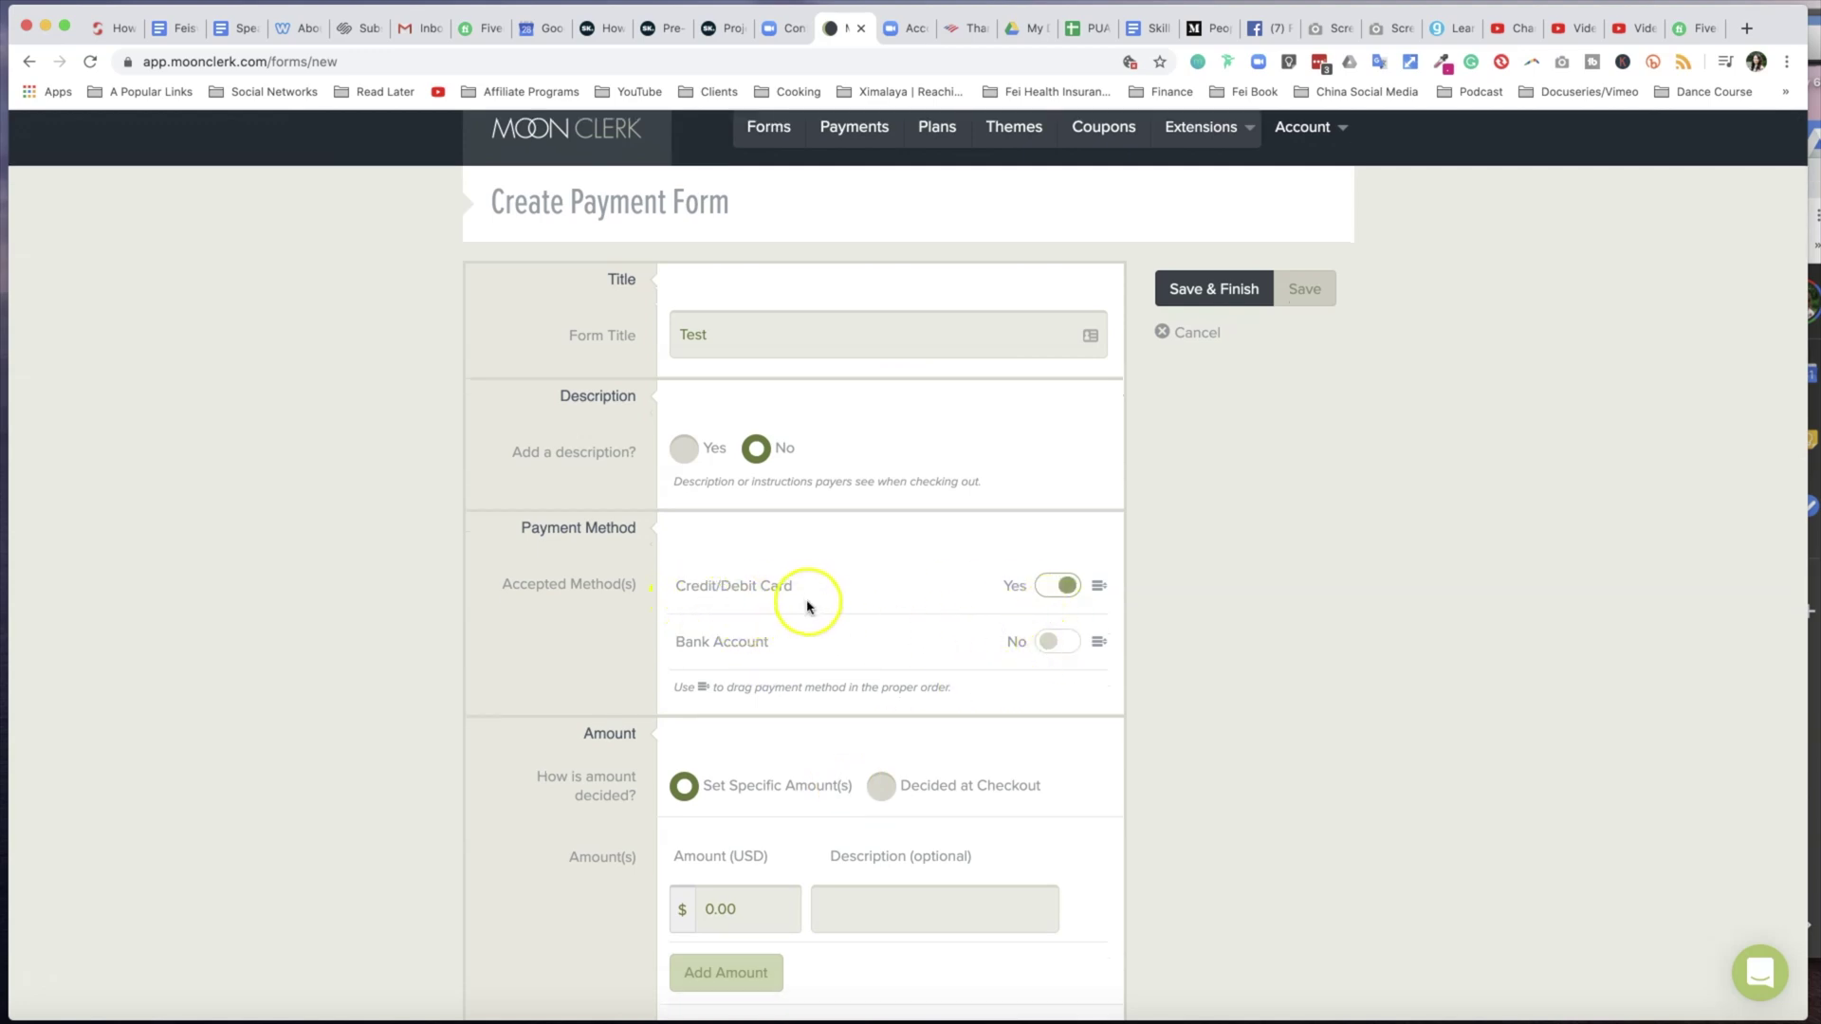
pyautogui.click(1059, 642)
pyautogui.scroll(-3, 1200, 758)
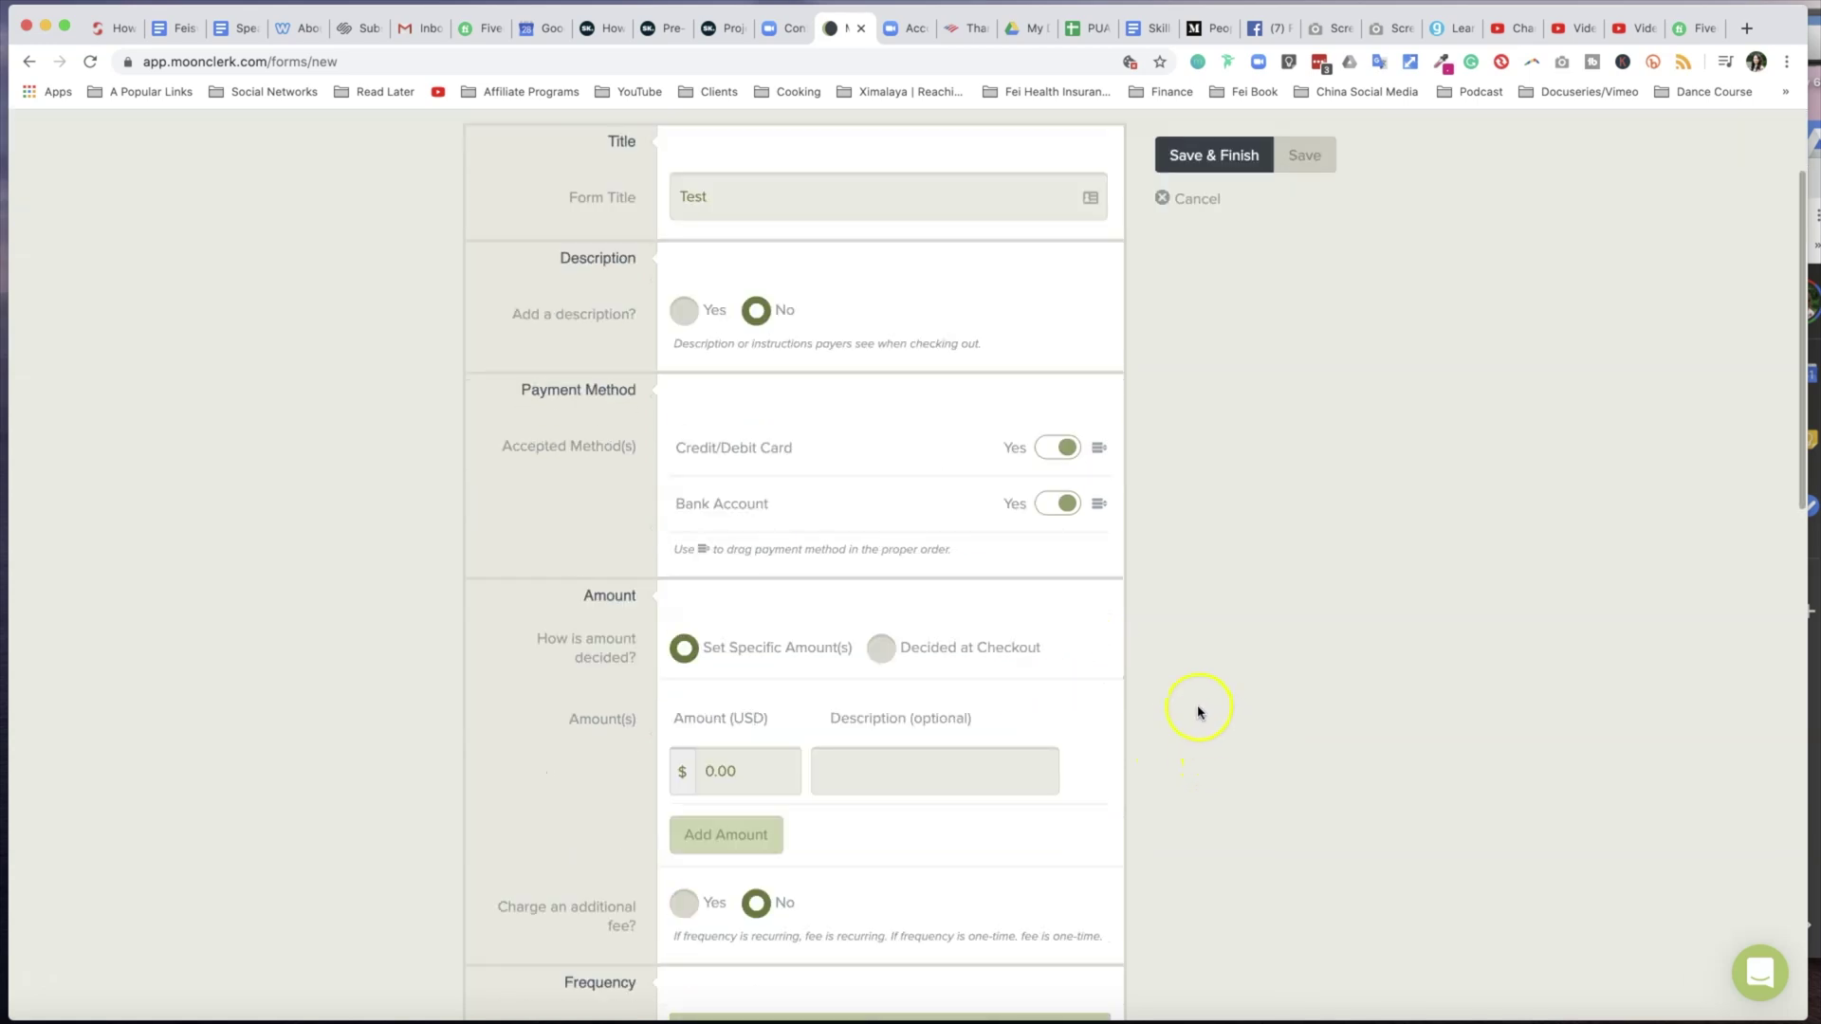
# Charge $20 recurring monthly on the payer's checkout day, with indefinite duration.
pyautogui.click(693, 770)
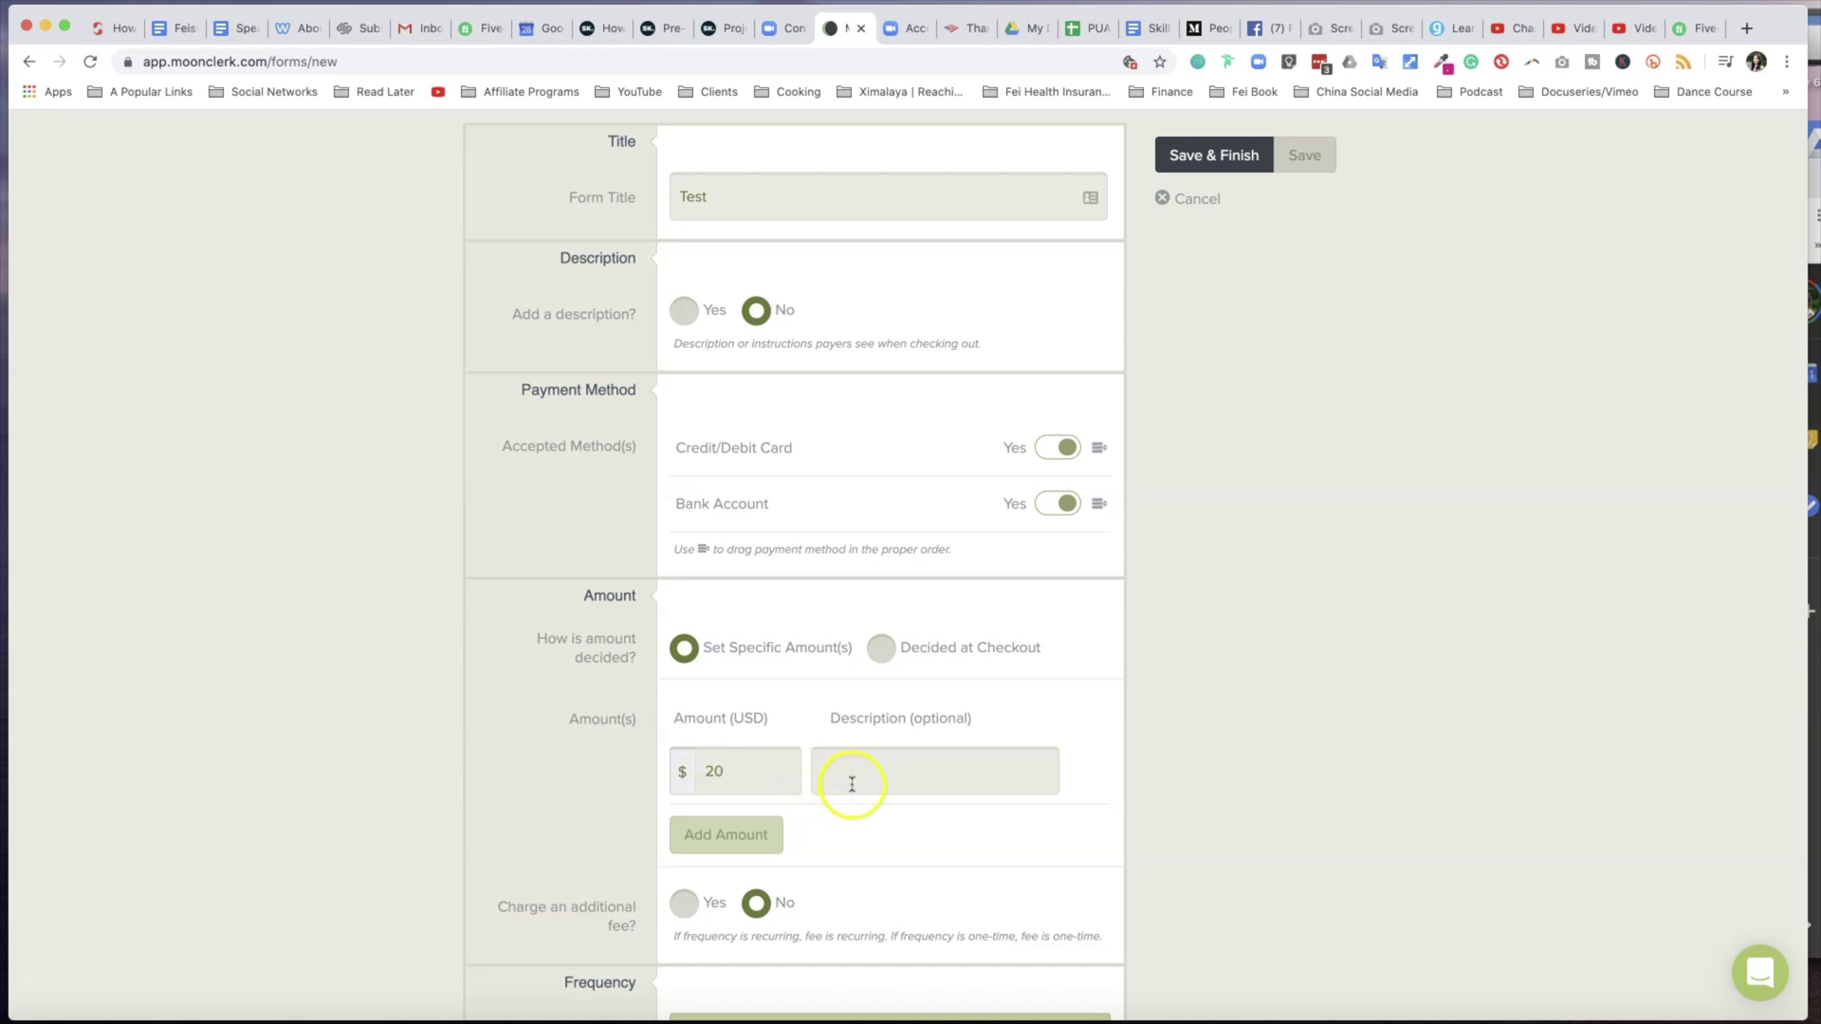
pyautogui.scroll(-3, 895, 780)
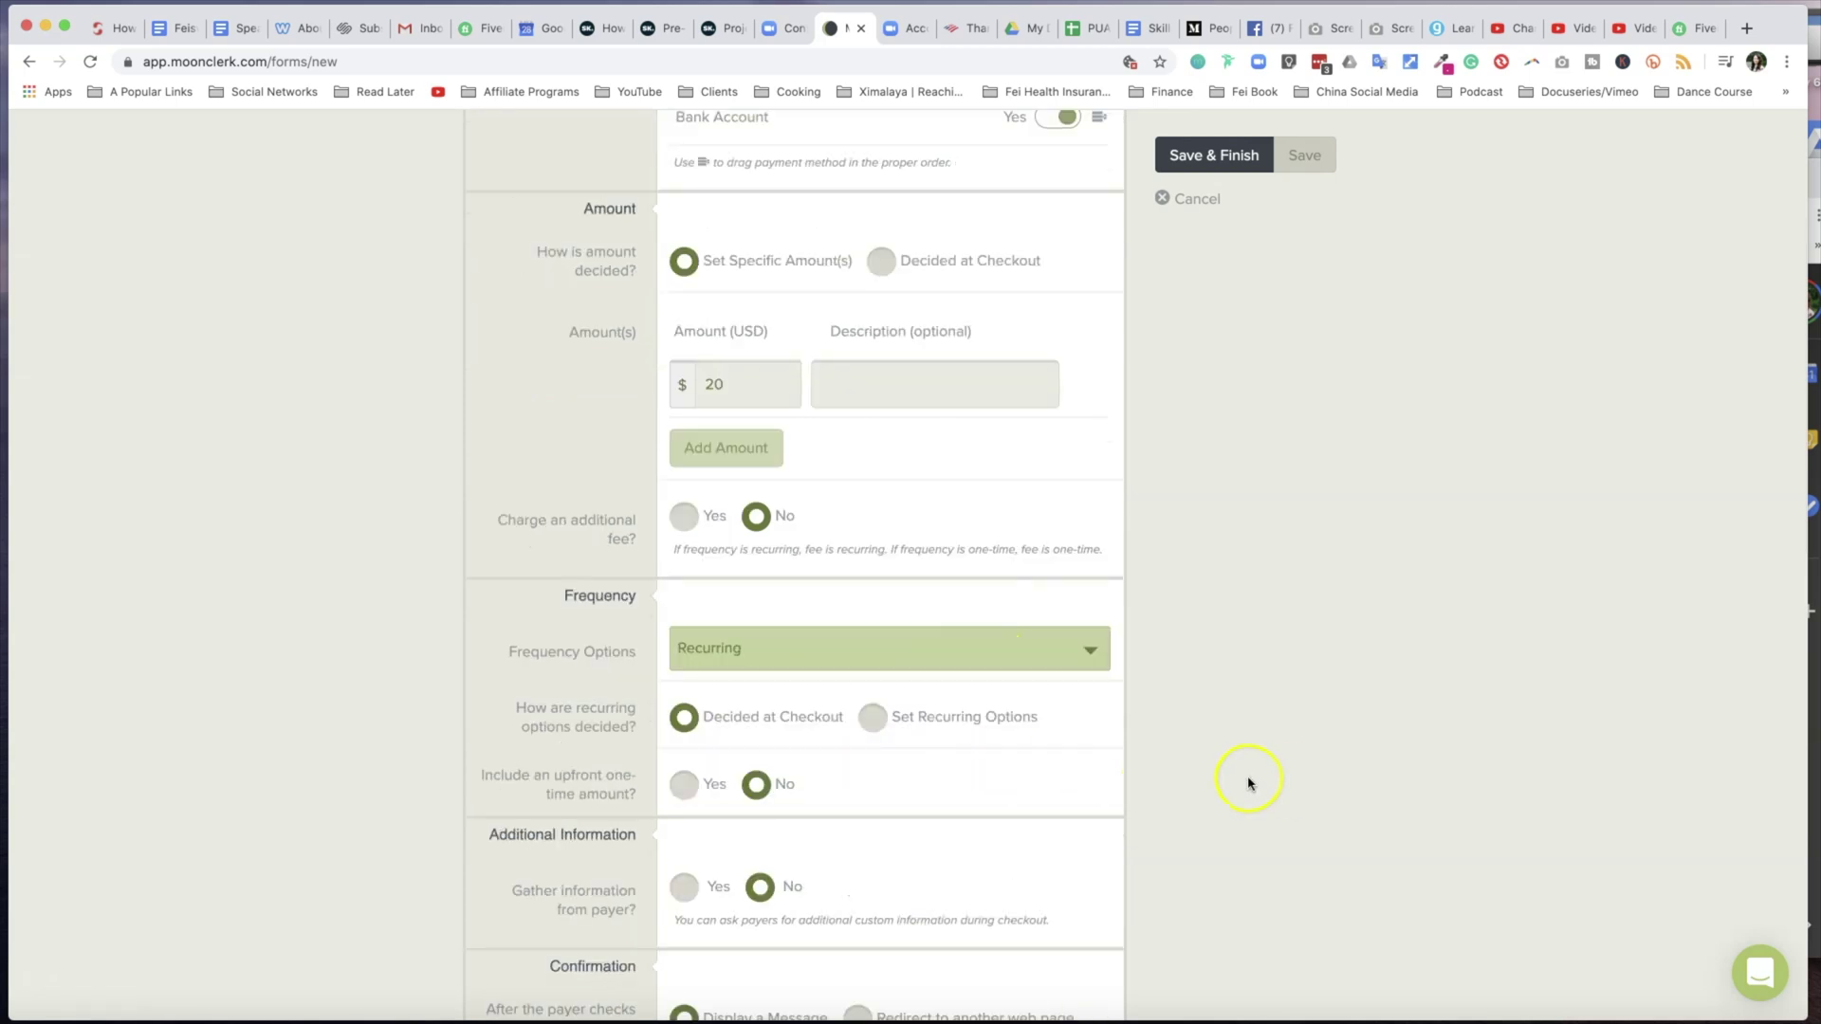
pyautogui.scroll(-2, 1248, 784)
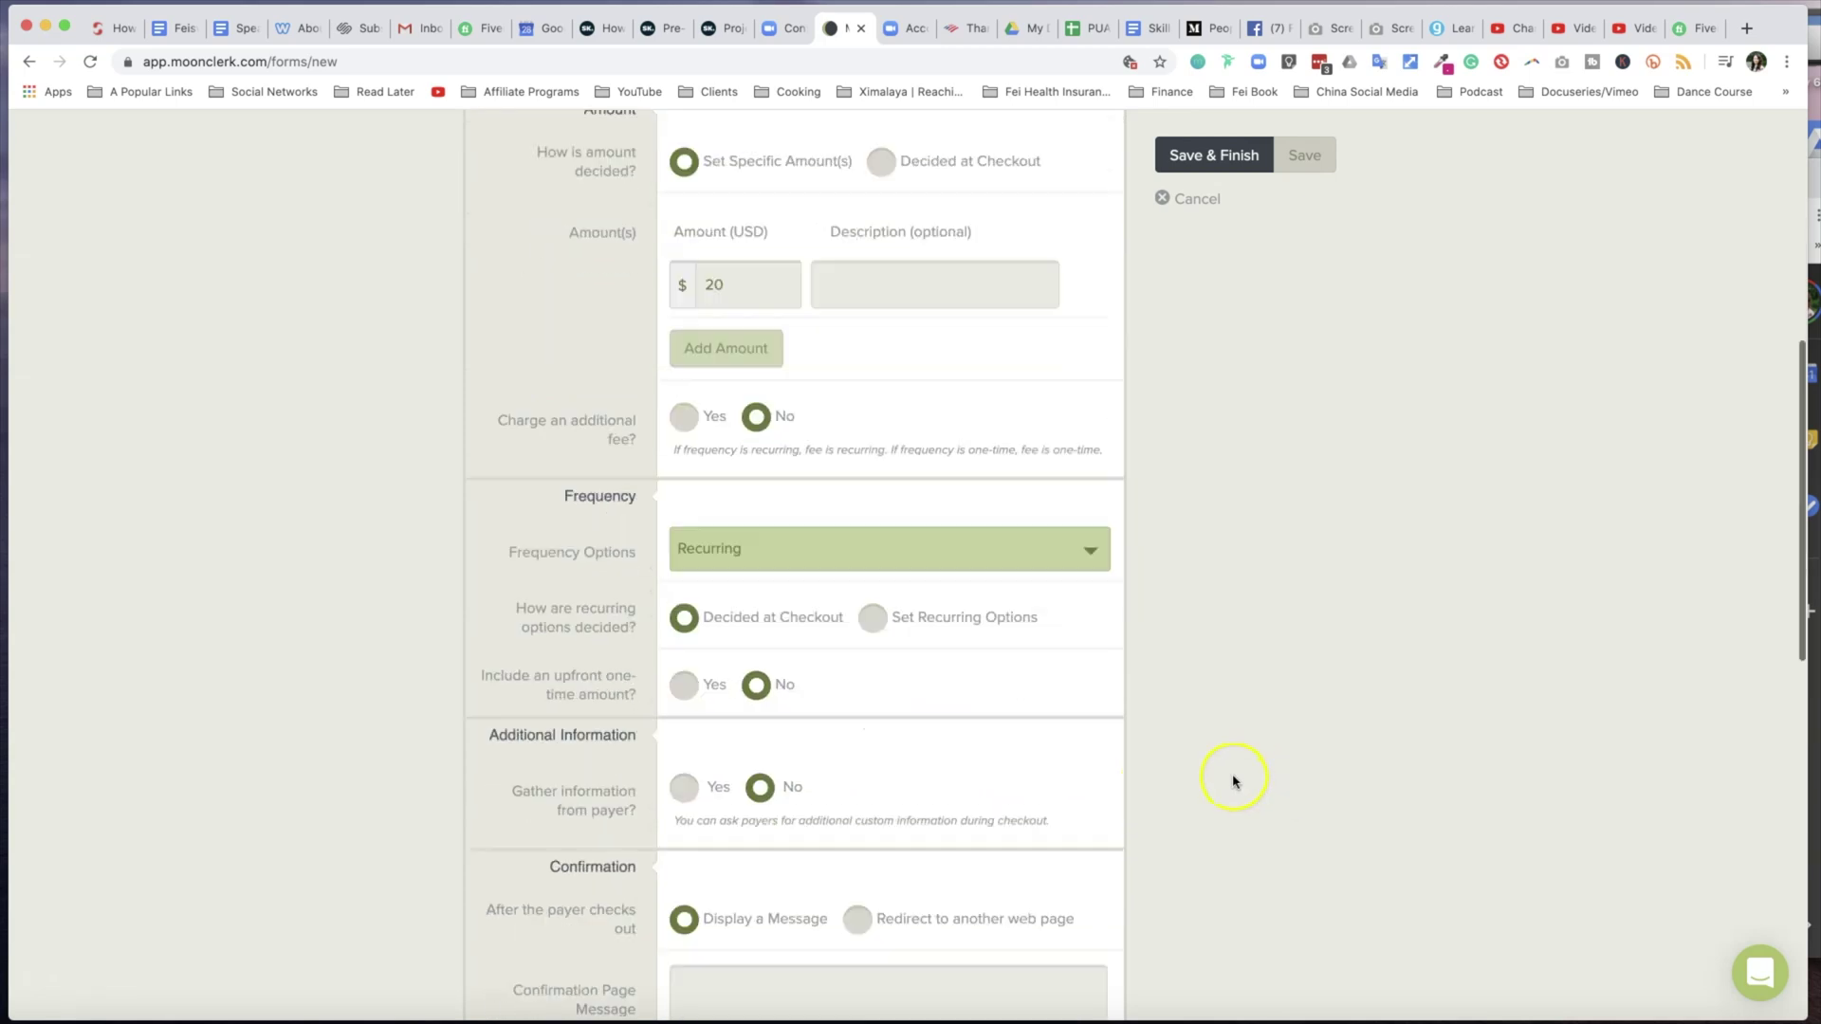
pyautogui.click(1057, 616)
pyautogui.scroll(-2, 1057, 616)
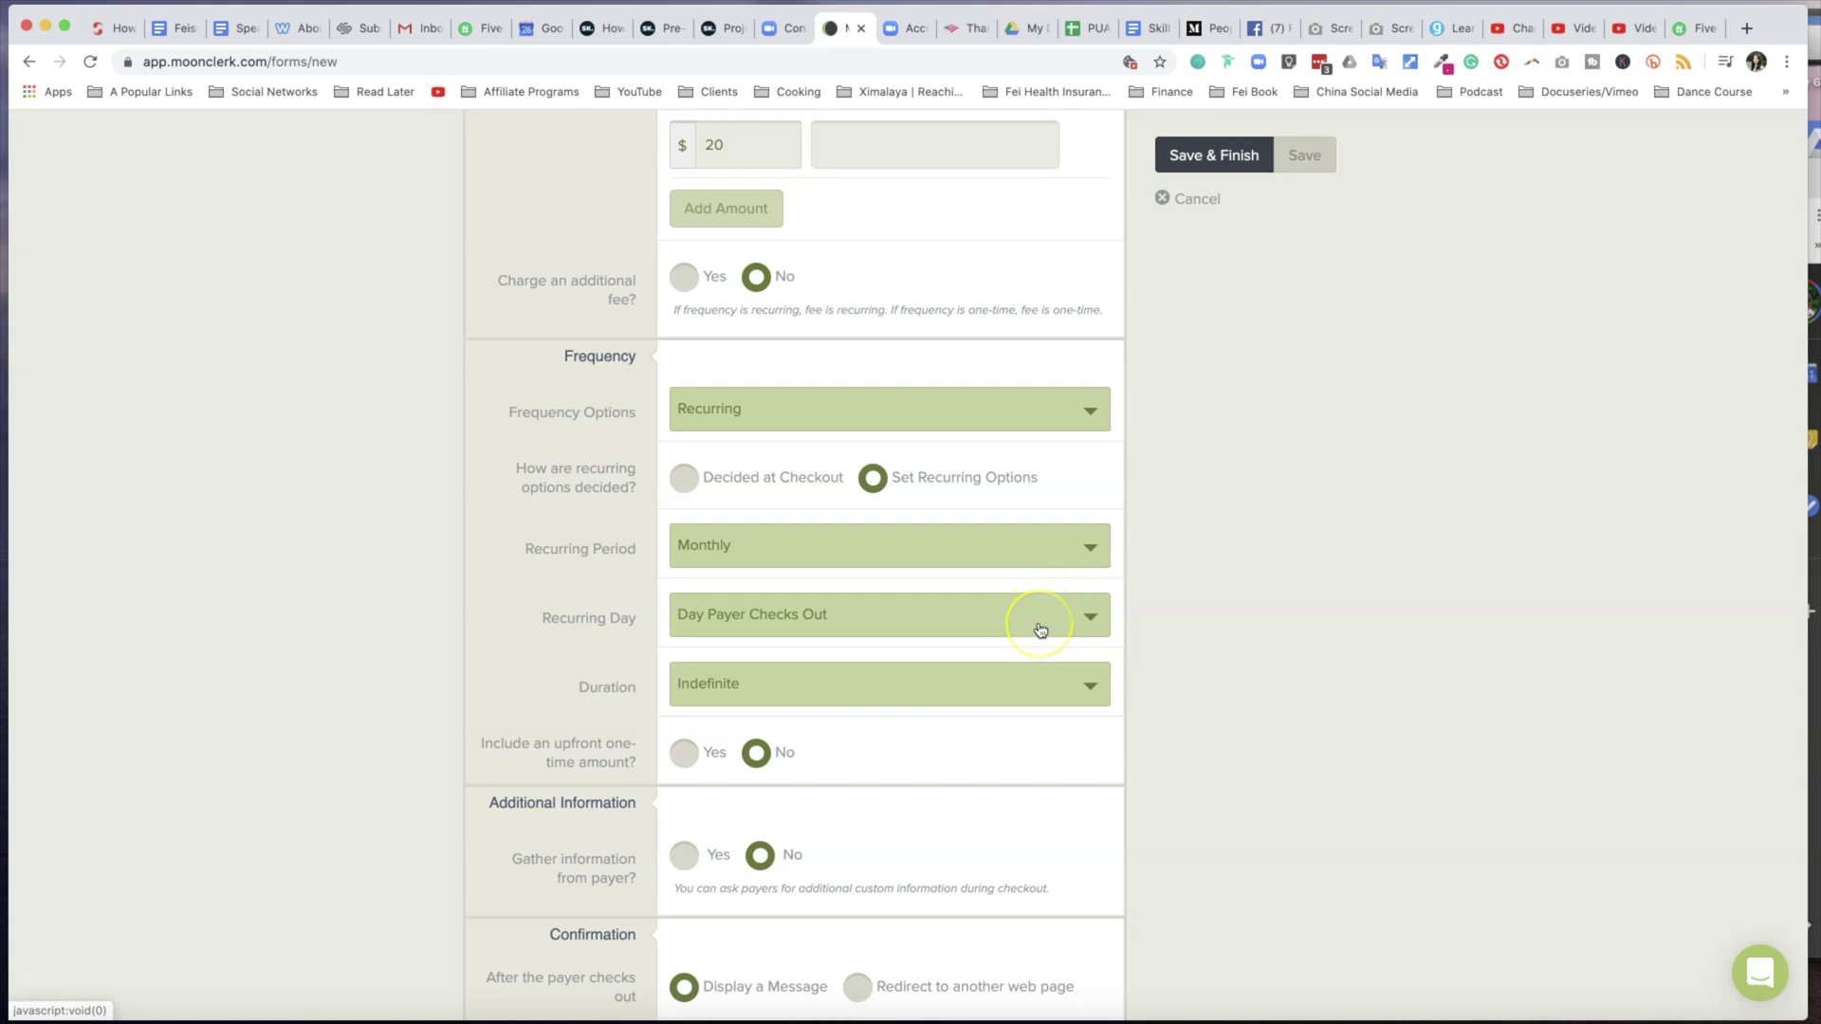
pyautogui.click(1041, 628)
pyautogui.click(1037, 624)
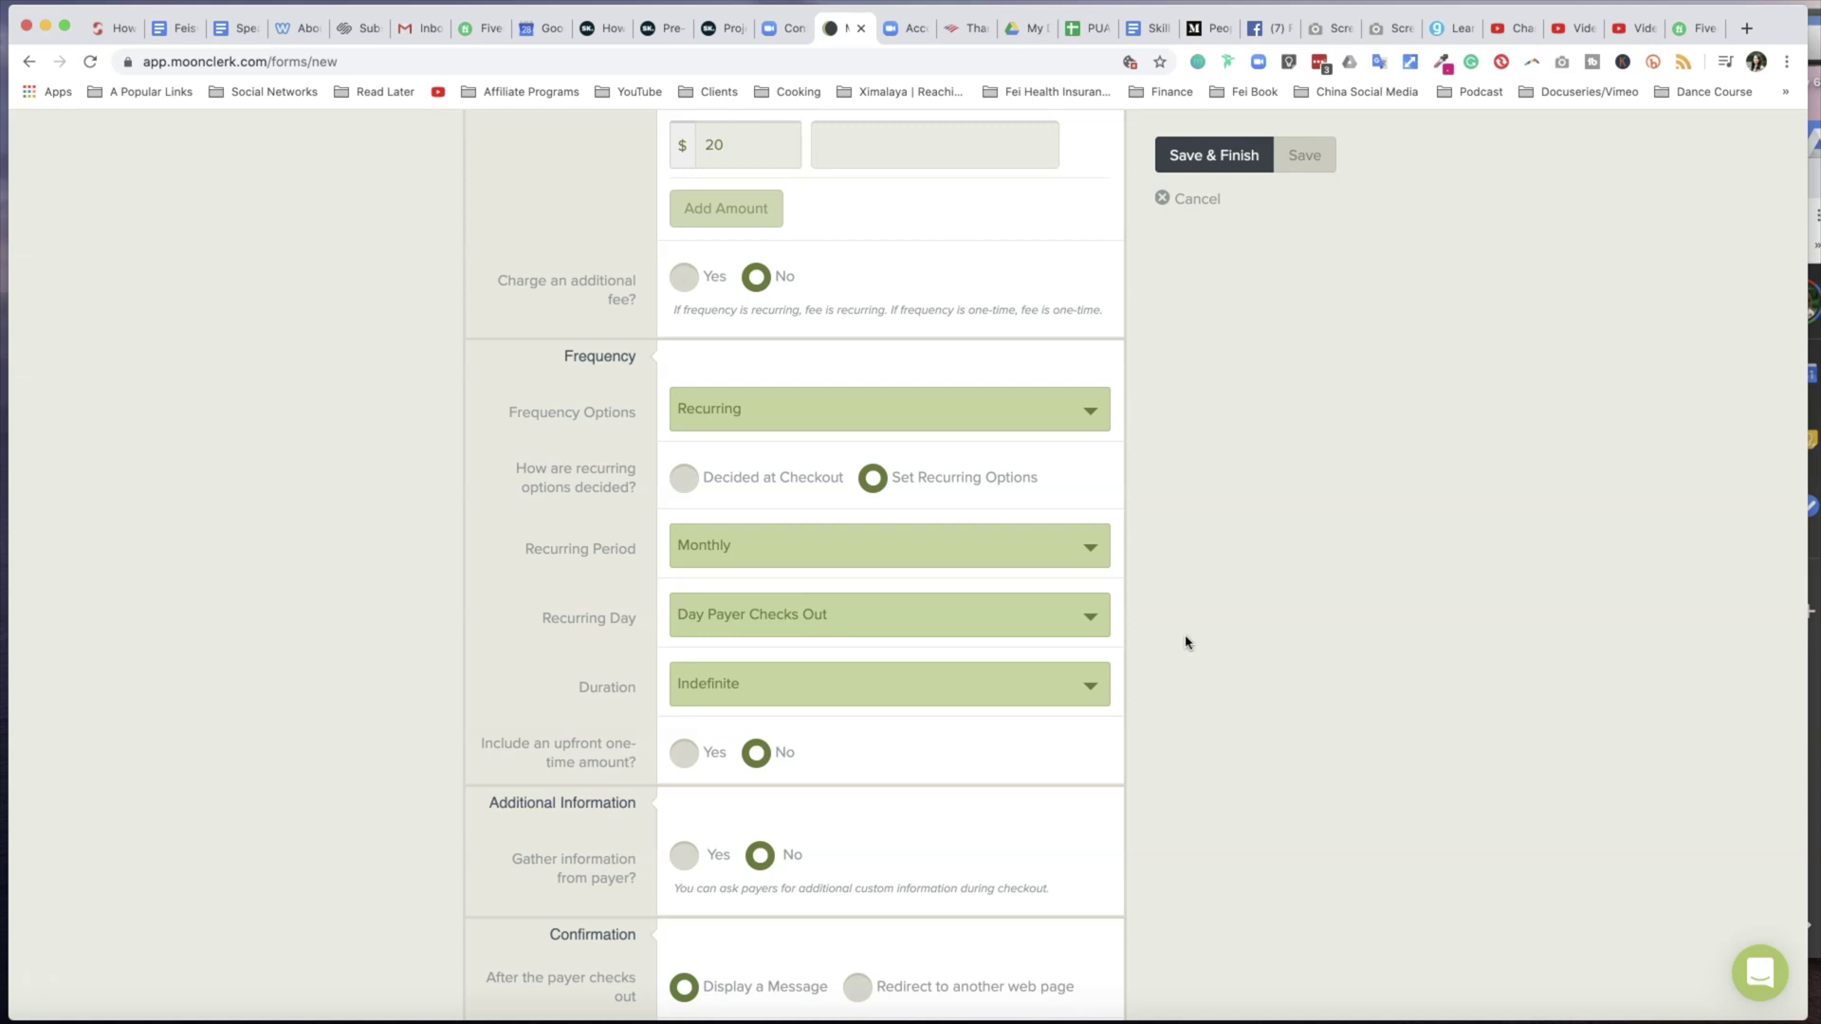
pyautogui.click(967, 696)
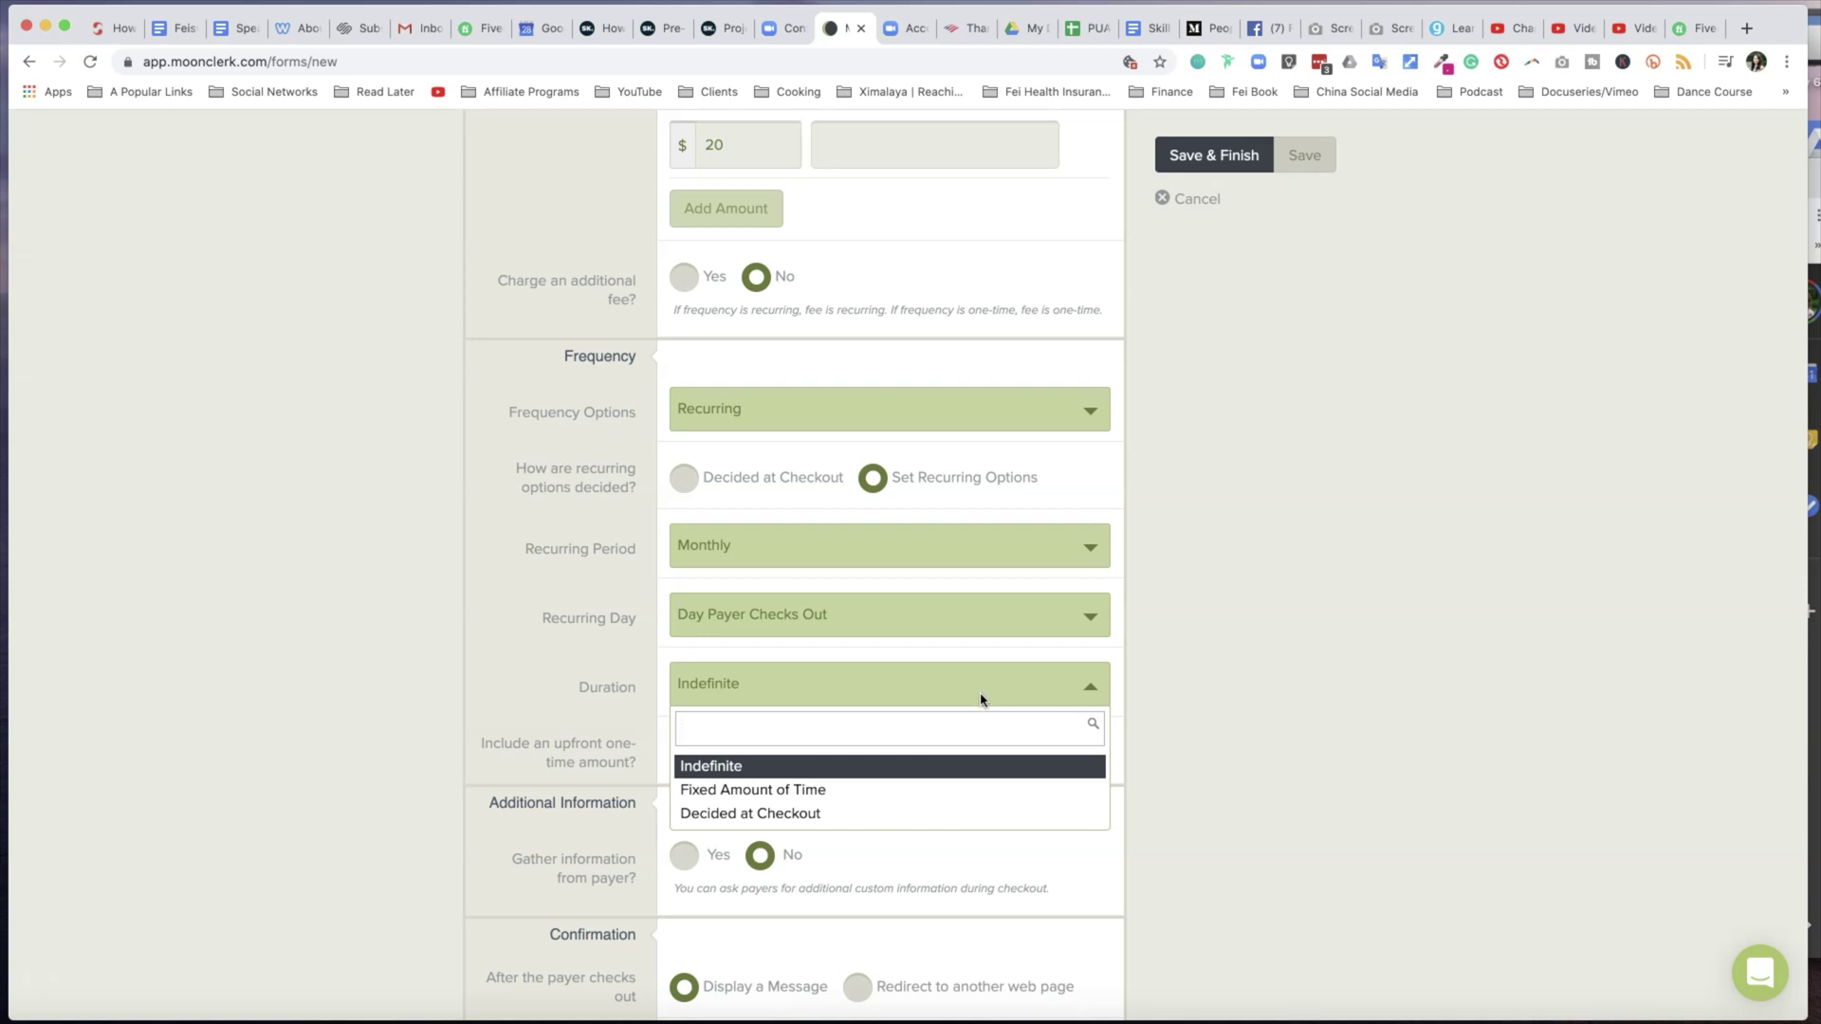
pyautogui.click(984, 764)
pyautogui.click(749, 477)
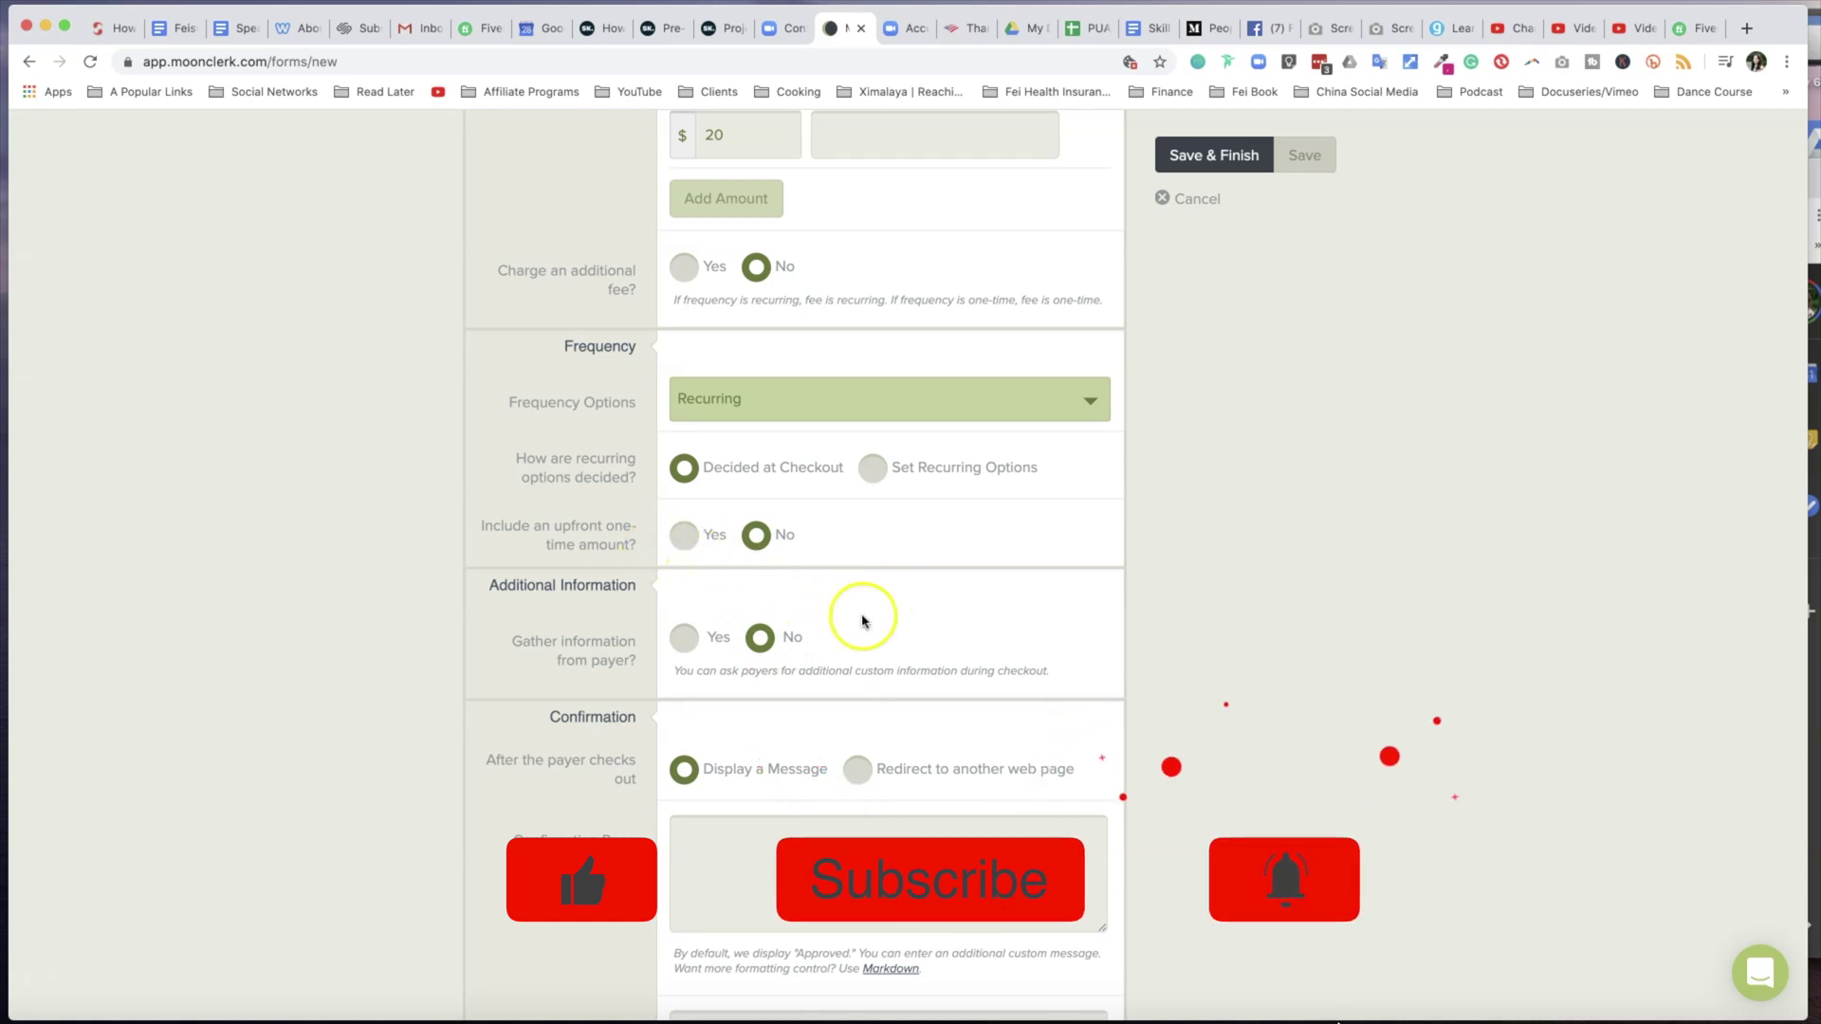
pyautogui.click(691, 642)
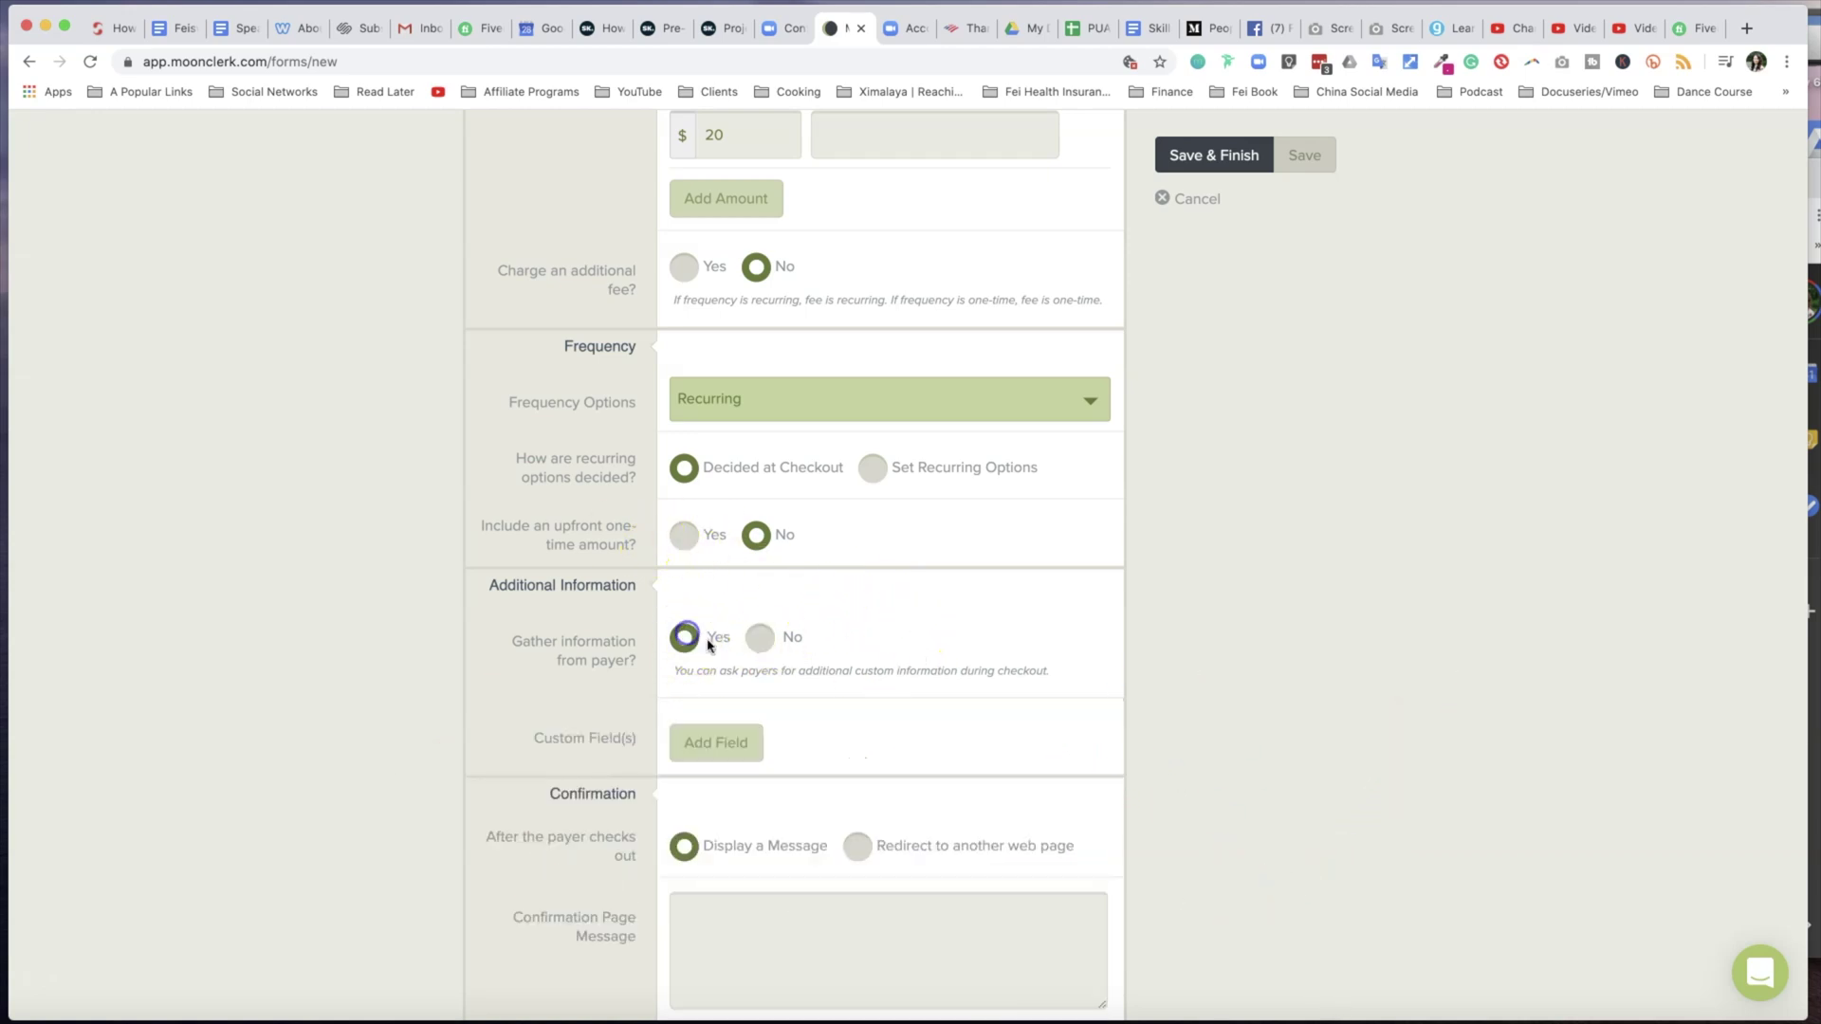
pyautogui.click(761, 648)
pyautogui.scroll(-3, 984, 609)
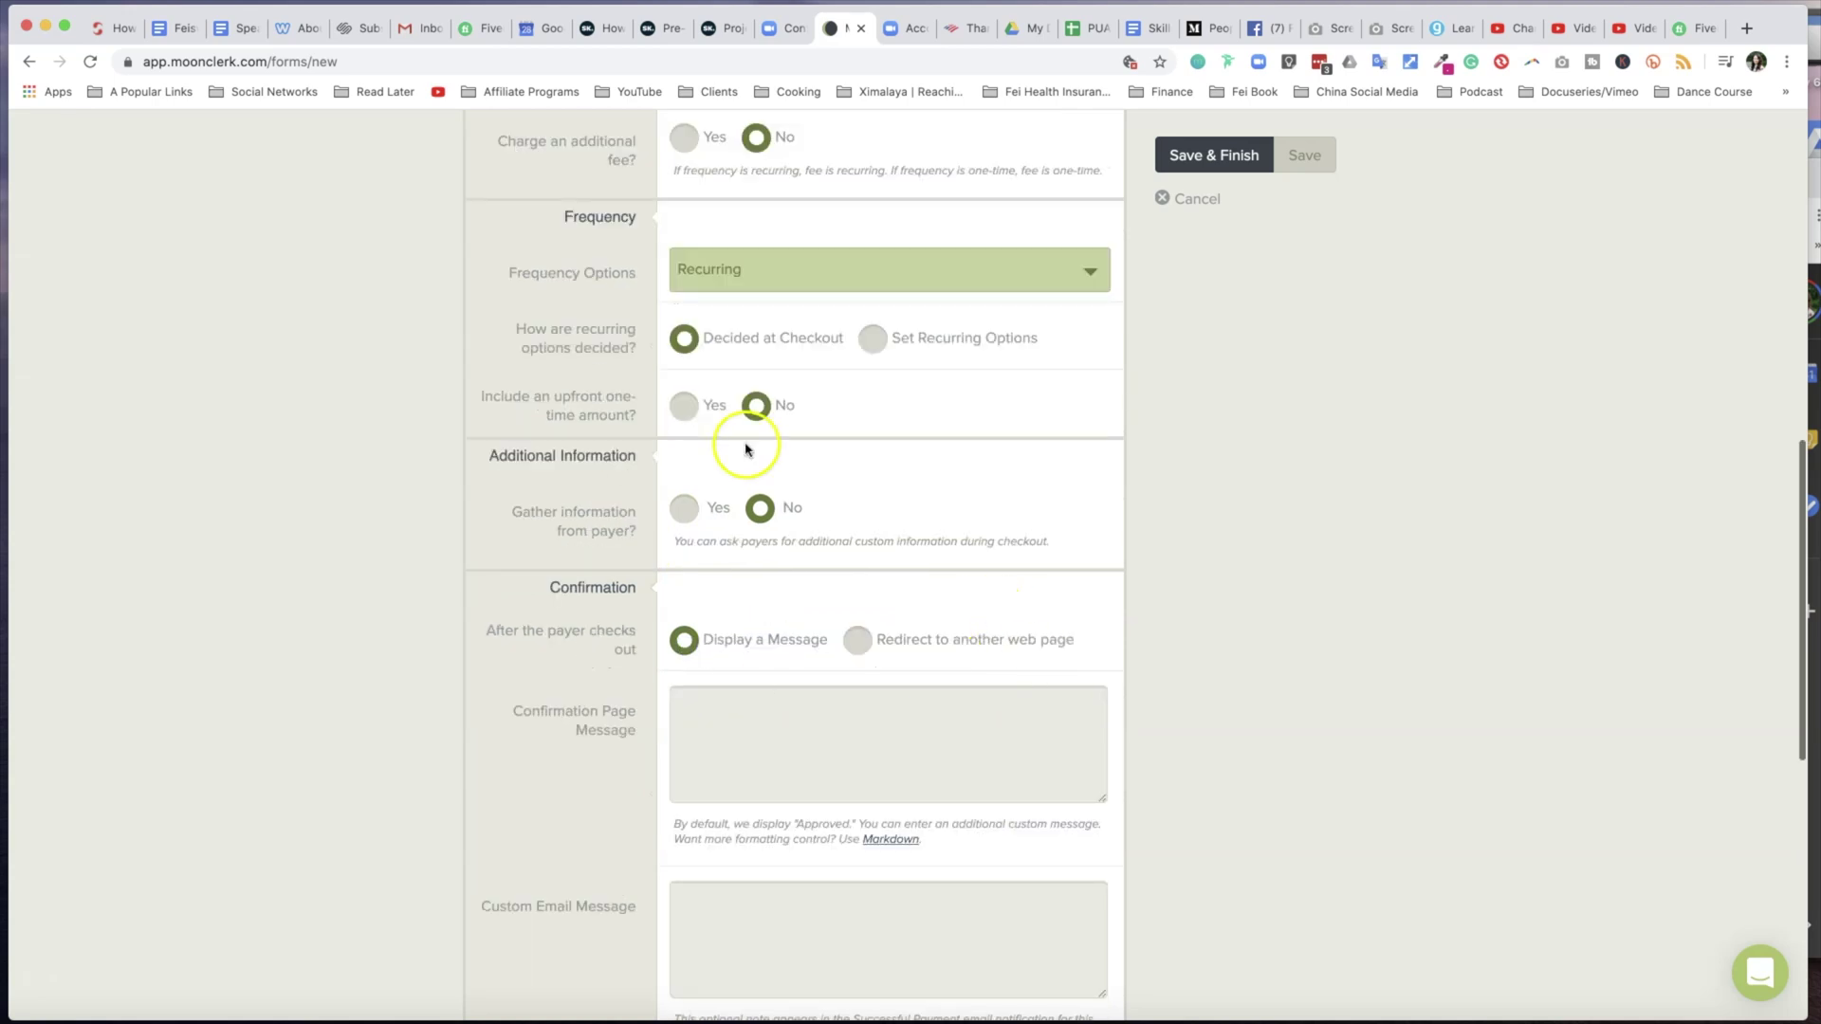
pyautogui.scroll(-1, 865, 728)
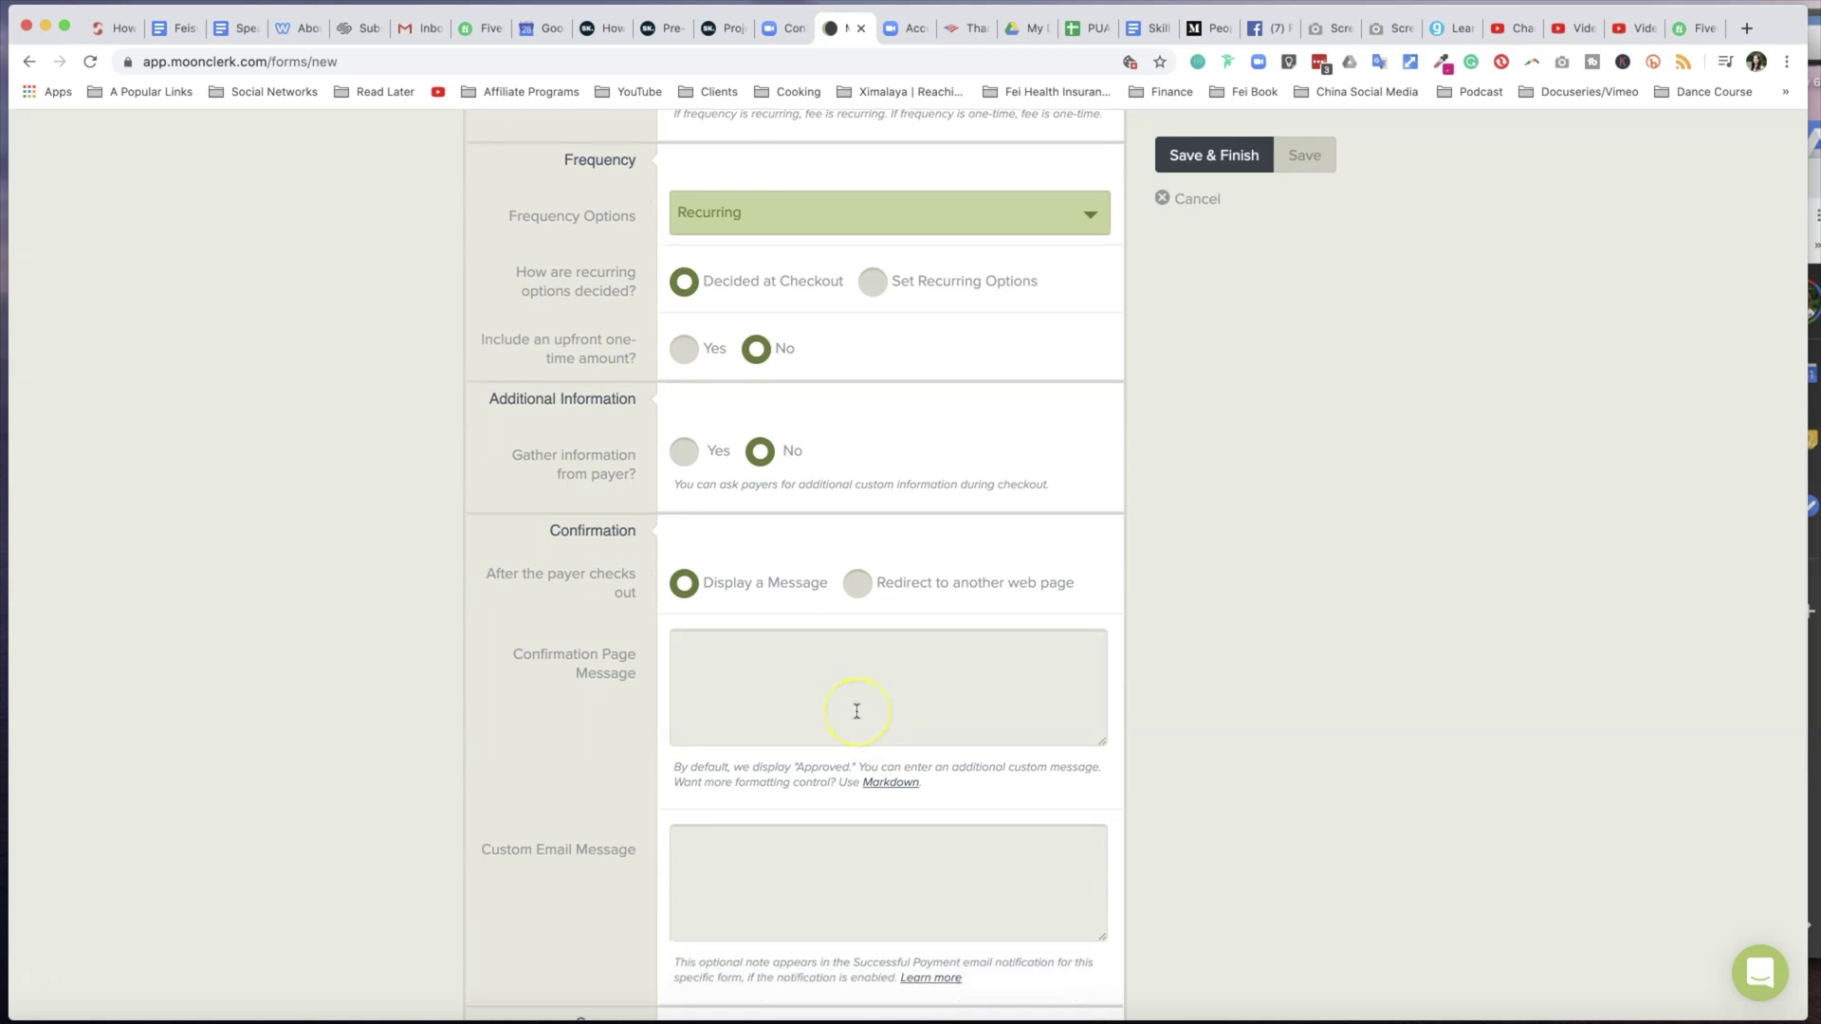
pyautogui.scroll(-3, 939, 702)
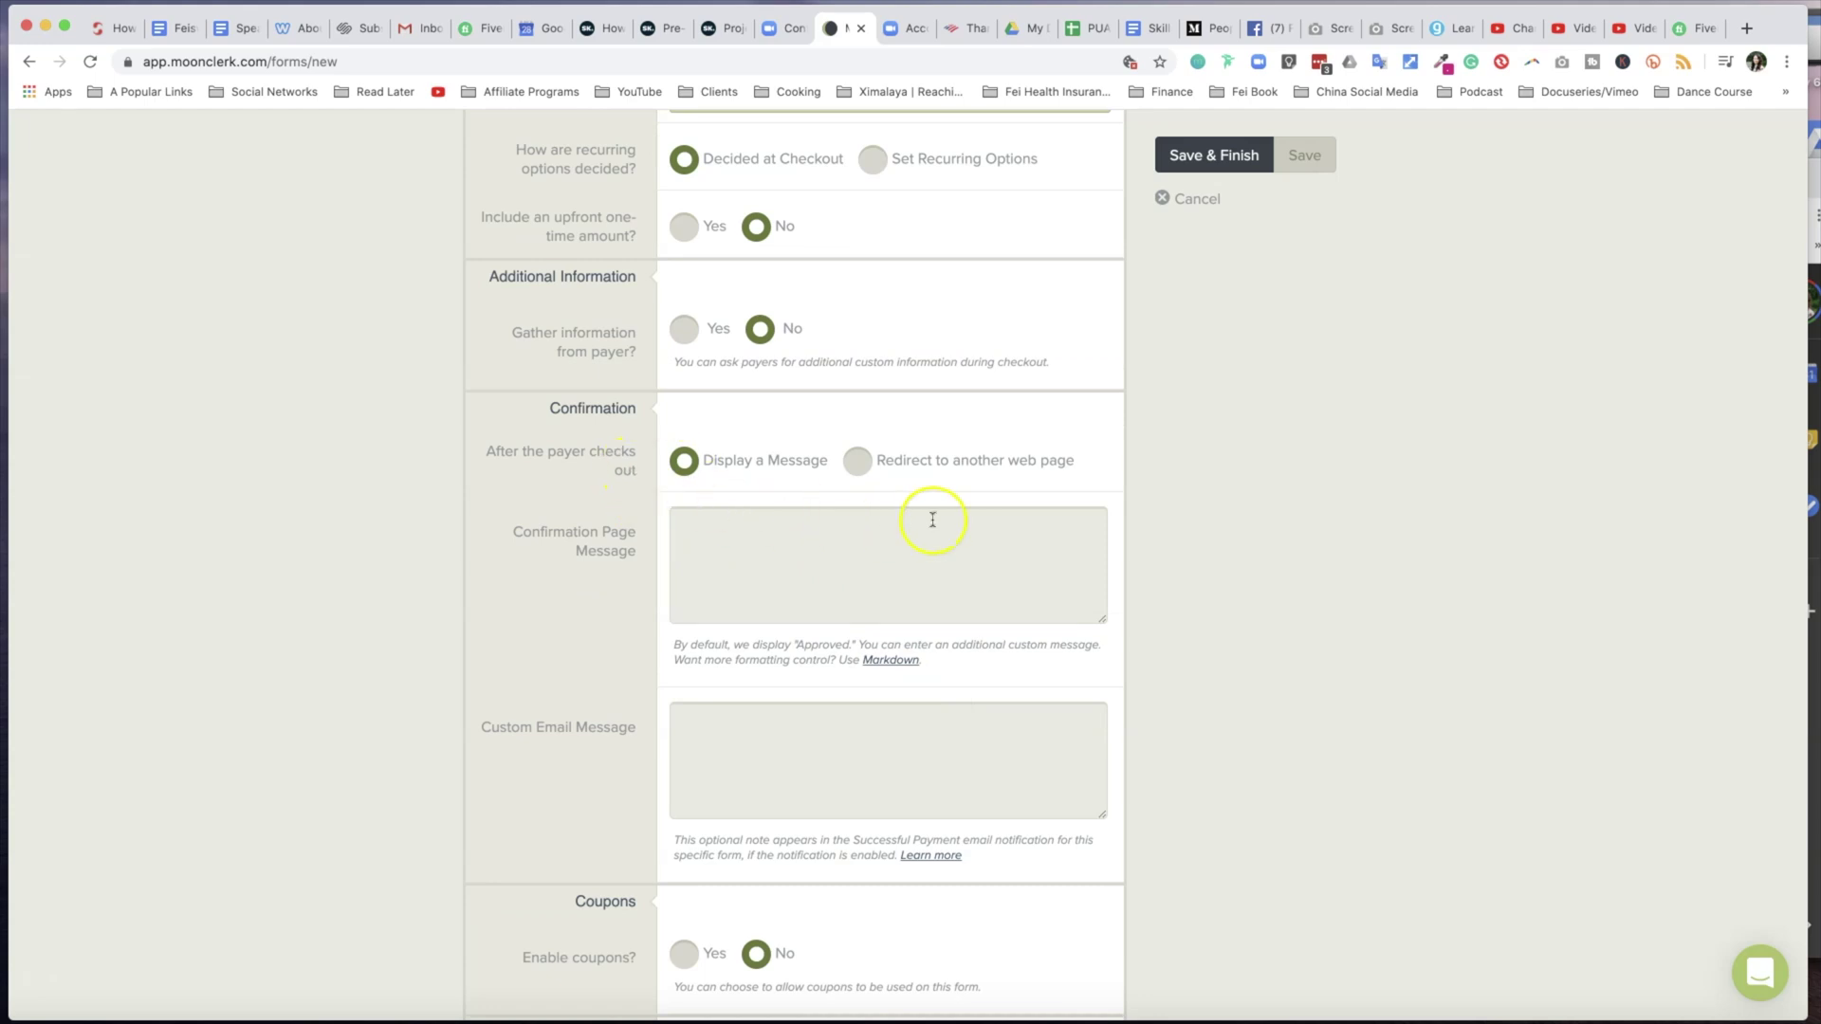
pyautogui.scroll(-1, 999, 509)
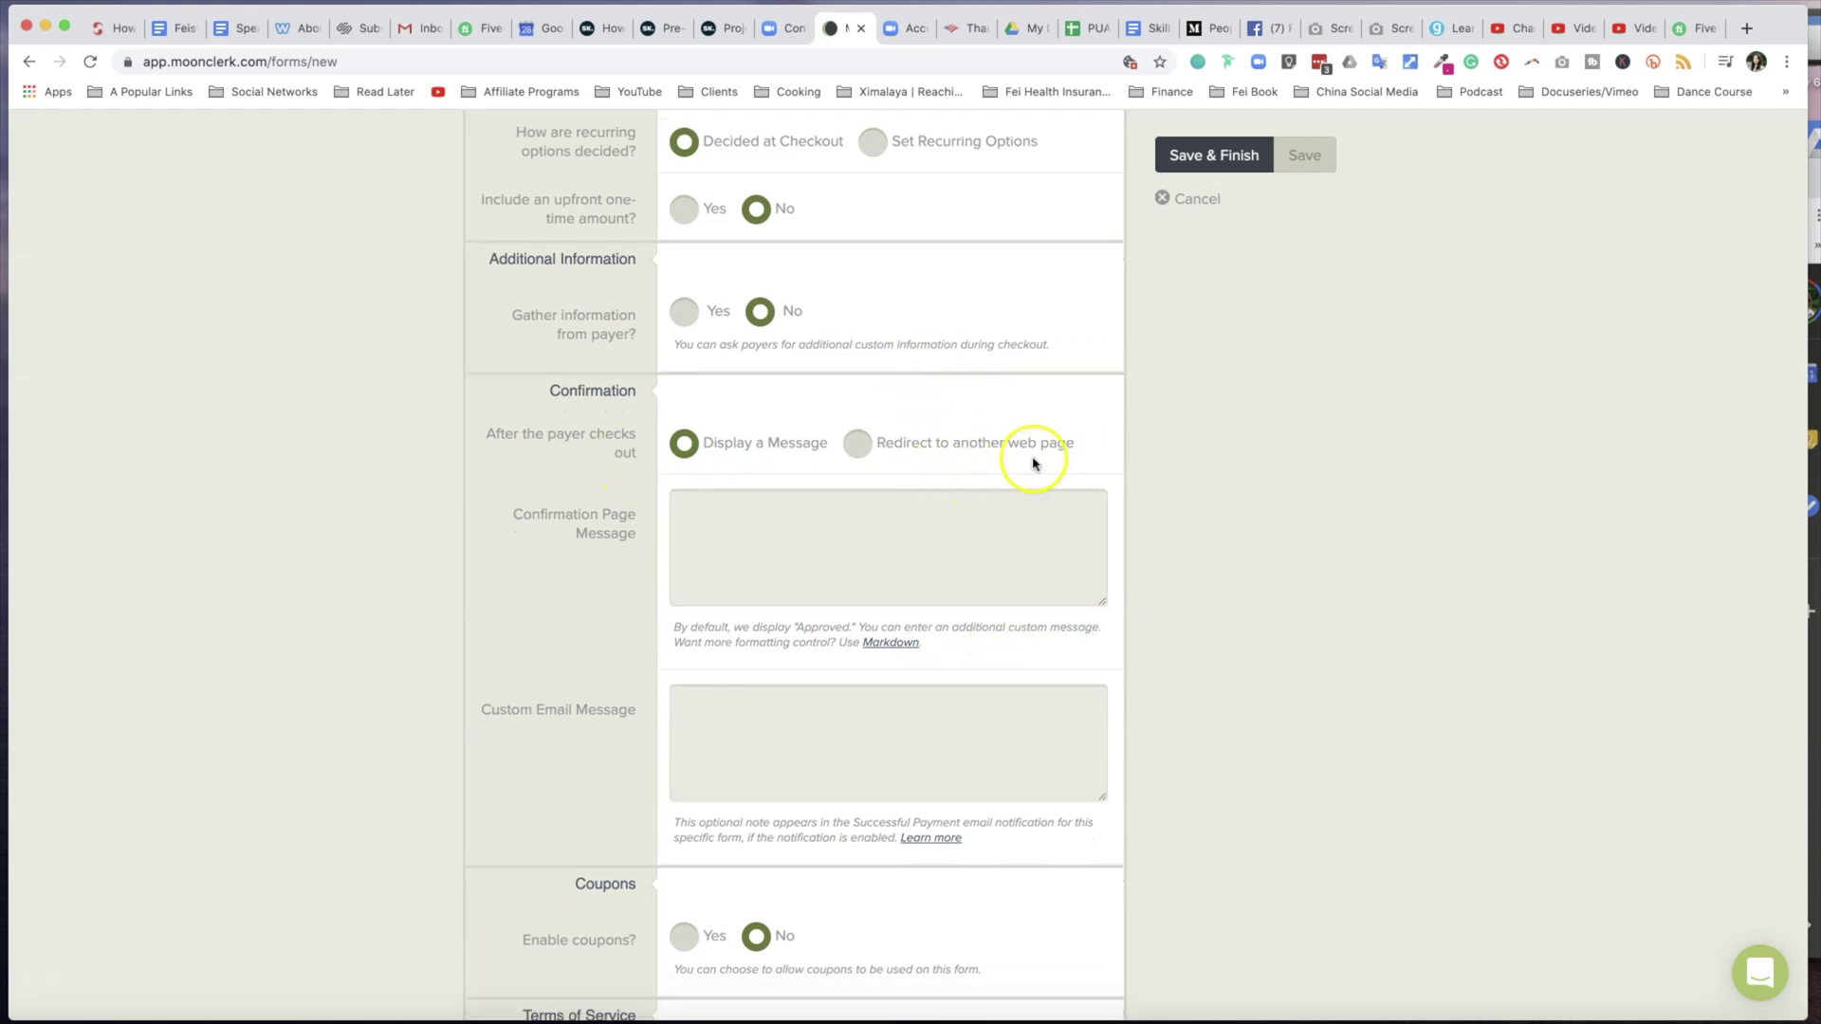
pyautogui.scroll(-5, 1126, 693)
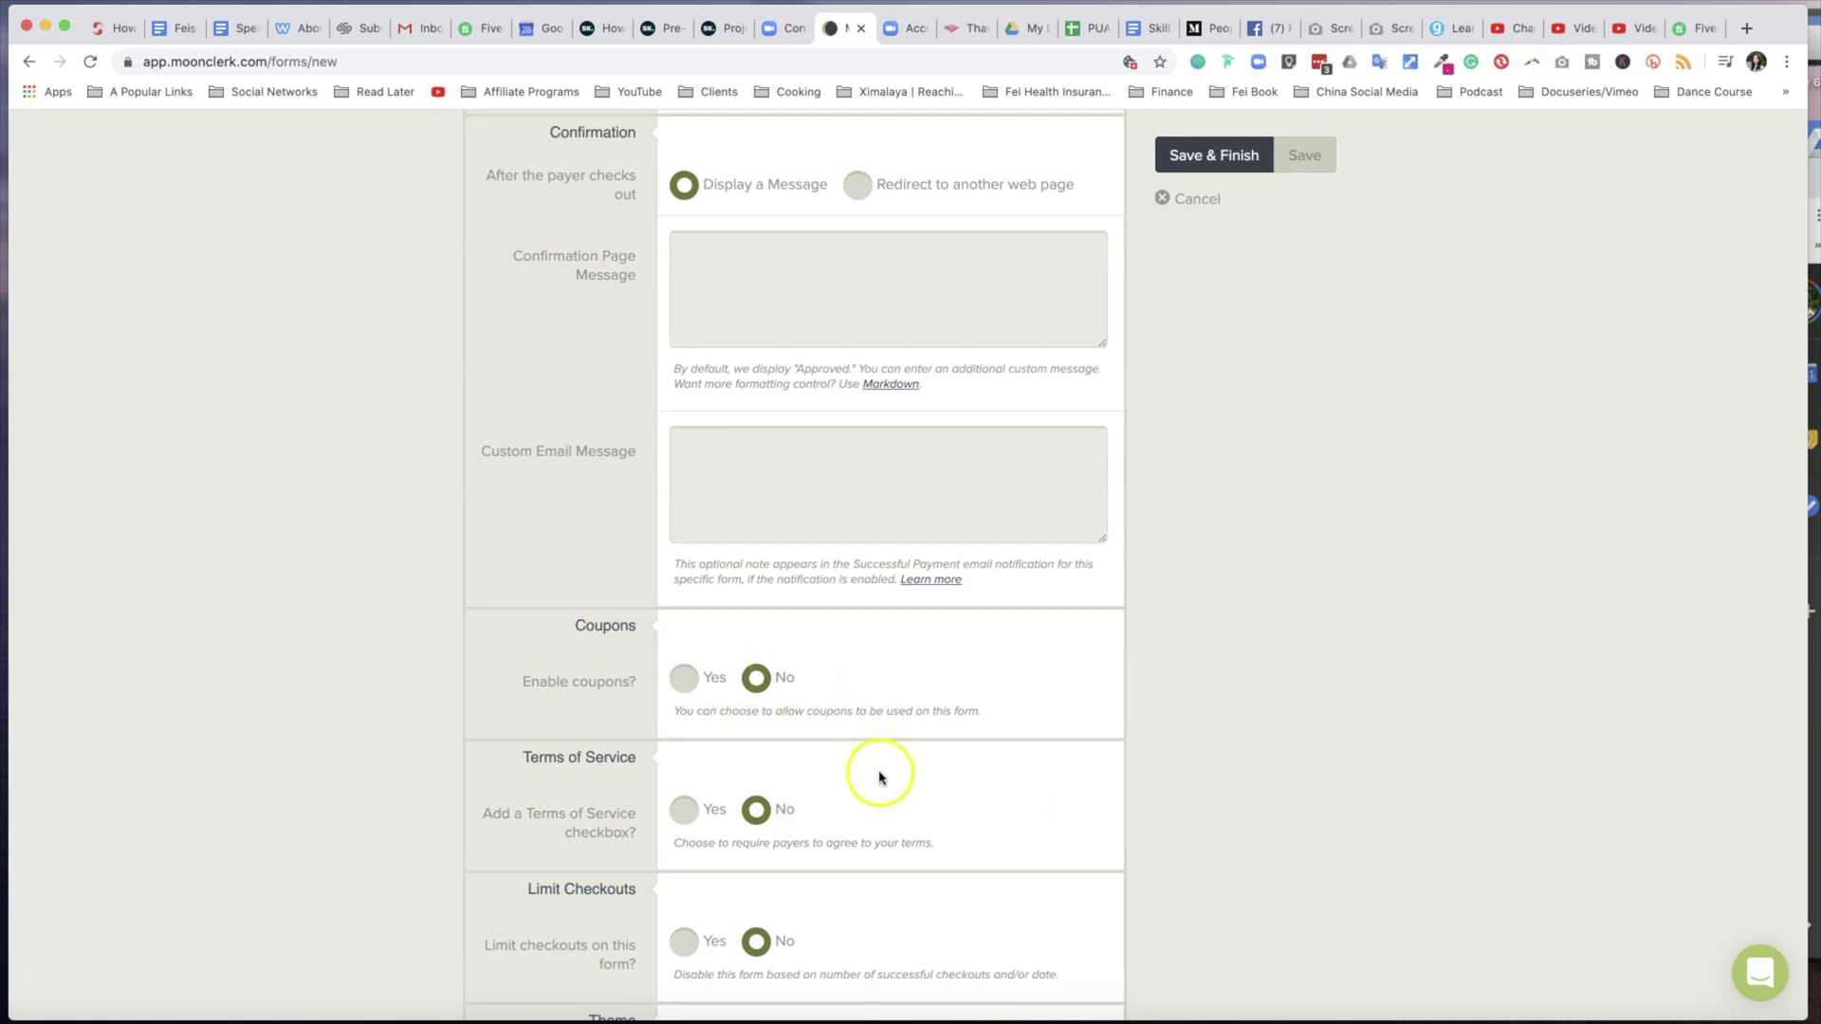
pyautogui.scroll(-5, 898, 840)
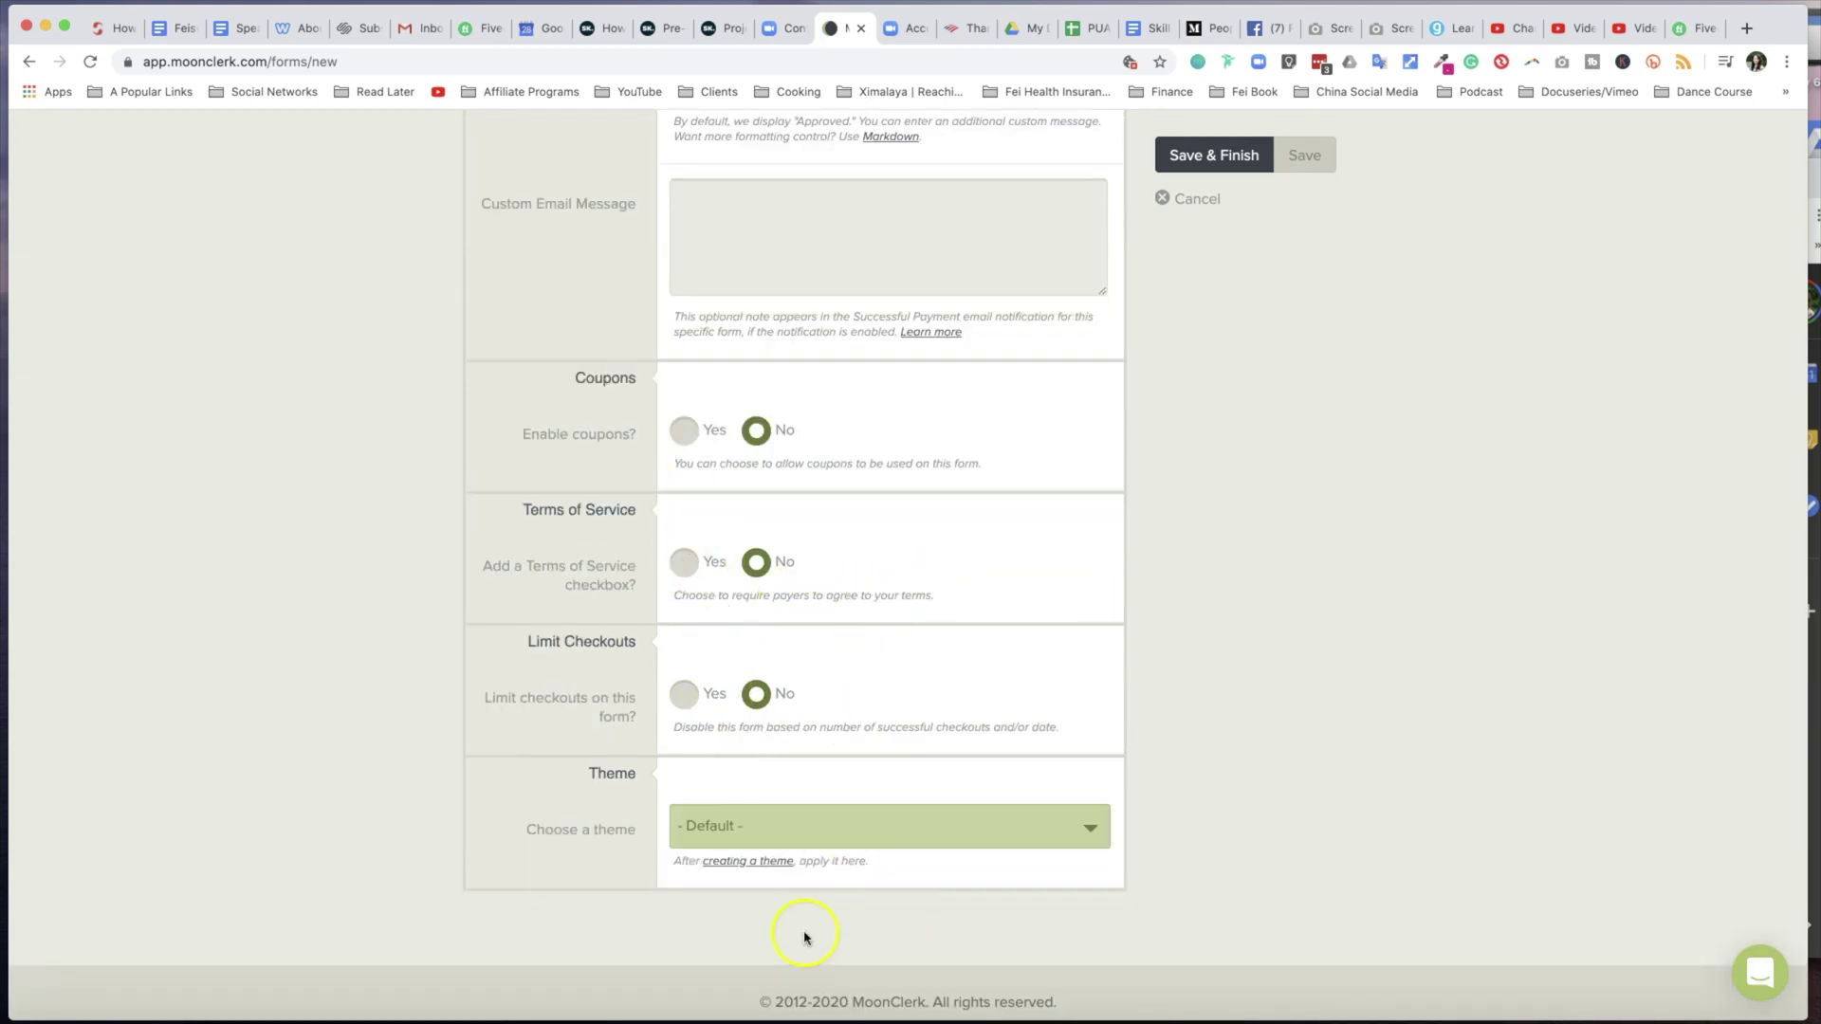
pyautogui.scroll(20, 1102, 823)
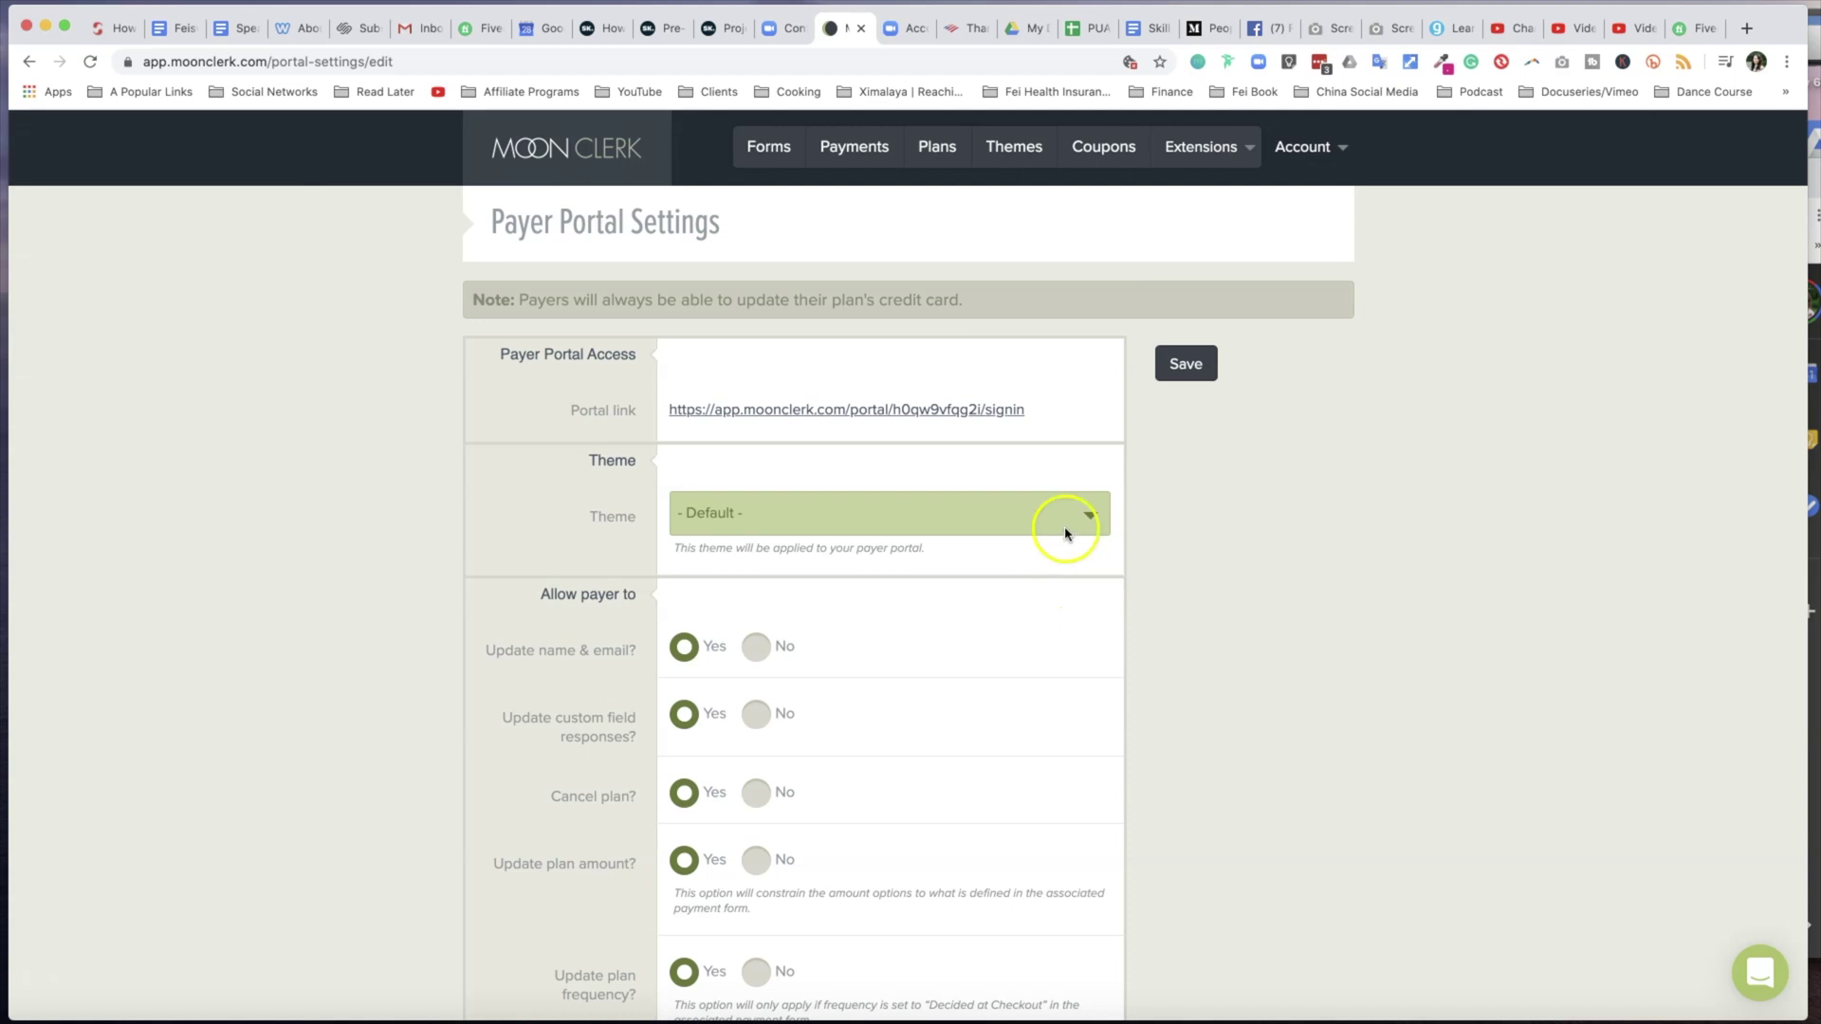
# In Payer Portal settings, keep every 'Allow payer to' option on Yes and save.
pyautogui.click(1339, 150)
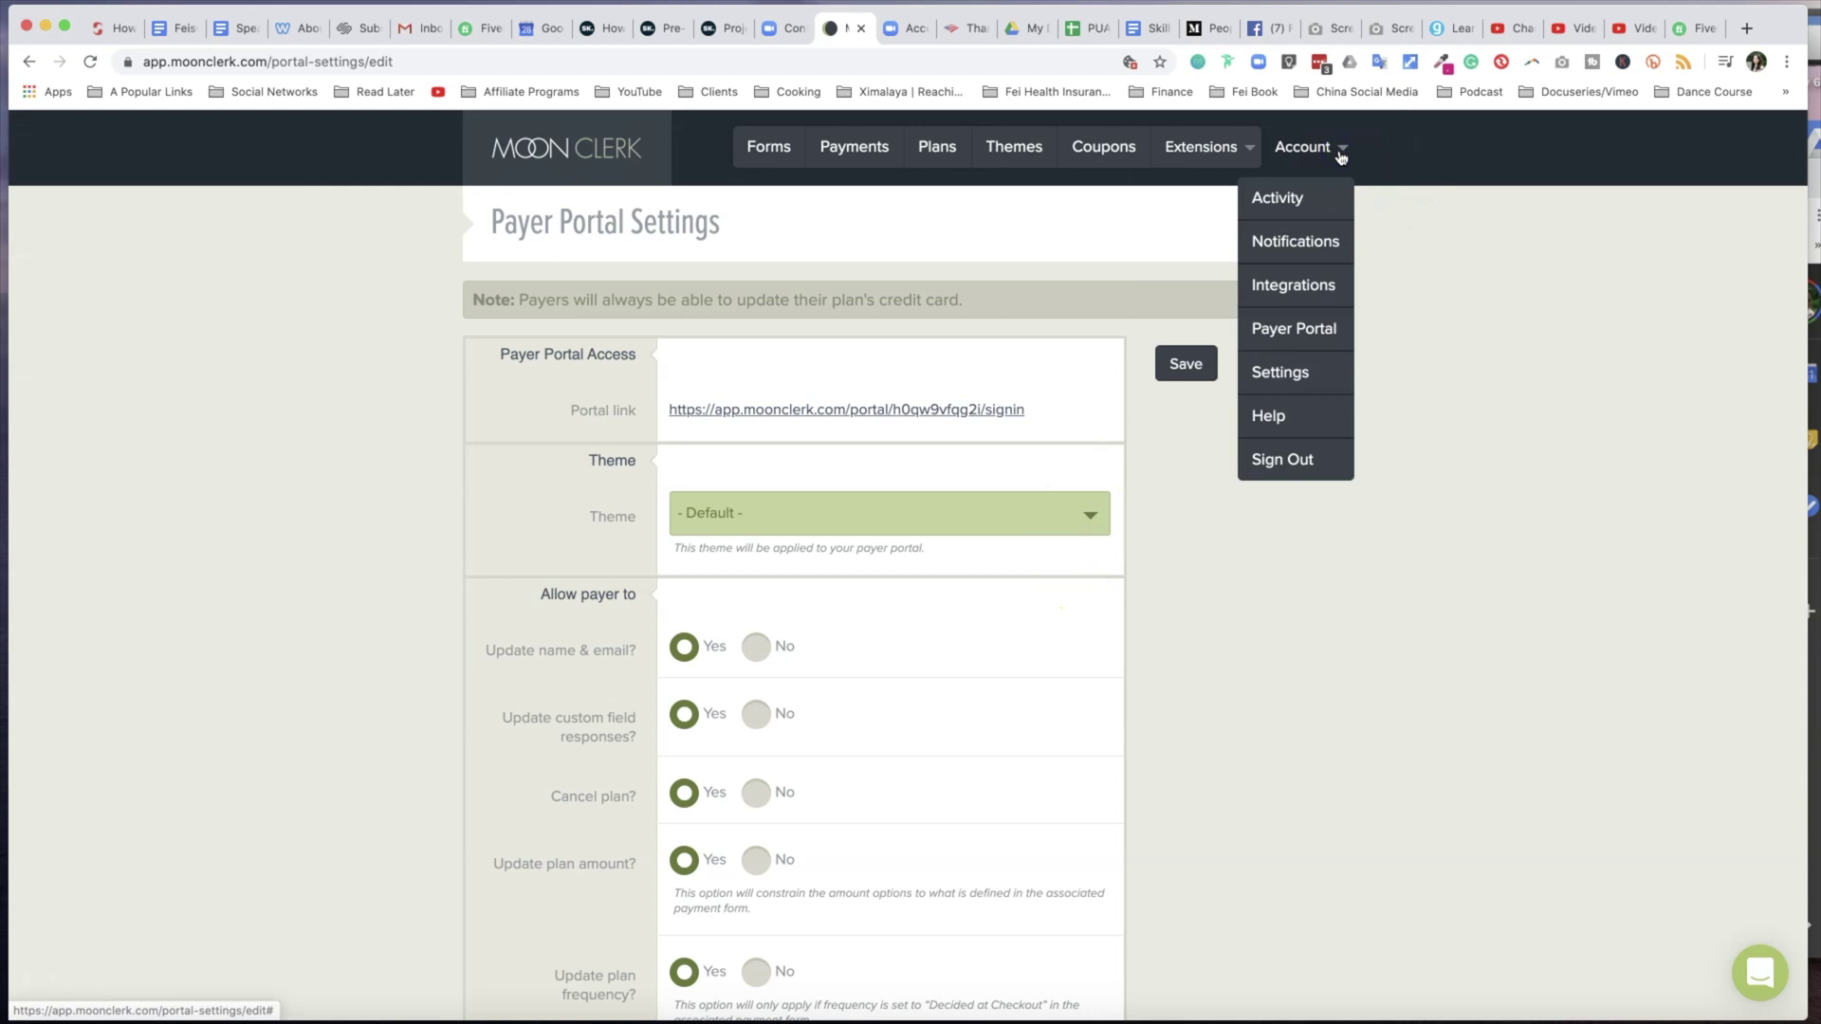
pyautogui.click(1331, 328)
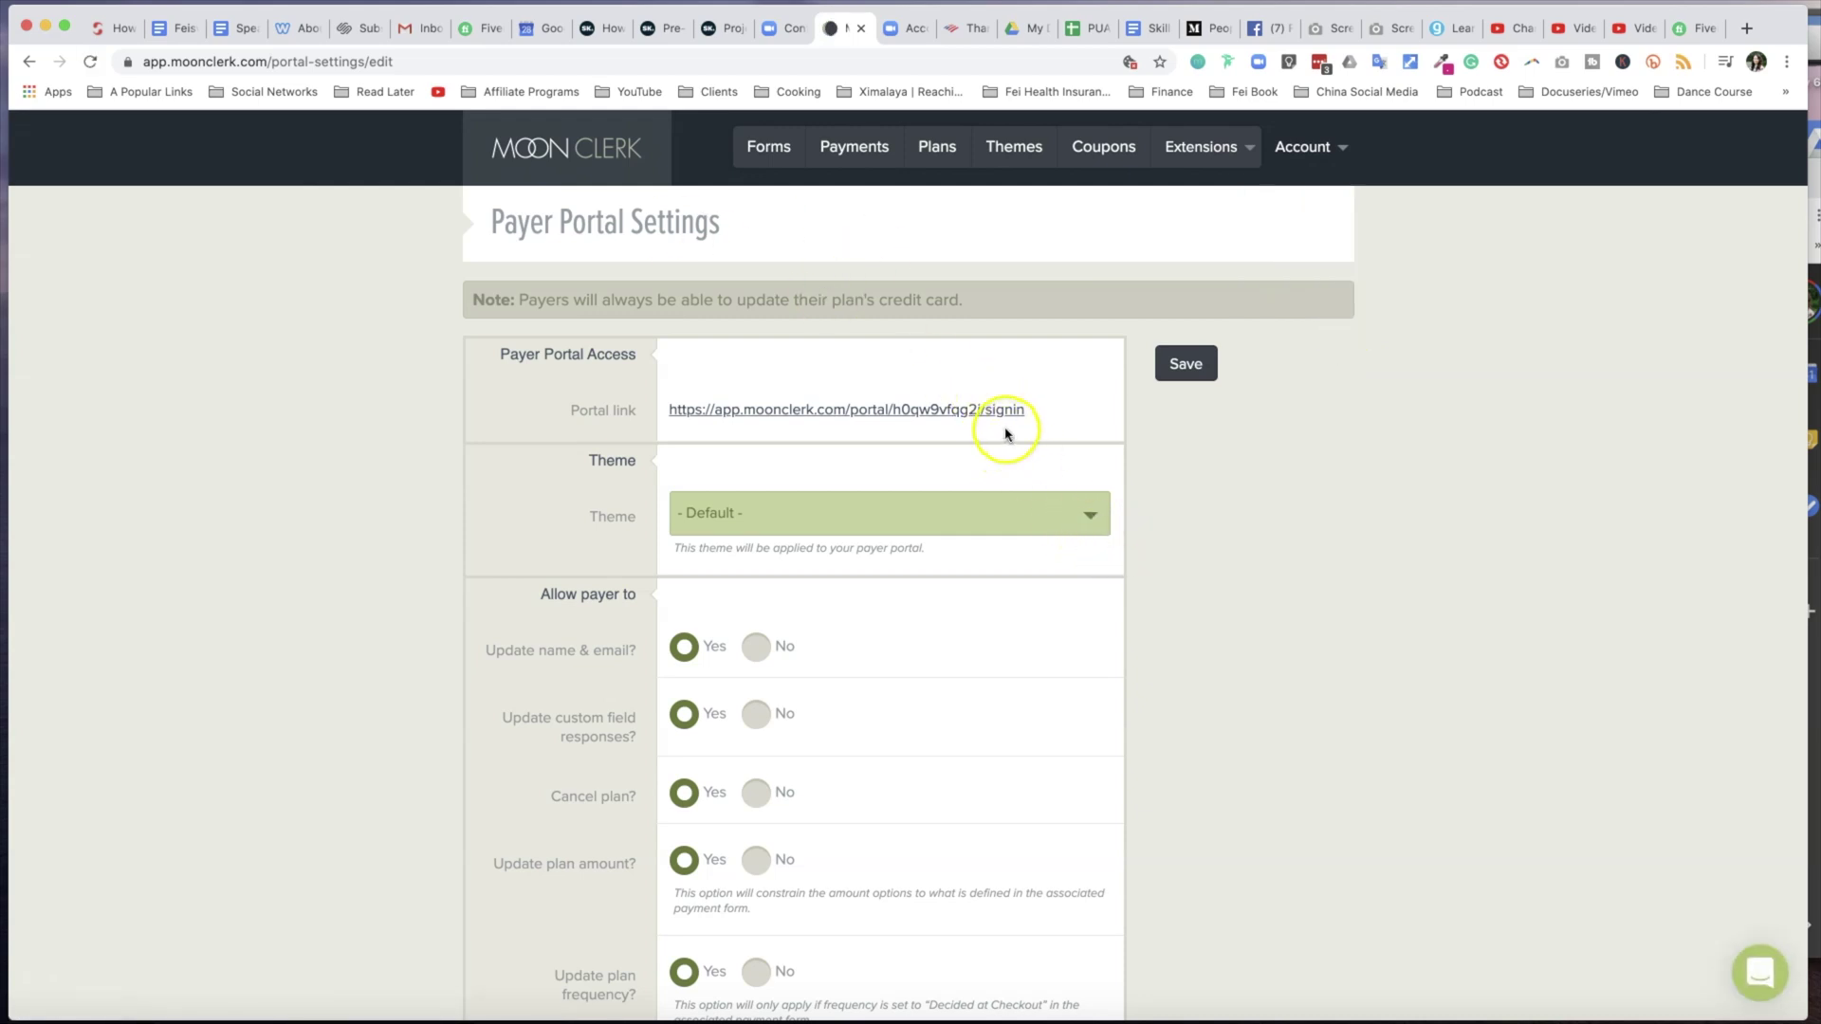
pyautogui.moveTo(1048, 412); pyautogui.dragTo(672, 411)
pyautogui.click(1261, 461)
pyautogui.scroll(-3, 1276, 565)
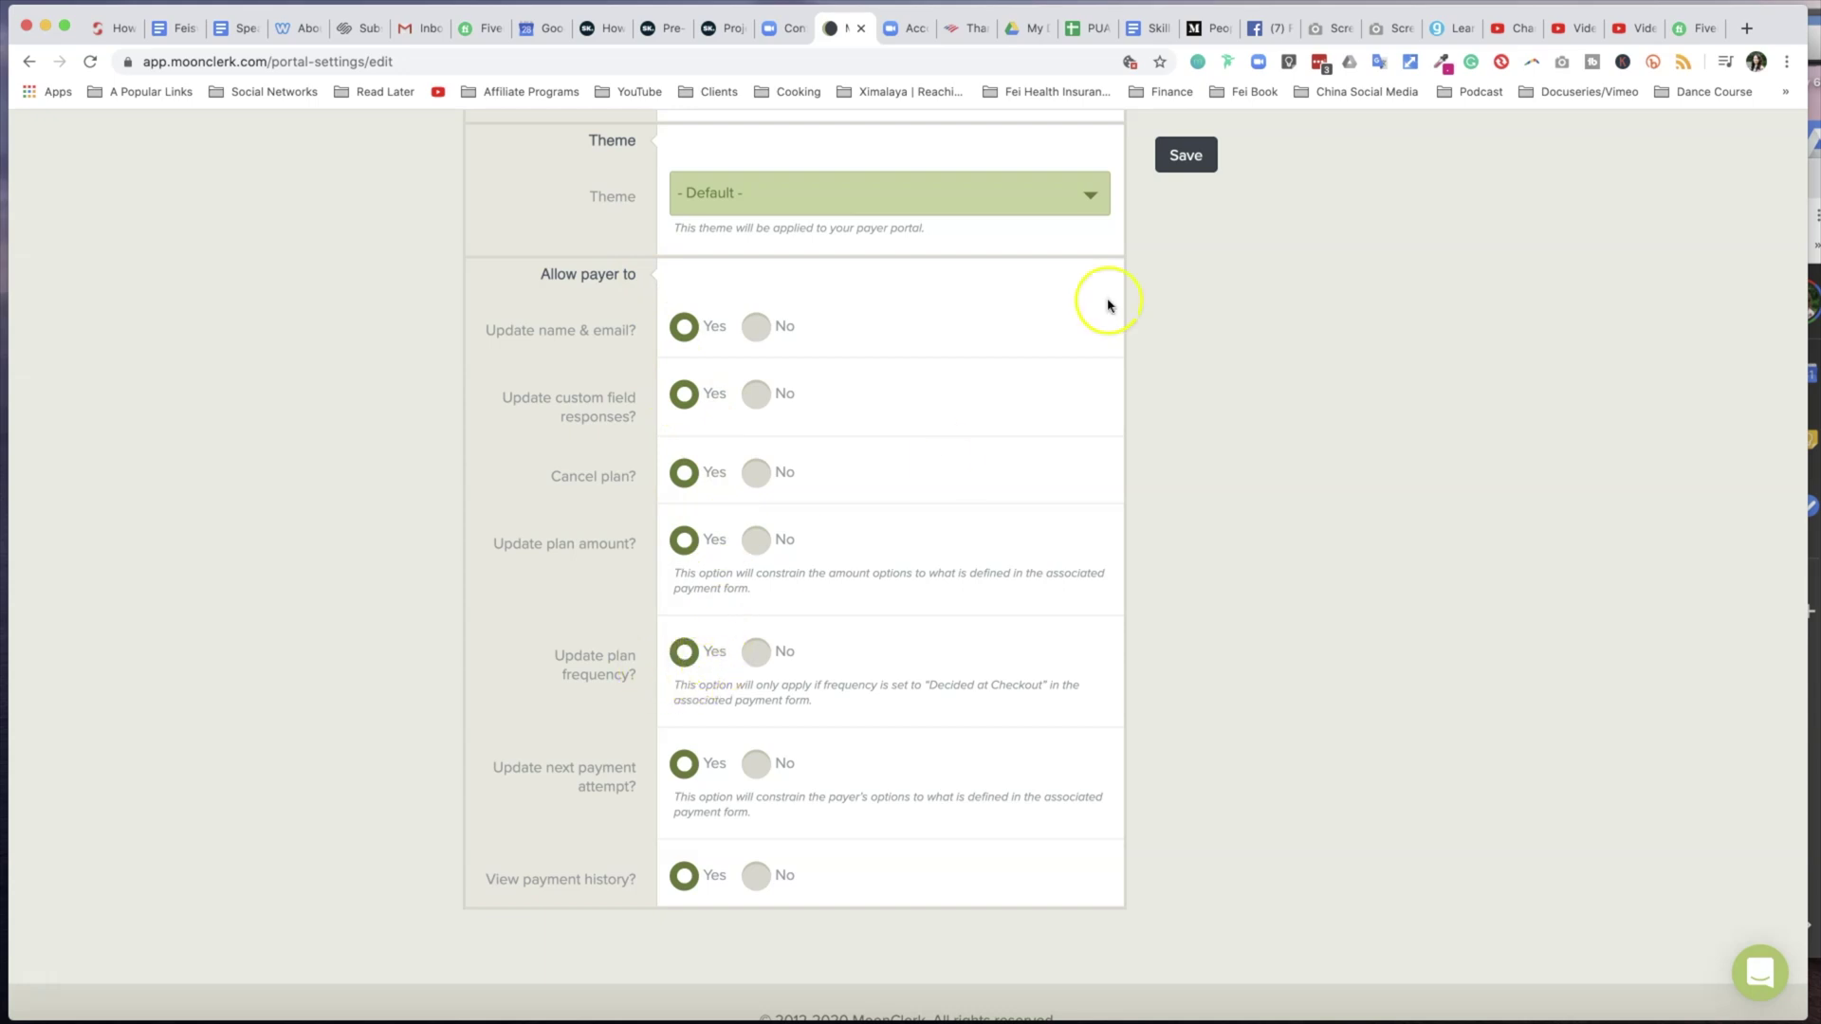
pyautogui.click(1203, 167)
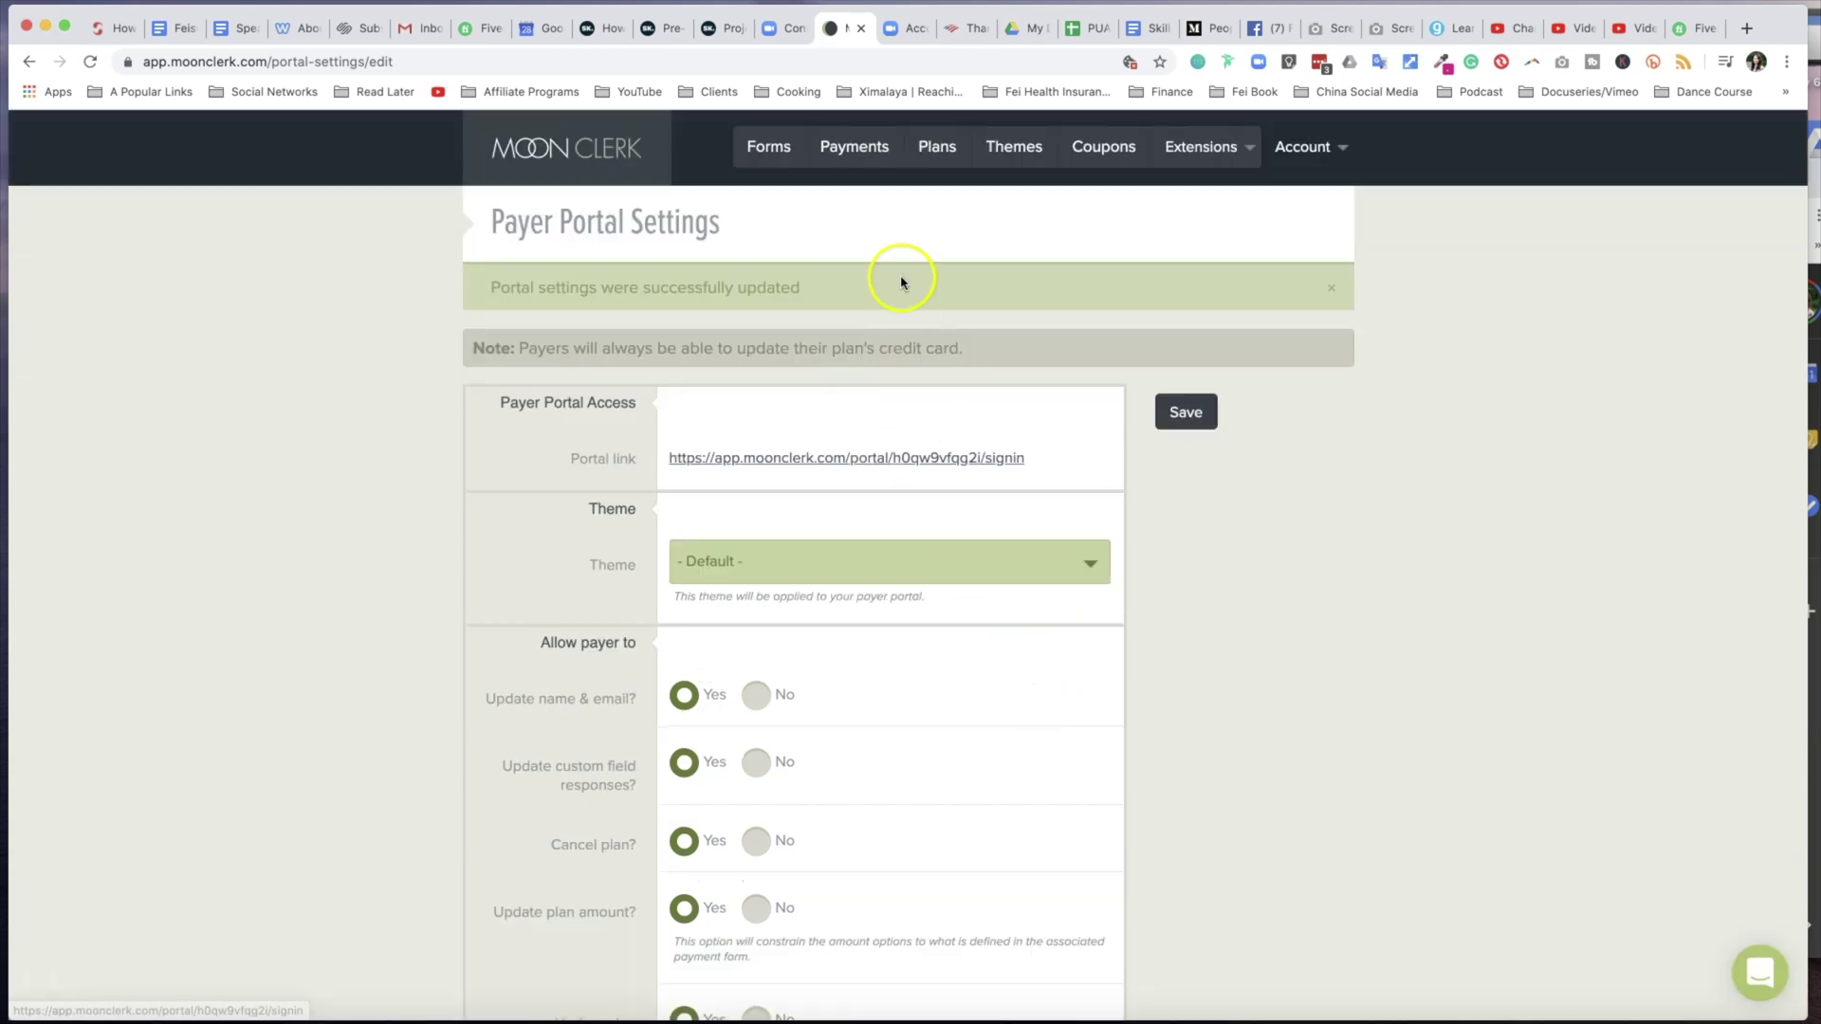
pyautogui.scroll(-1, 1179, 610)
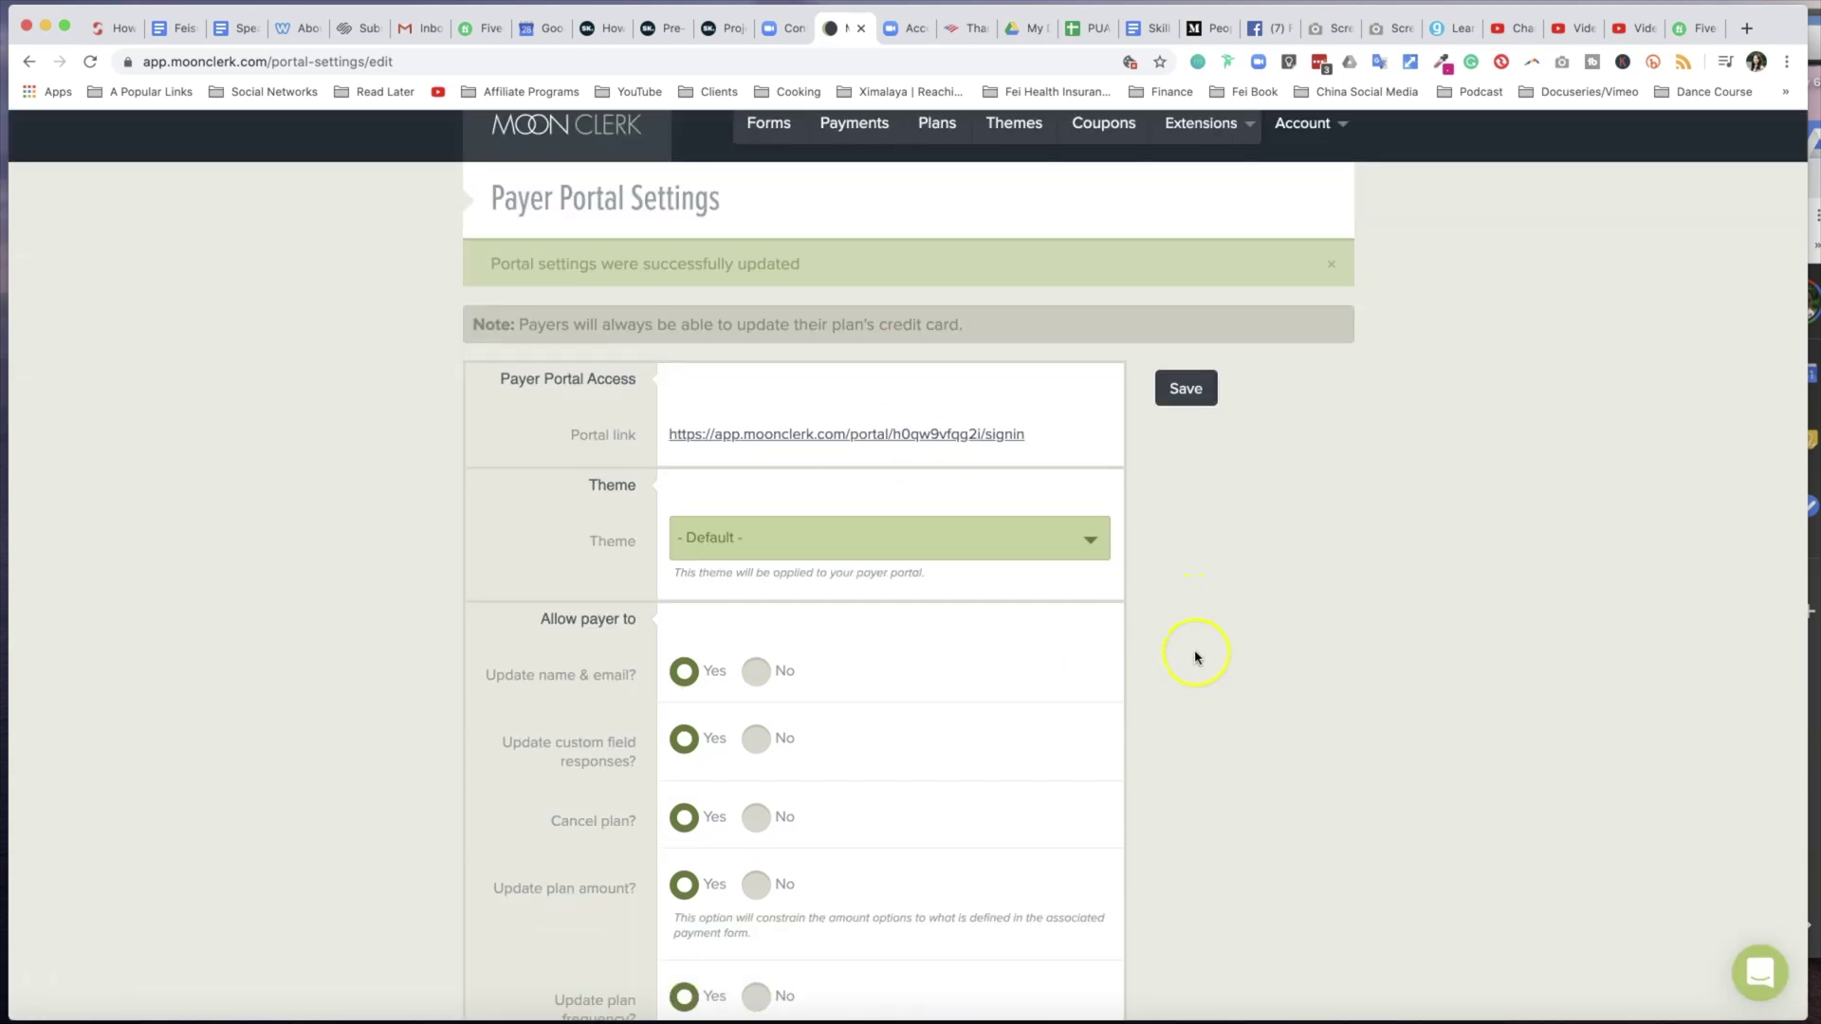
# Select the full Payer Portal link URL and copy it to the clipboard.
pyautogui.moveTo(1033, 433); pyautogui.dragTo(669, 437)
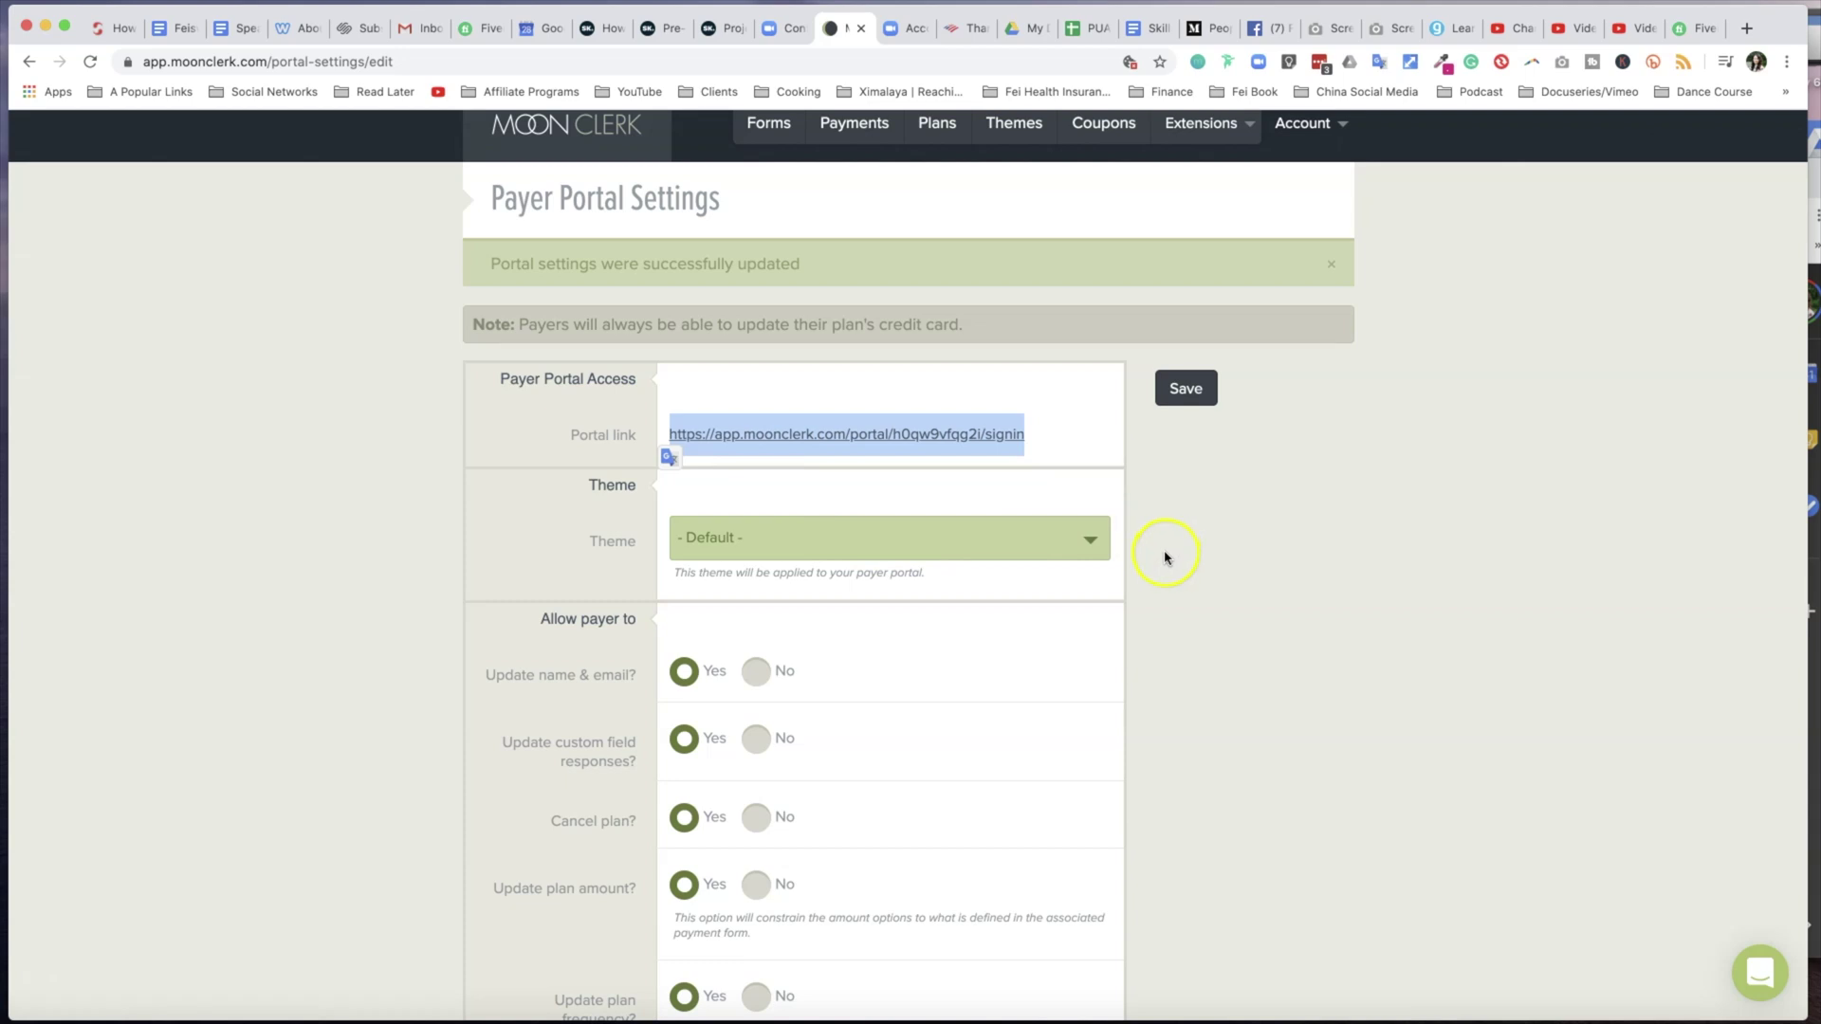
pyautogui.press('super+l')
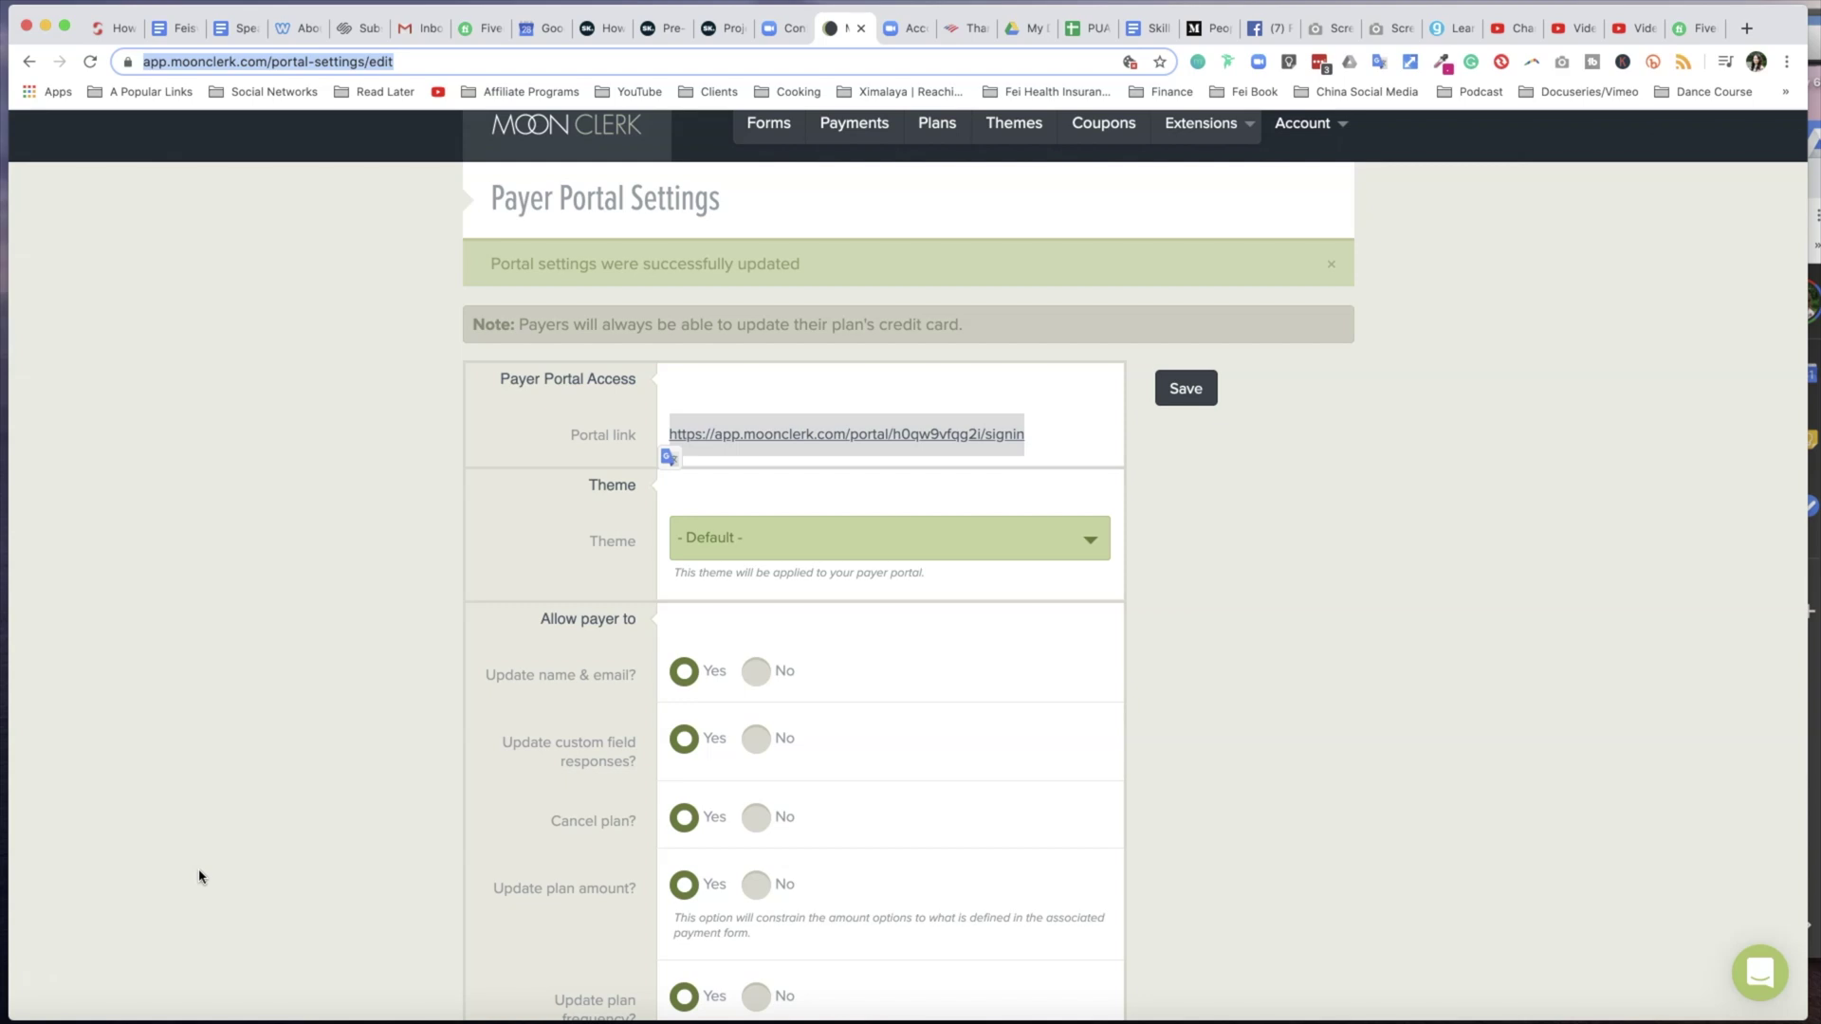
pyautogui.click(1263, 716)
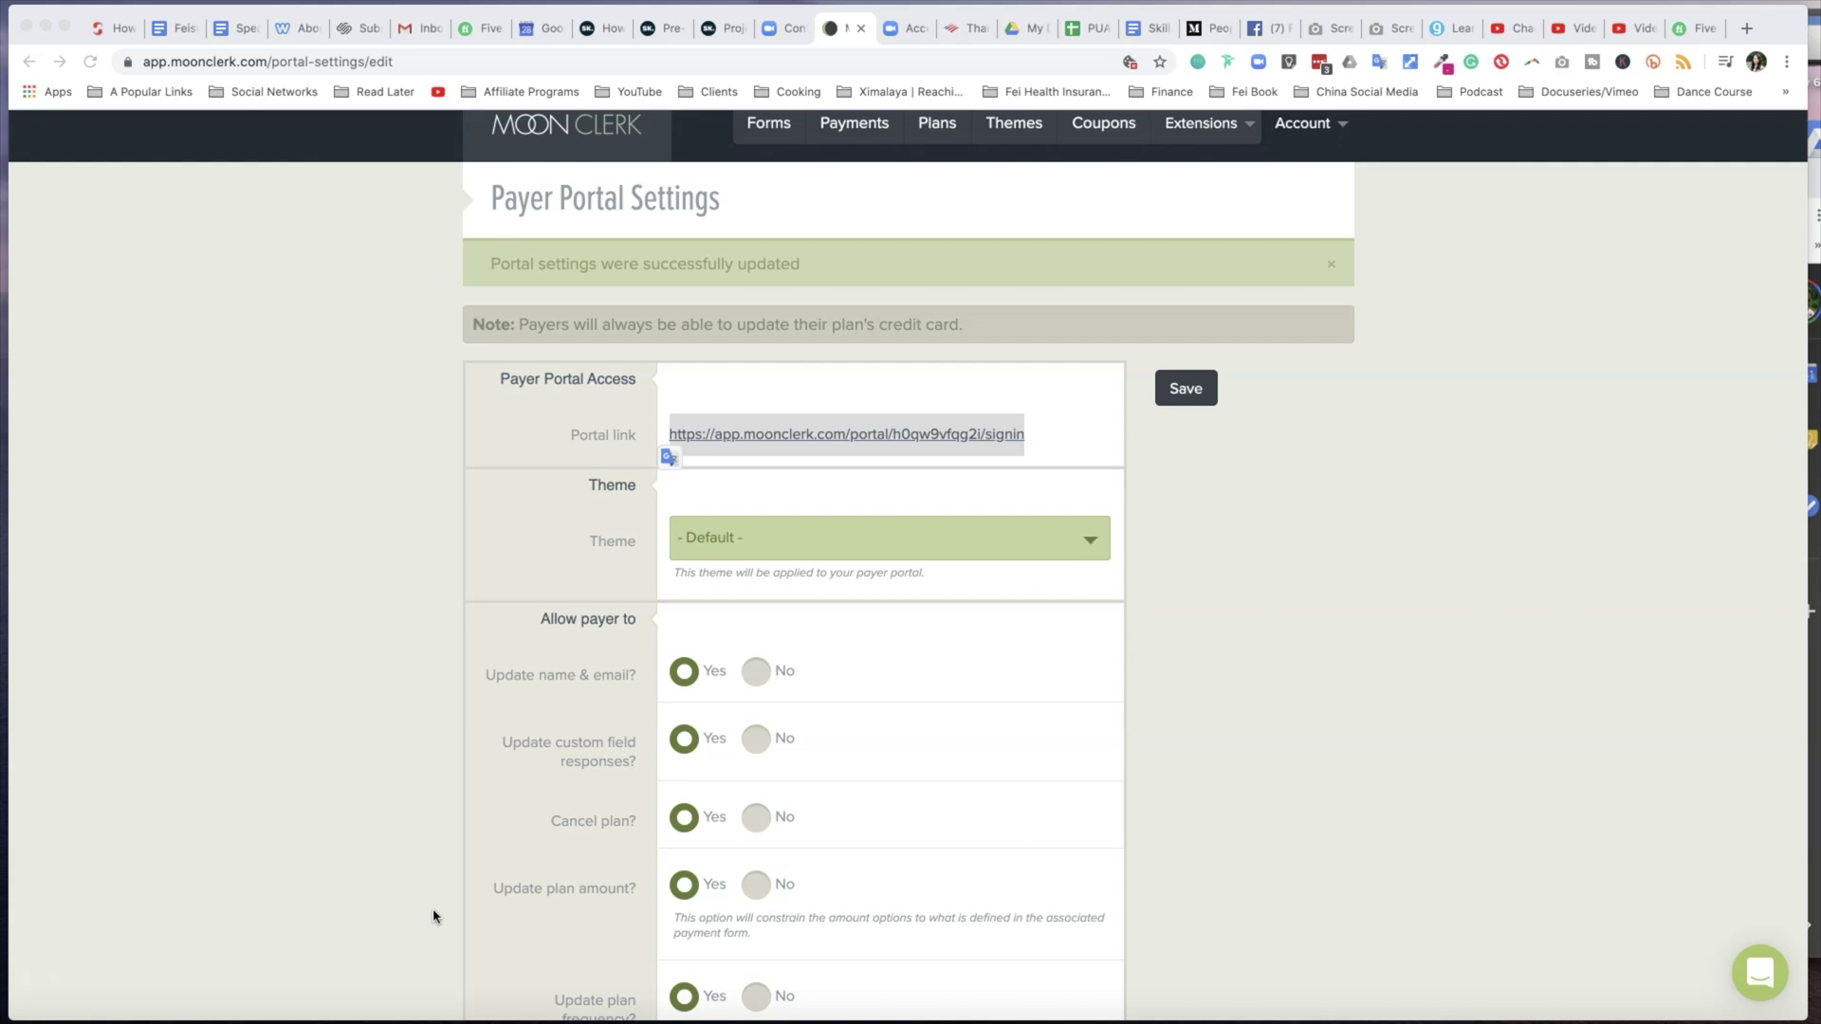
# Open the Test payment form from Forms, check its integrations, and reach its Use Form page.
pyautogui.click(776, 128)
pyautogui.click(776, 128)
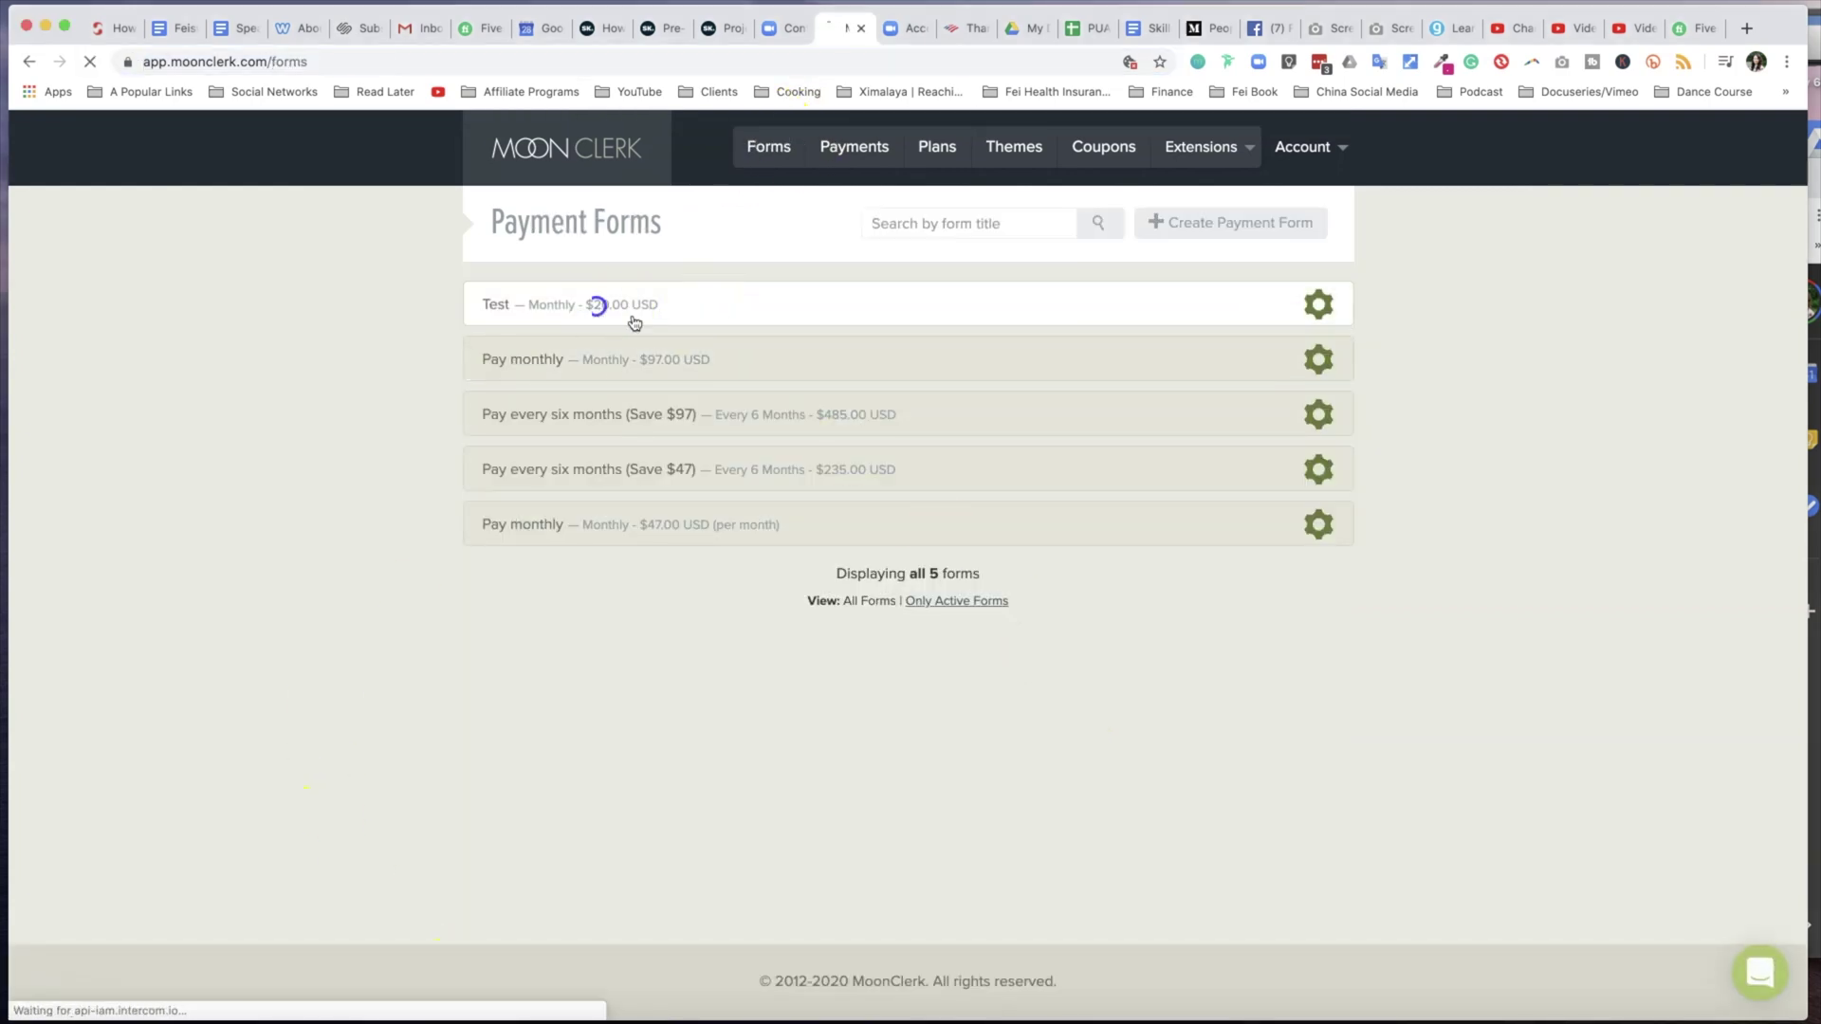
pyautogui.click(681, 327)
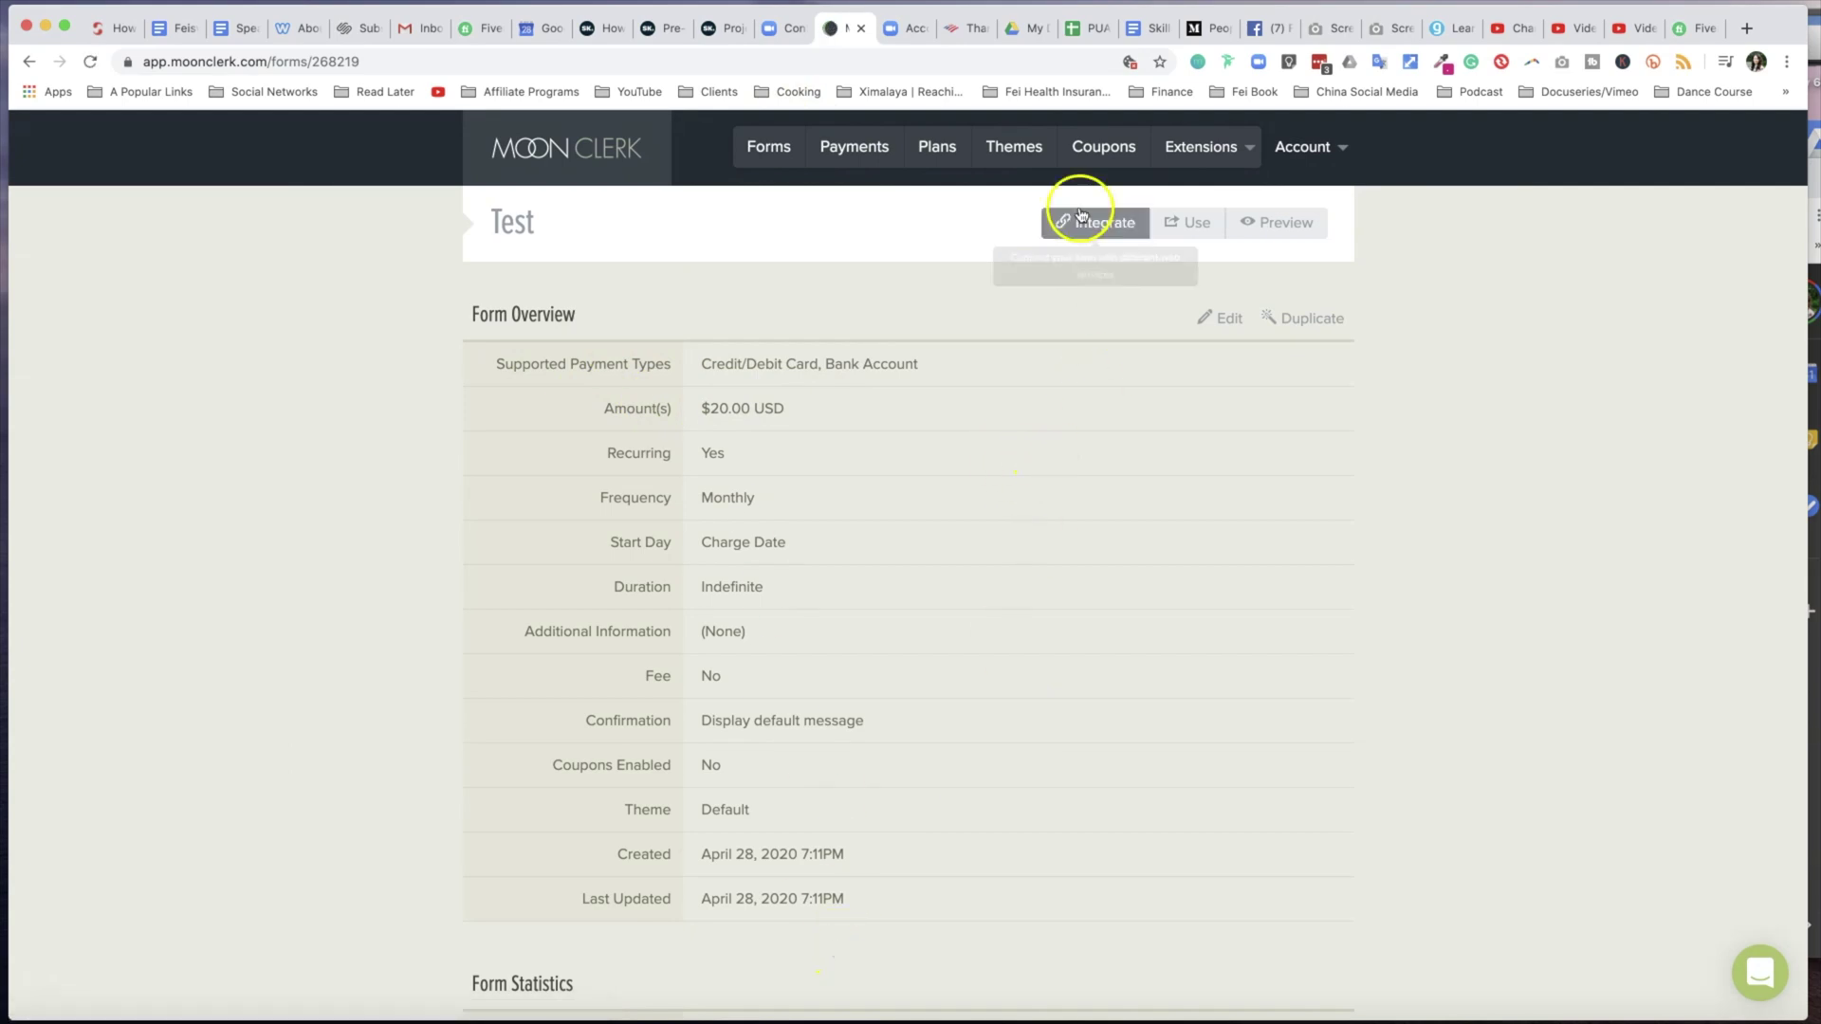
pyautogui.click(1098, 232)
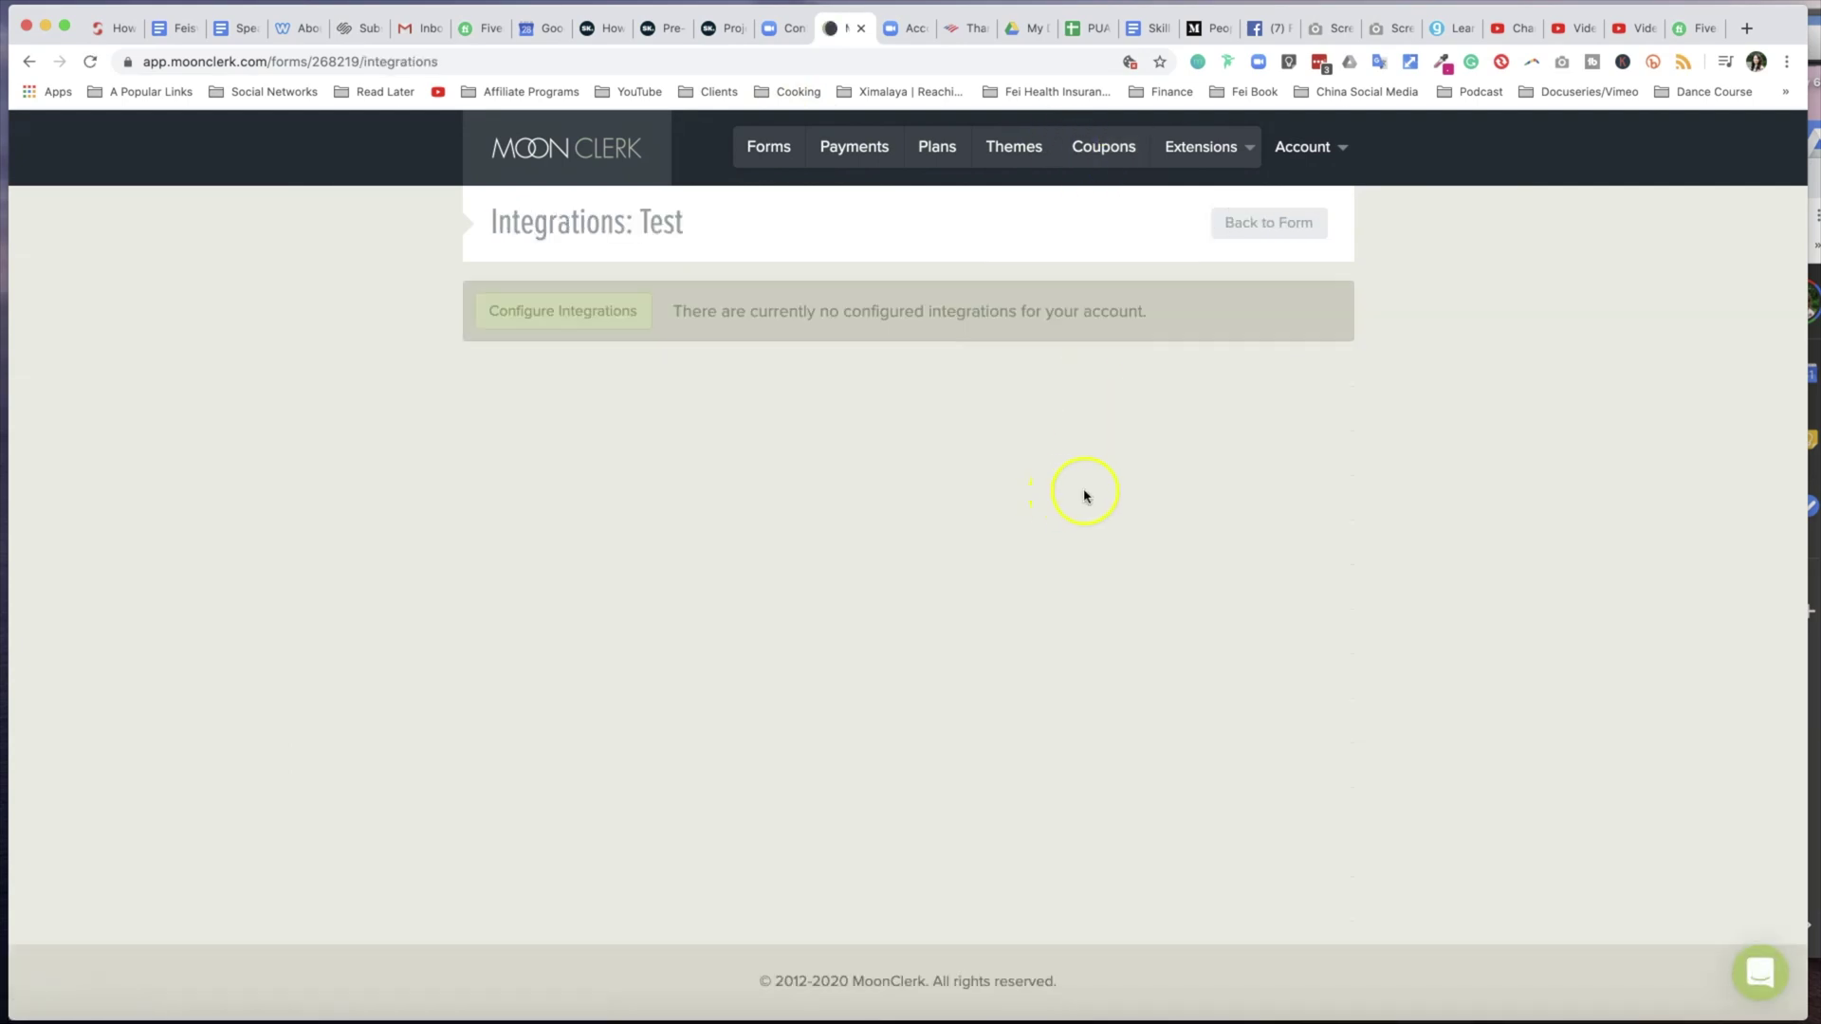
pyautogui.click(1248, 232)
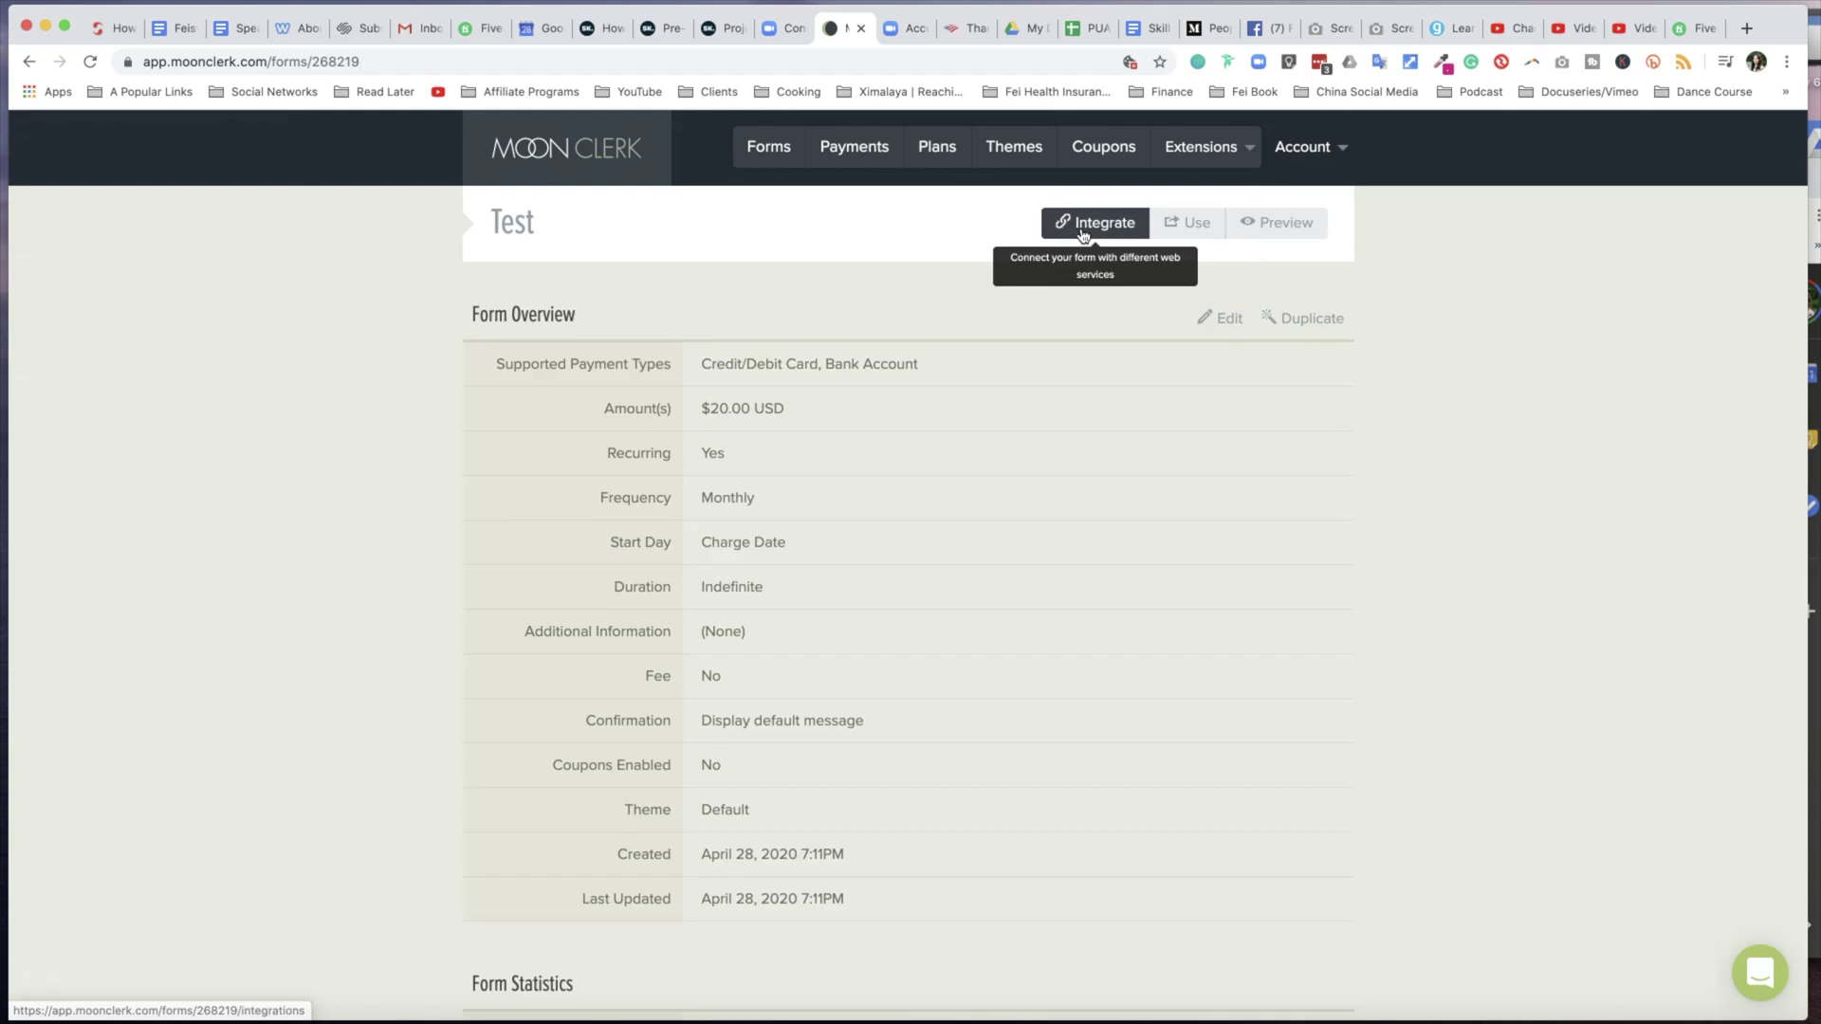
pyautogui.click(1176, 232)
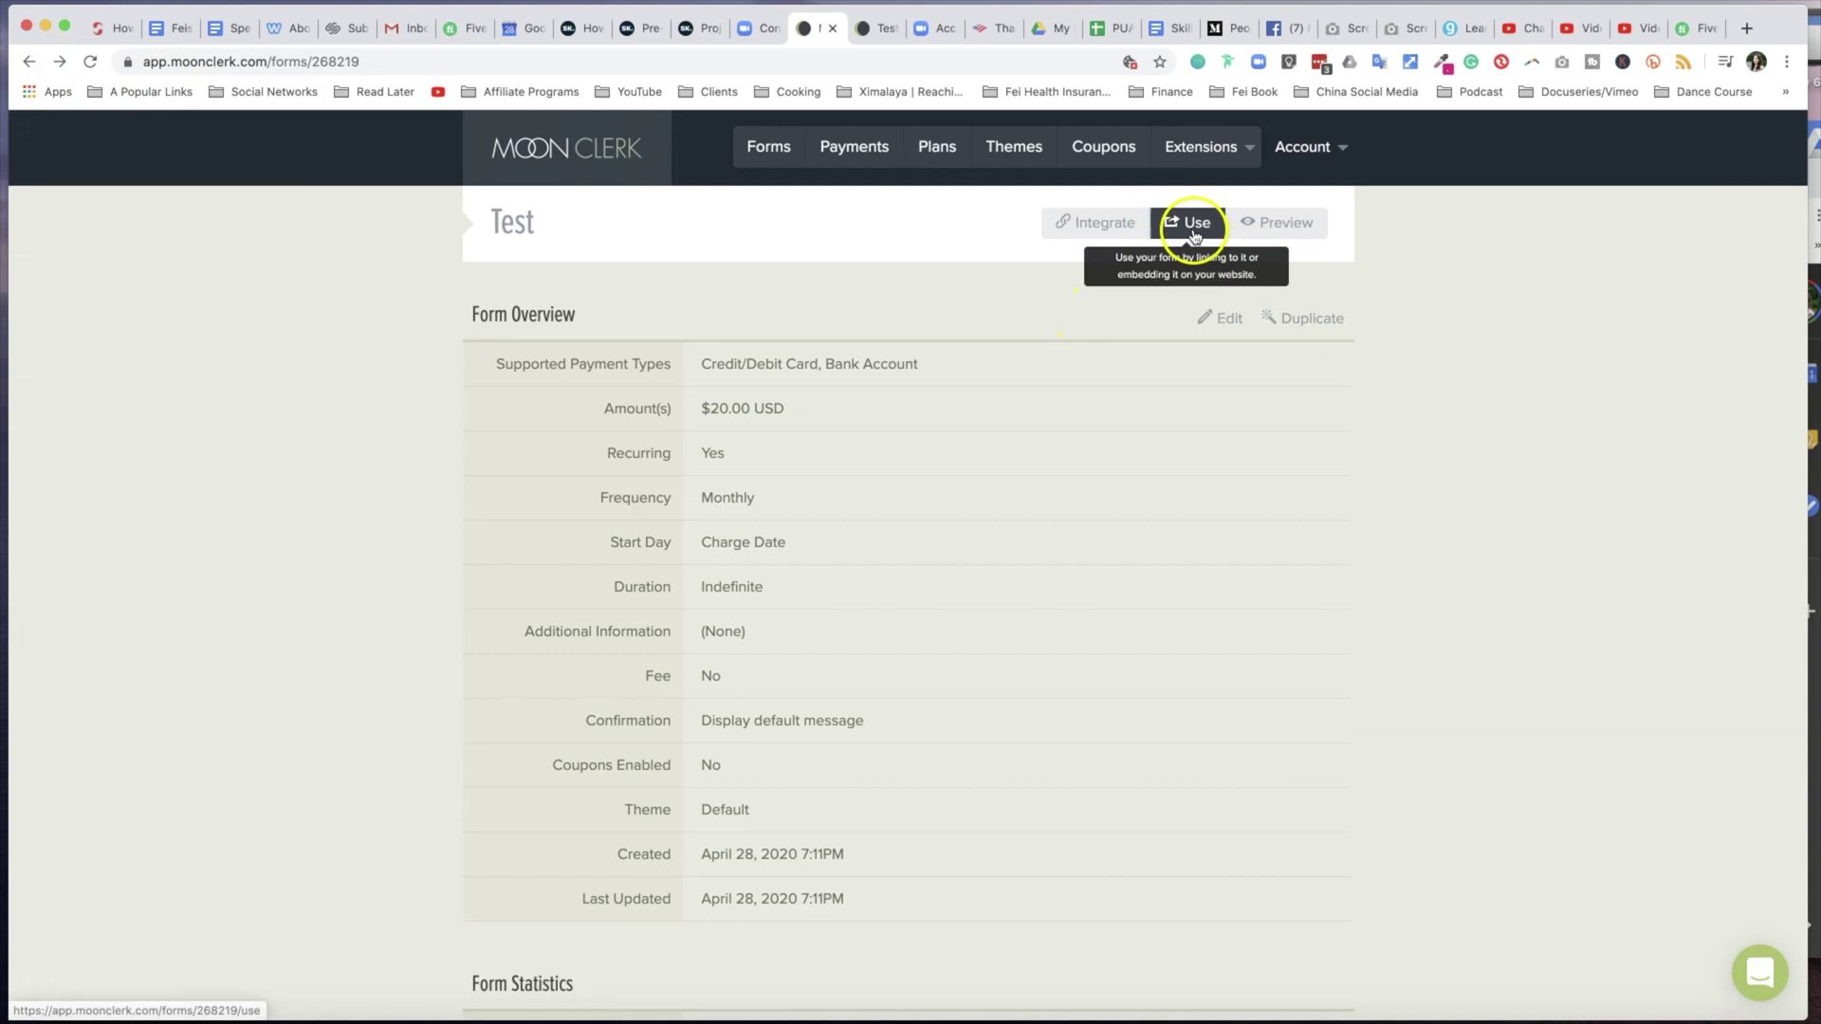
pyautogui.click(1194, 234)
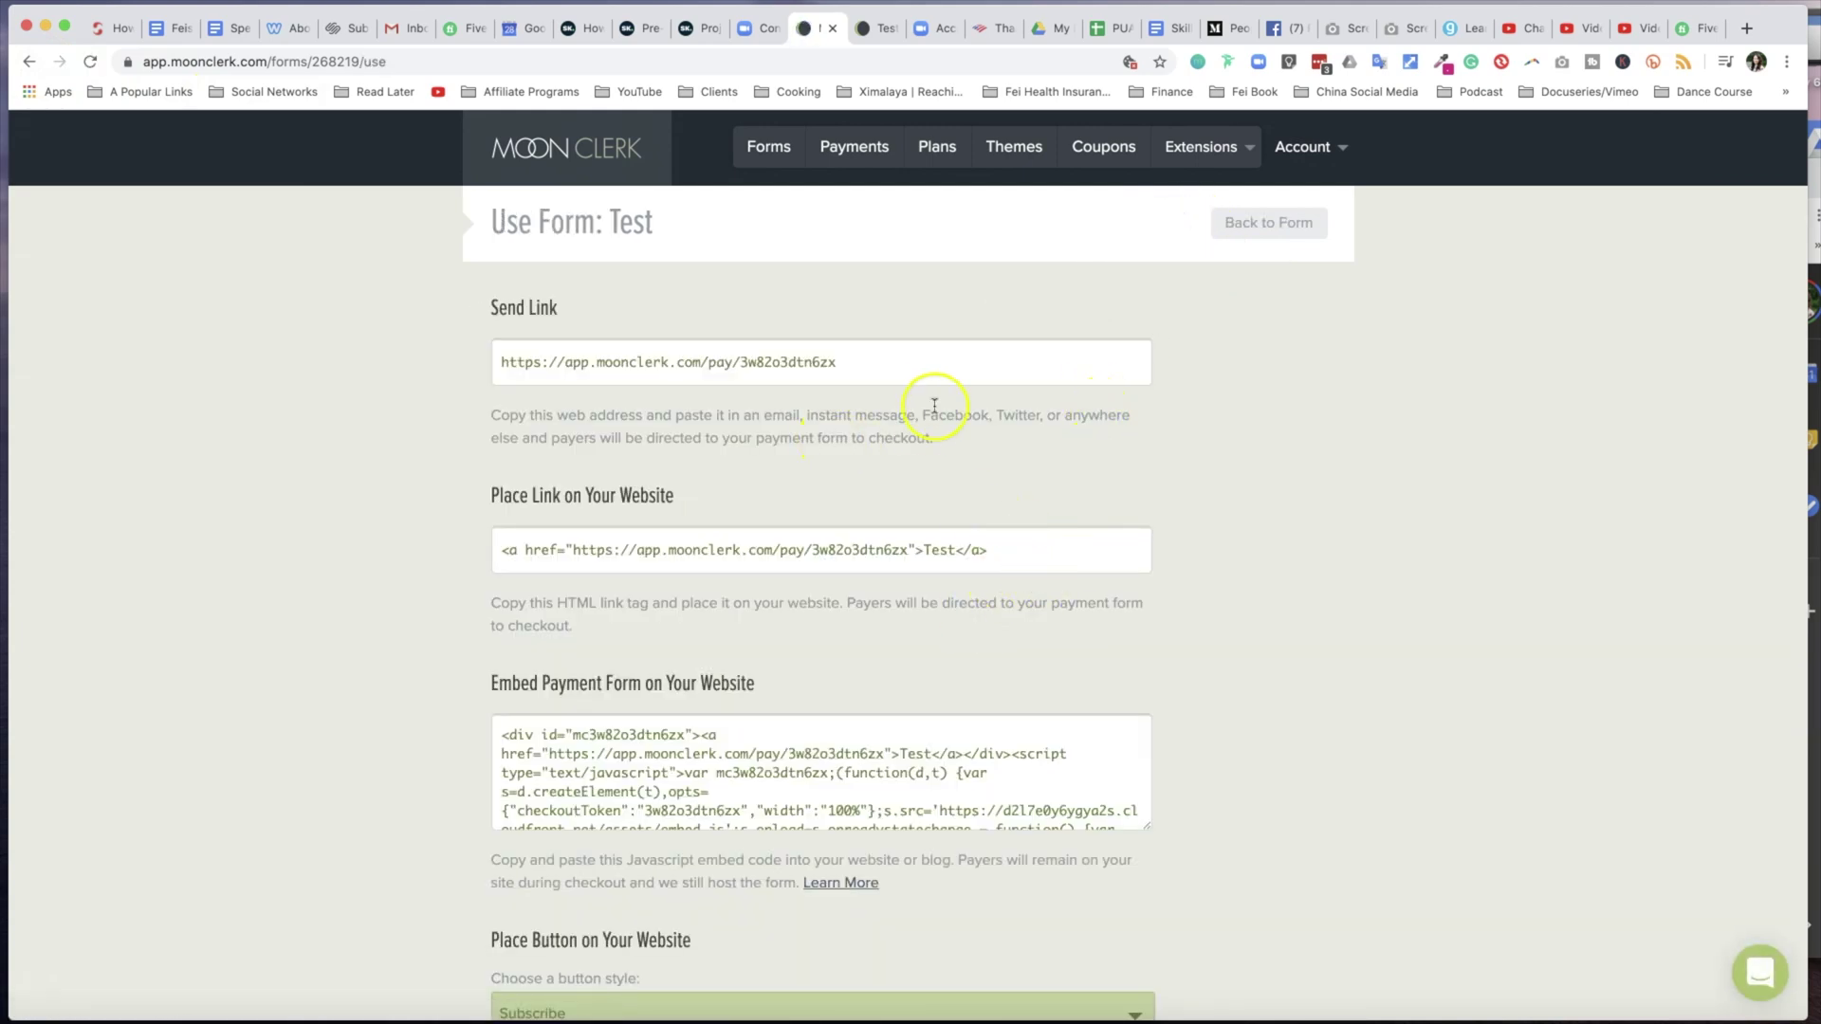
# Select the Test form's direct payment link and HTML link, then review the embed, button and WordPress codes.
pyautogui.moveTo(947, 376); pyautogui.dragTo(398, 338)
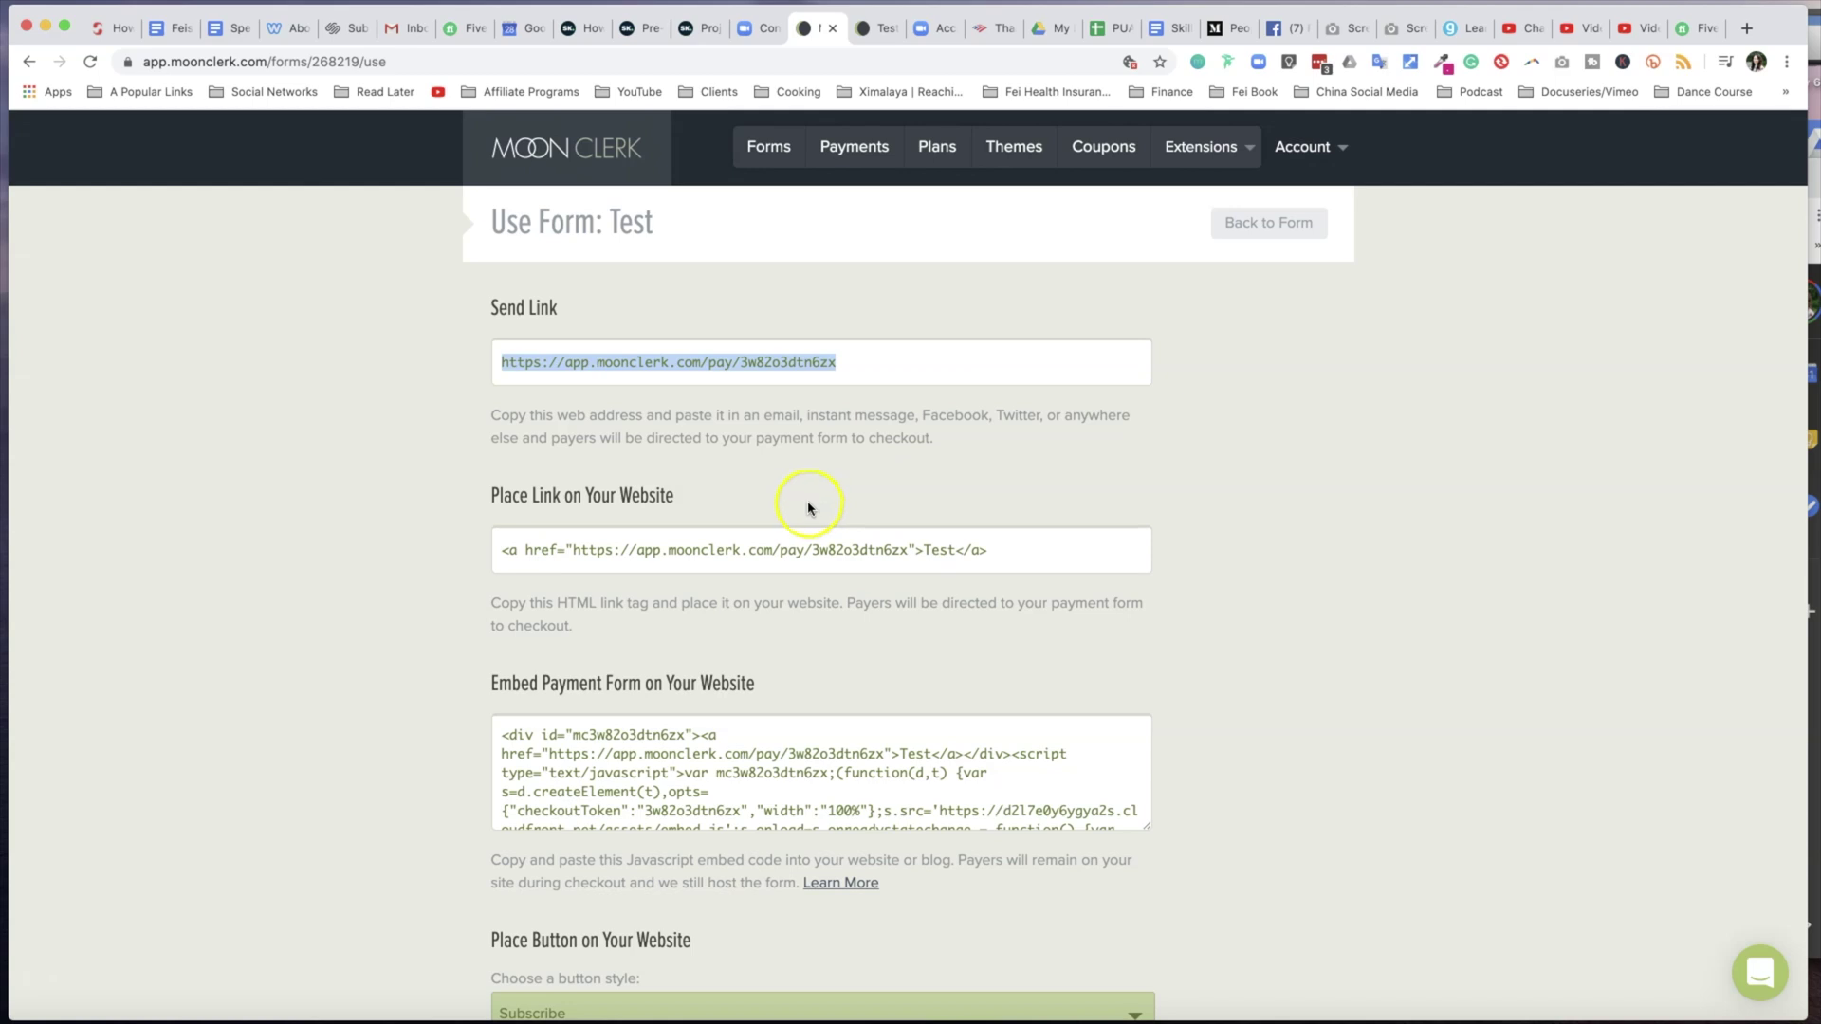
pyautogui.click(1029, 557)
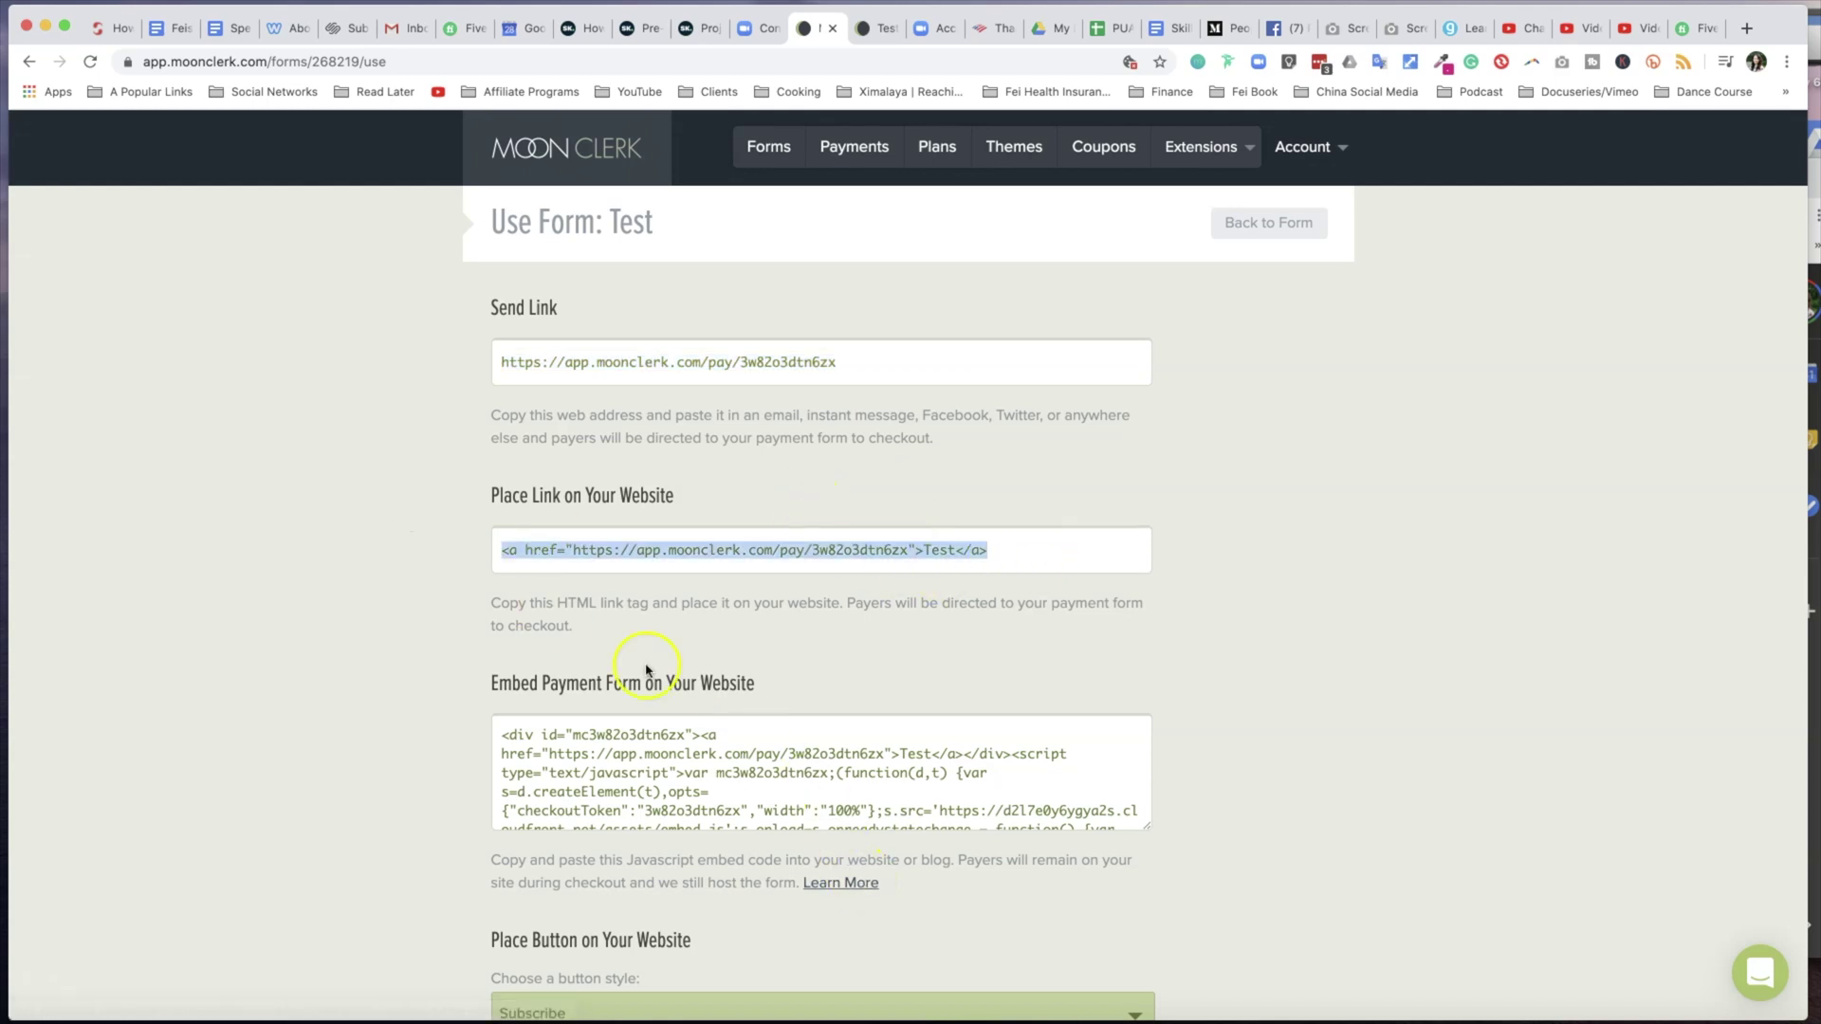
pyautogui.scroll(-5, 674, 758)
pyautogui.scroll(5, 692, 792)
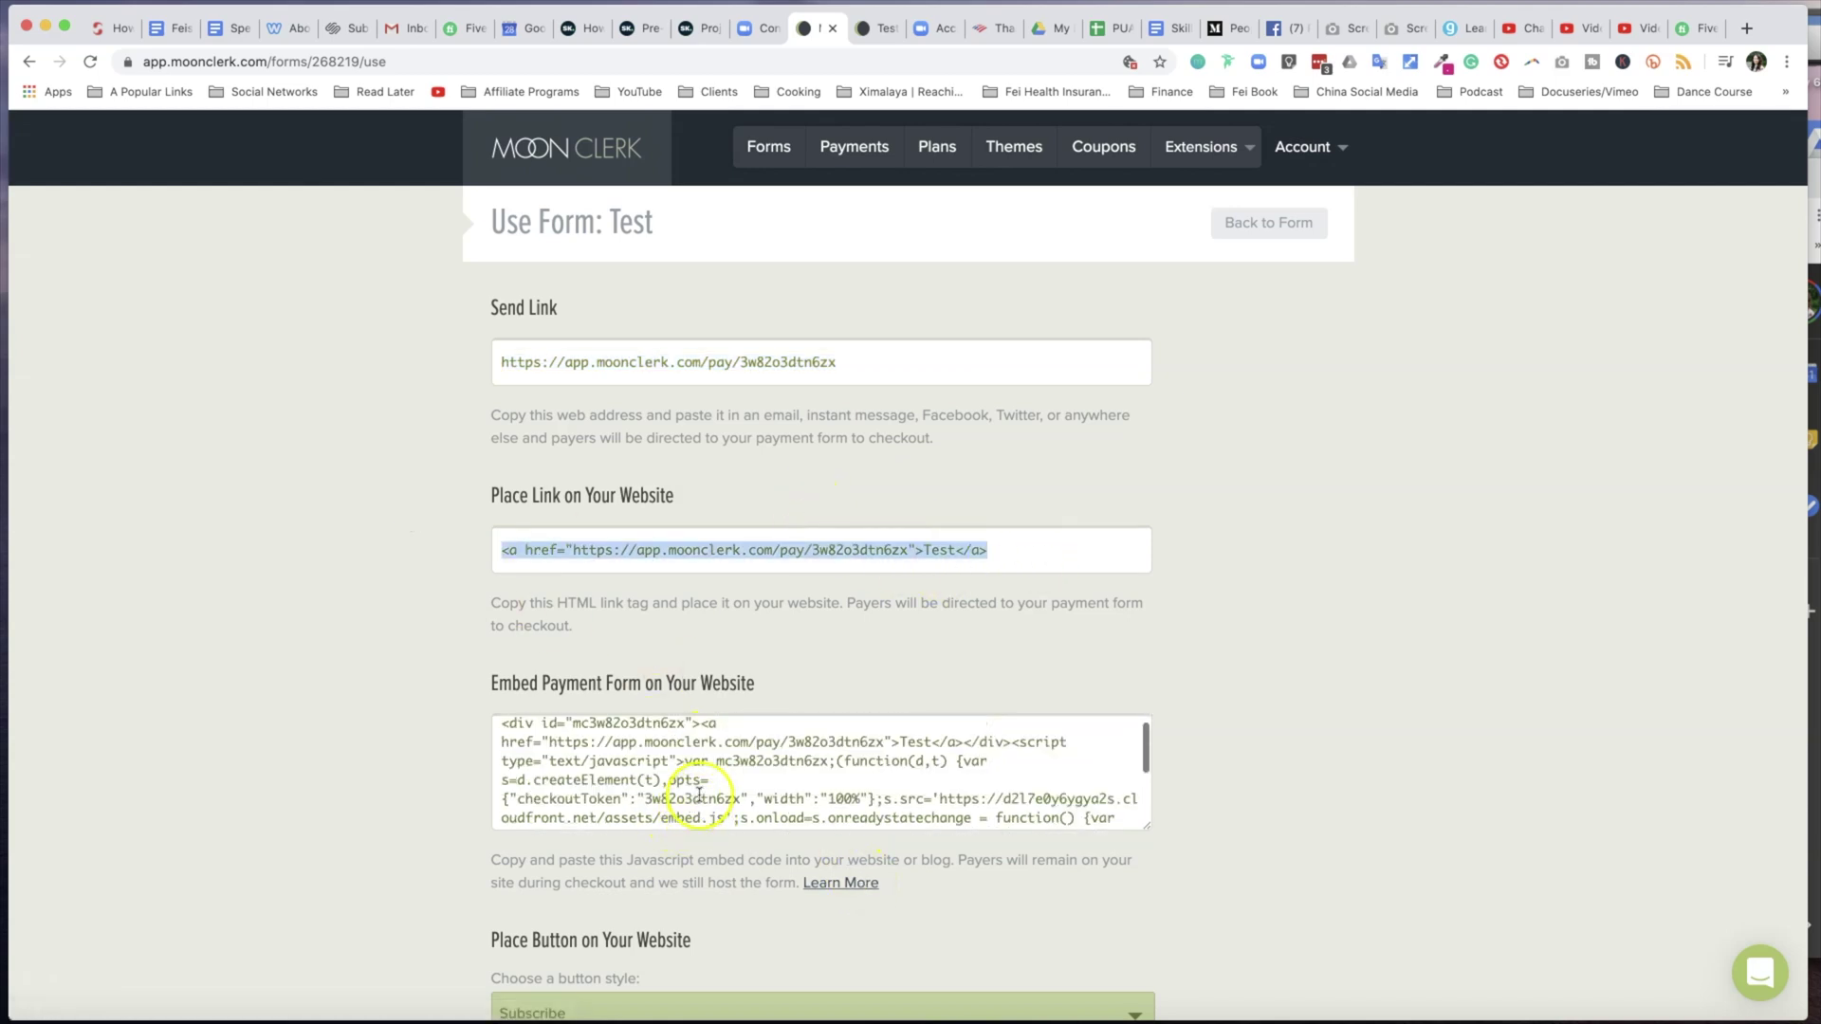
pyautogui.scroll(-3, 1053, 887)
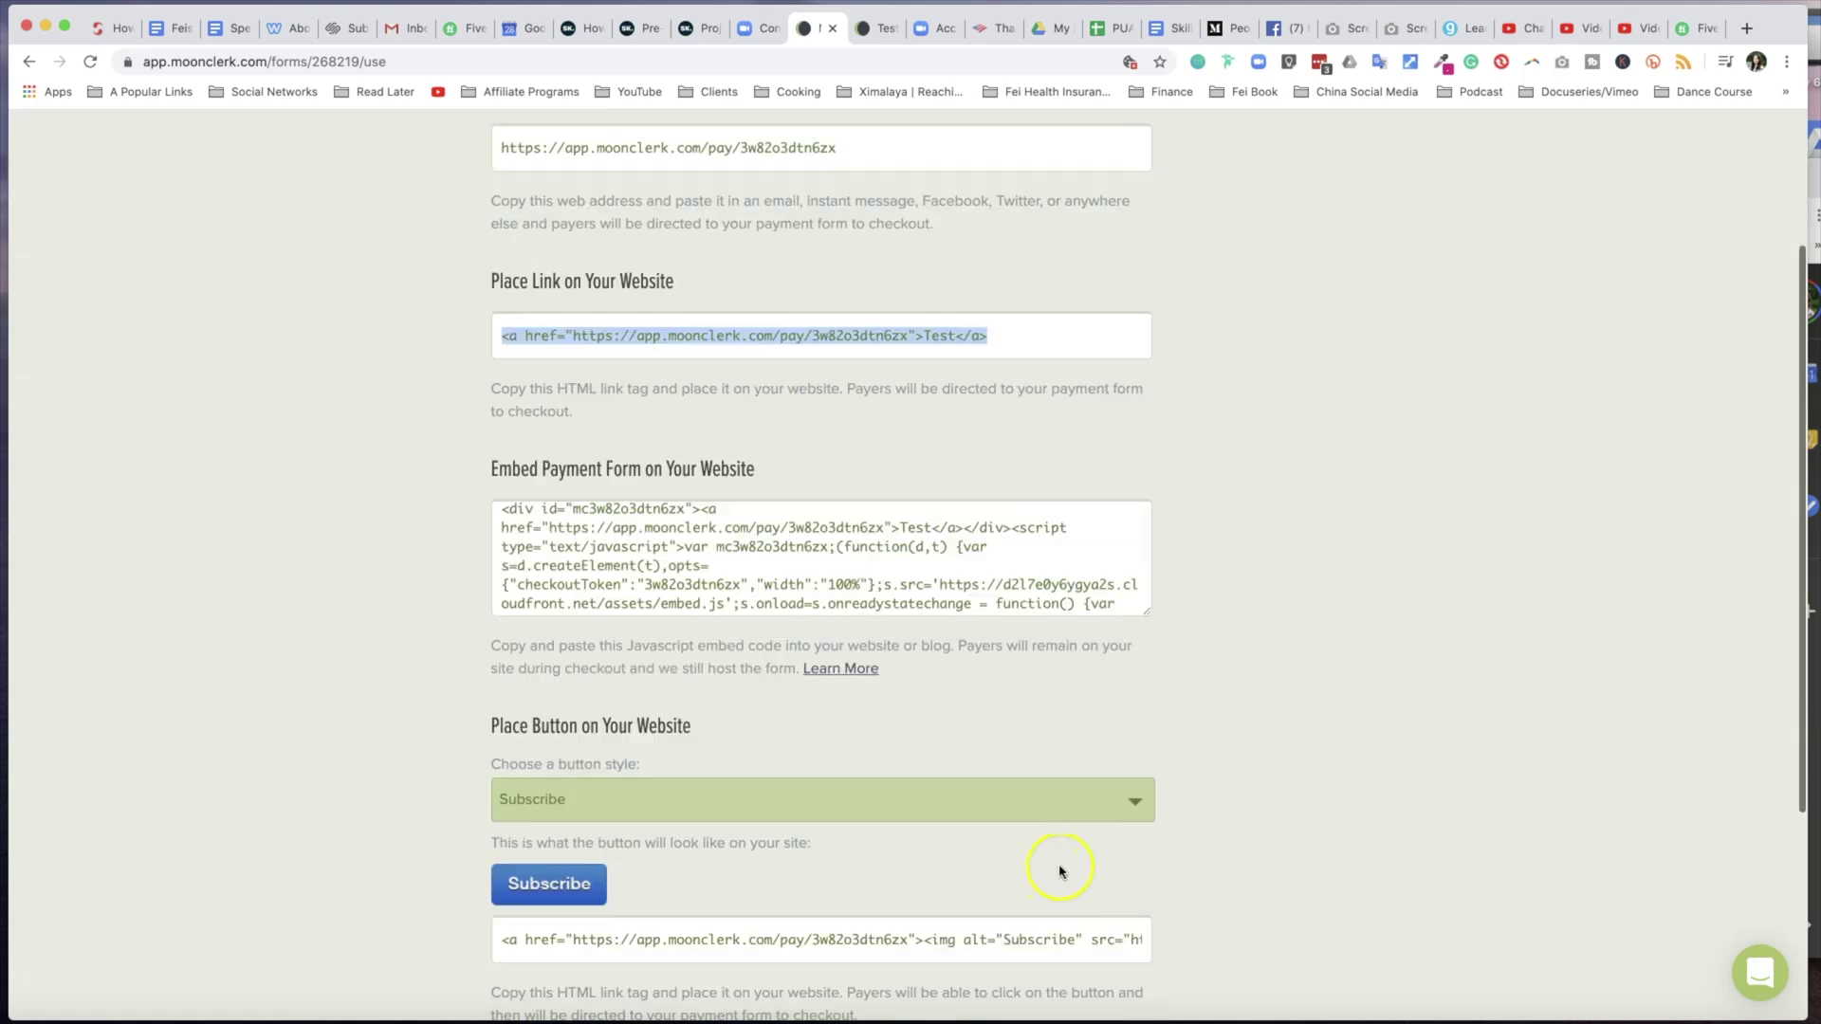
pyautogui.scroll(-2, 725, 853)
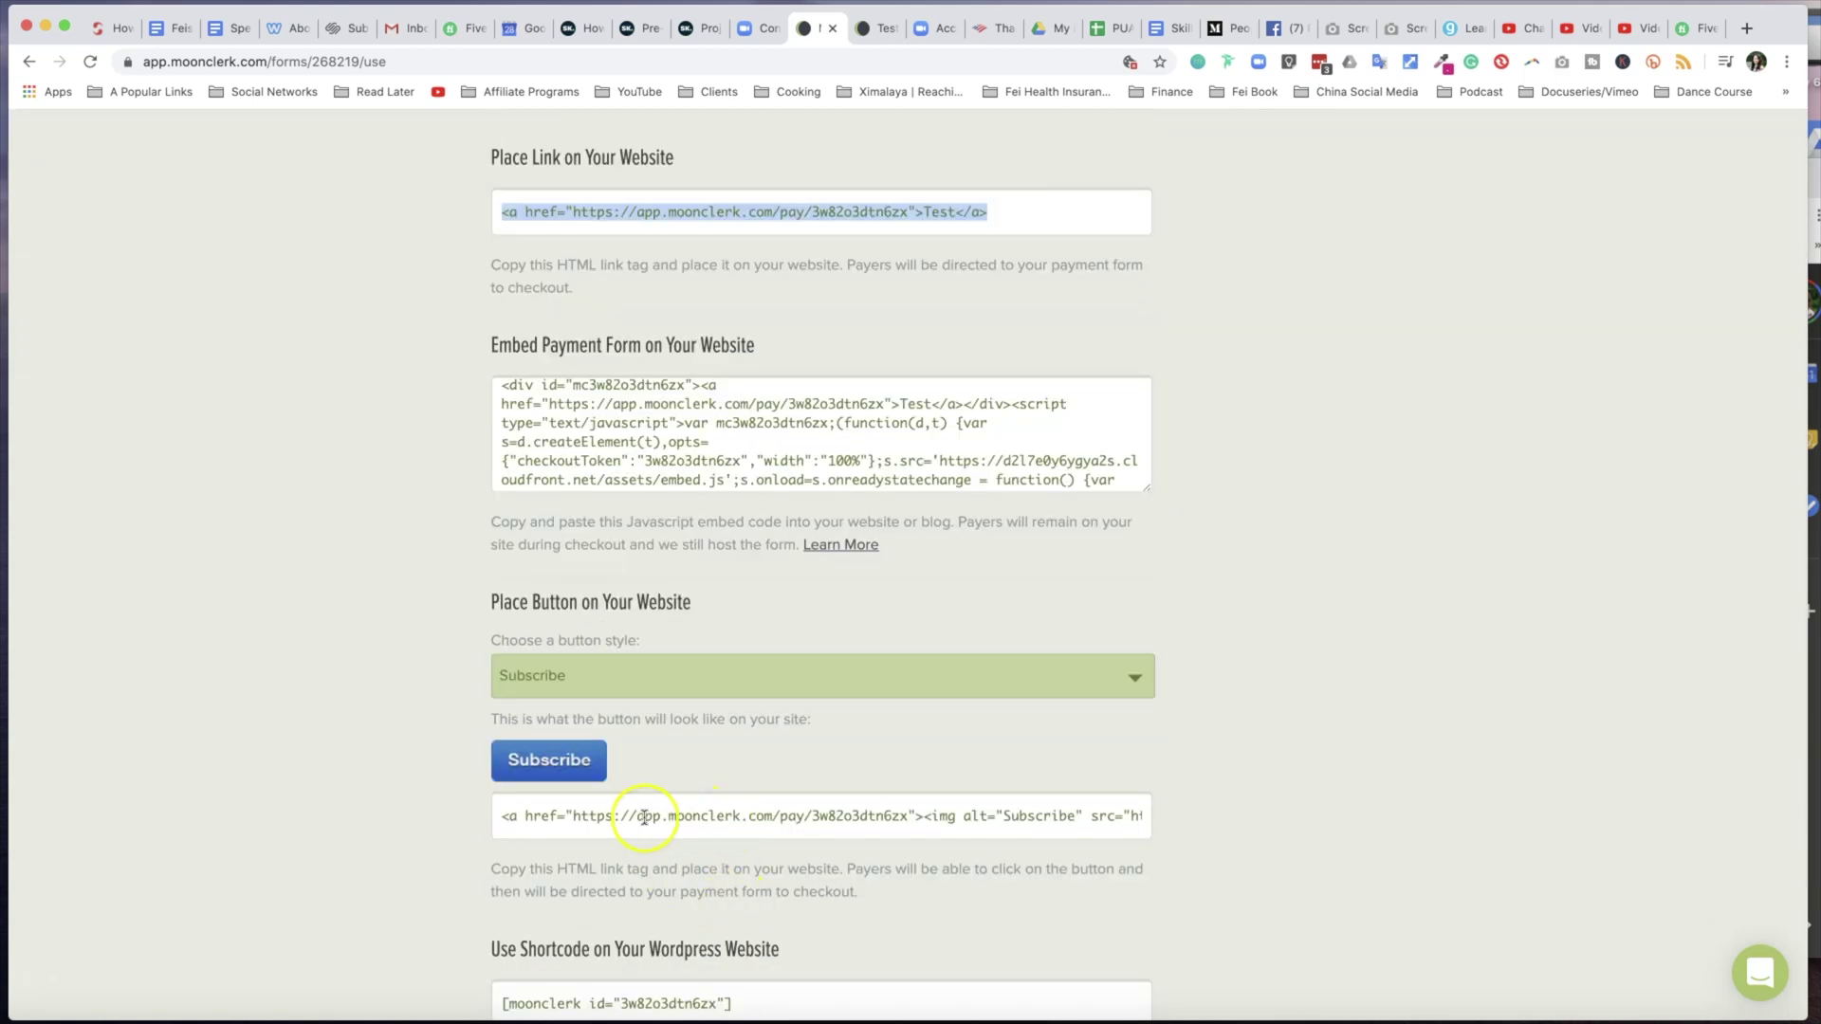
pyautogui.scroll(-1, 1128, 901)
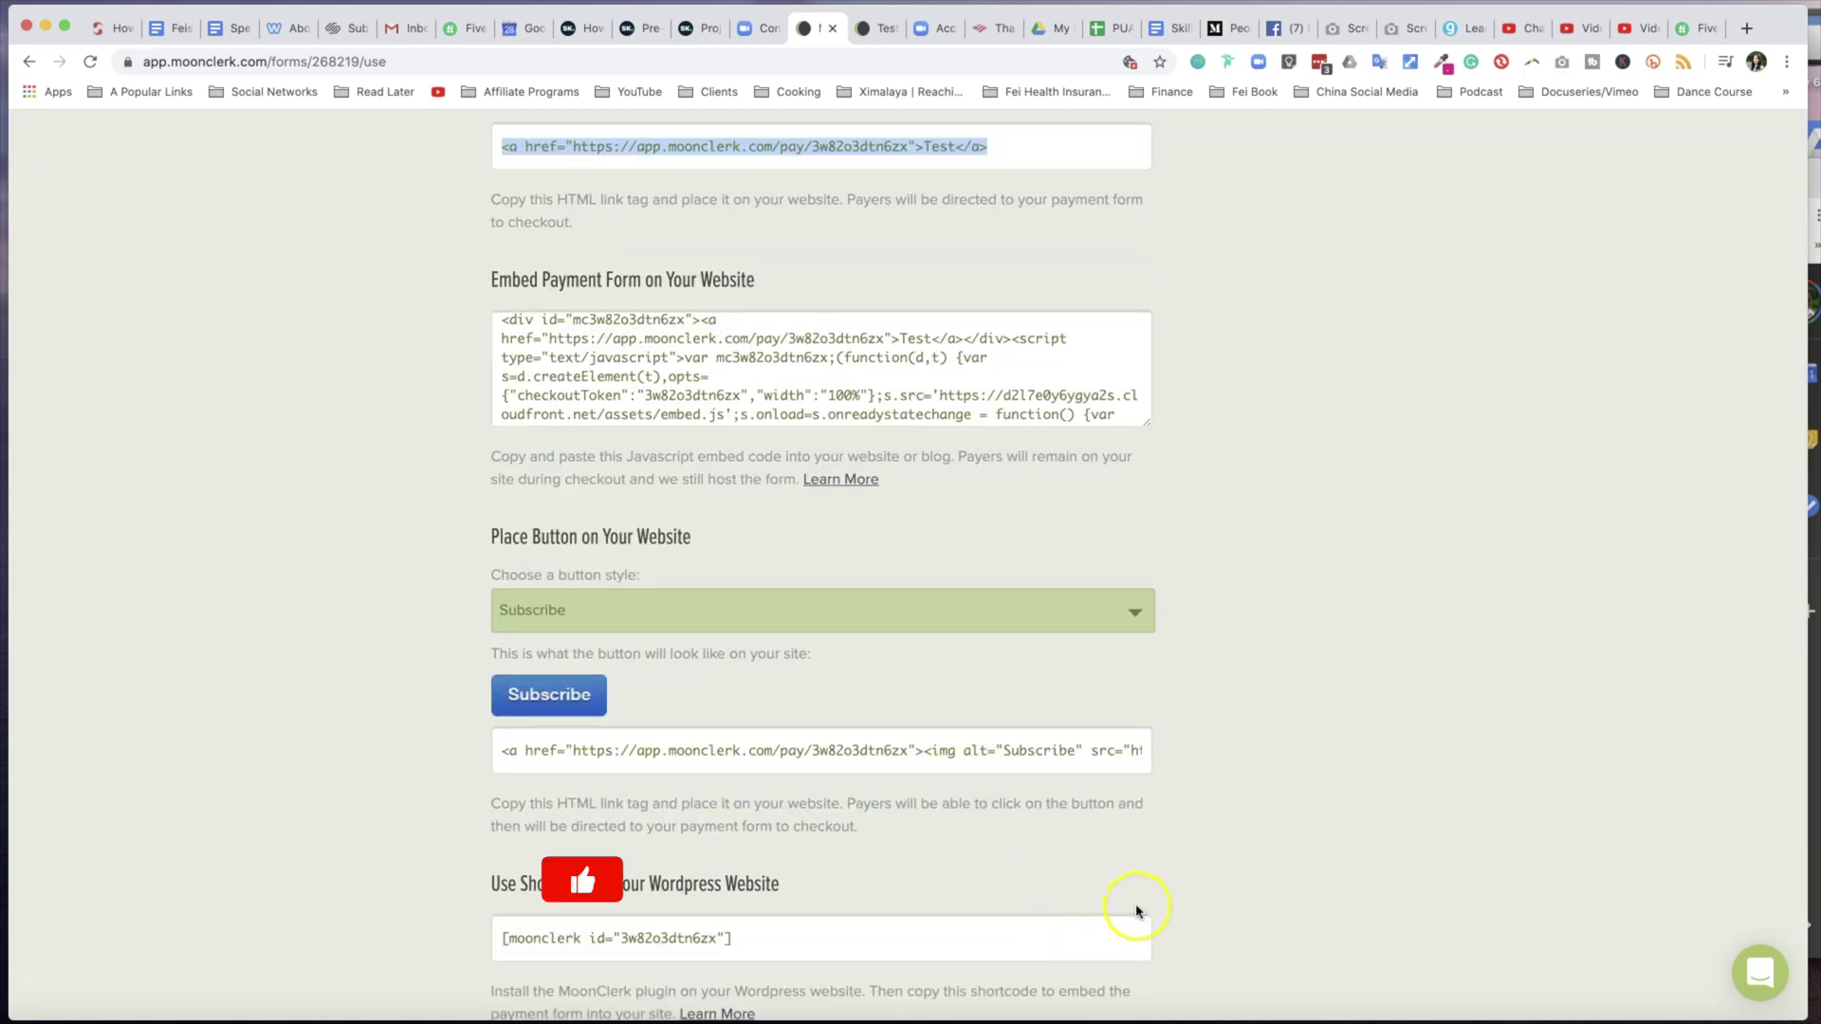